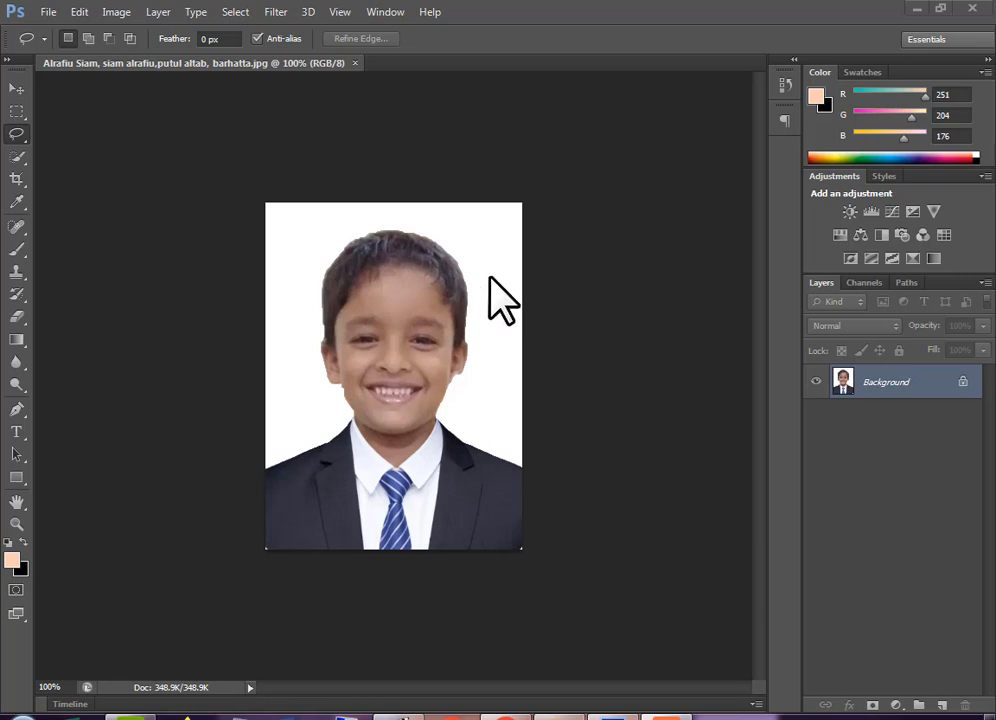
# Convert the locked Background to a regular layer and select the white area around the boy with Quick Selection.
pyautogui.doubleClick(950, 385)
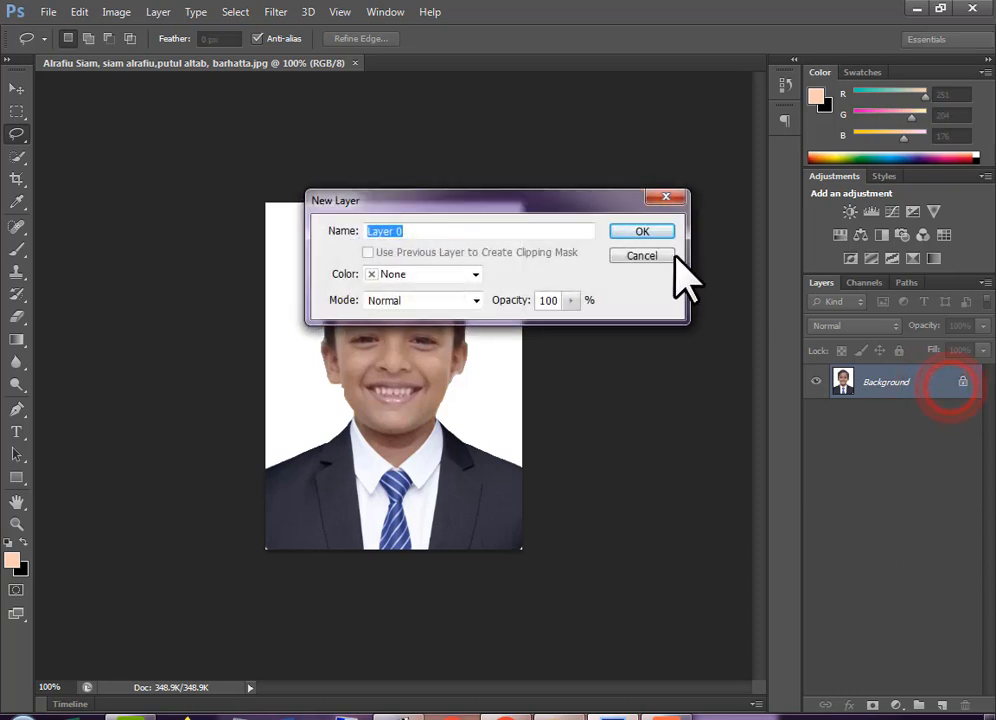
pyautogui.click(643, 232)
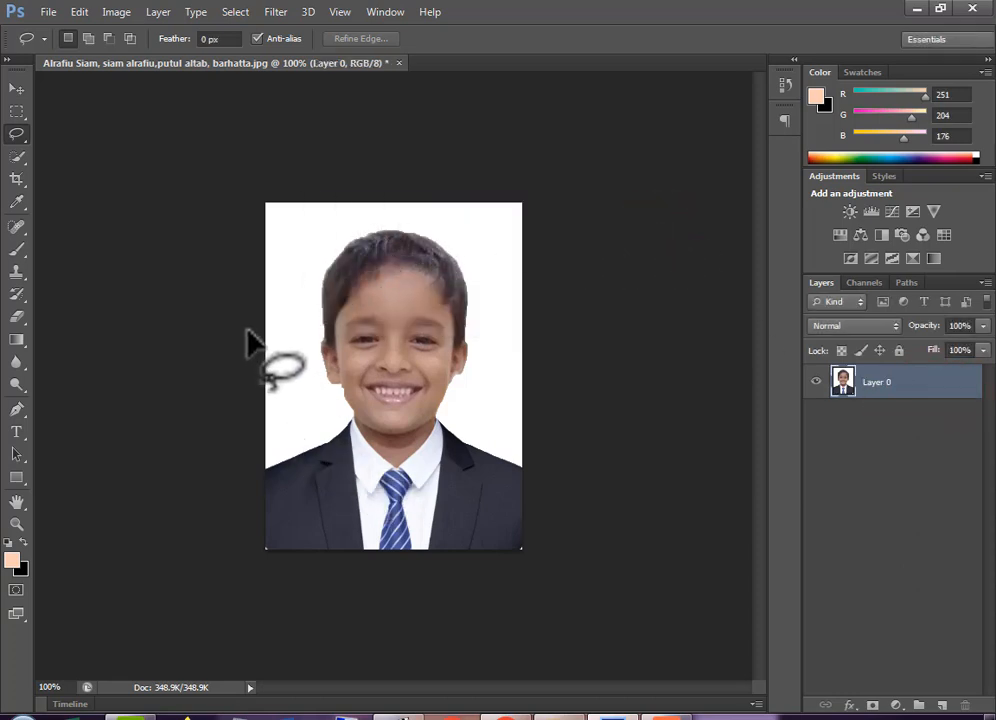
pyautogui.click(16, 157)
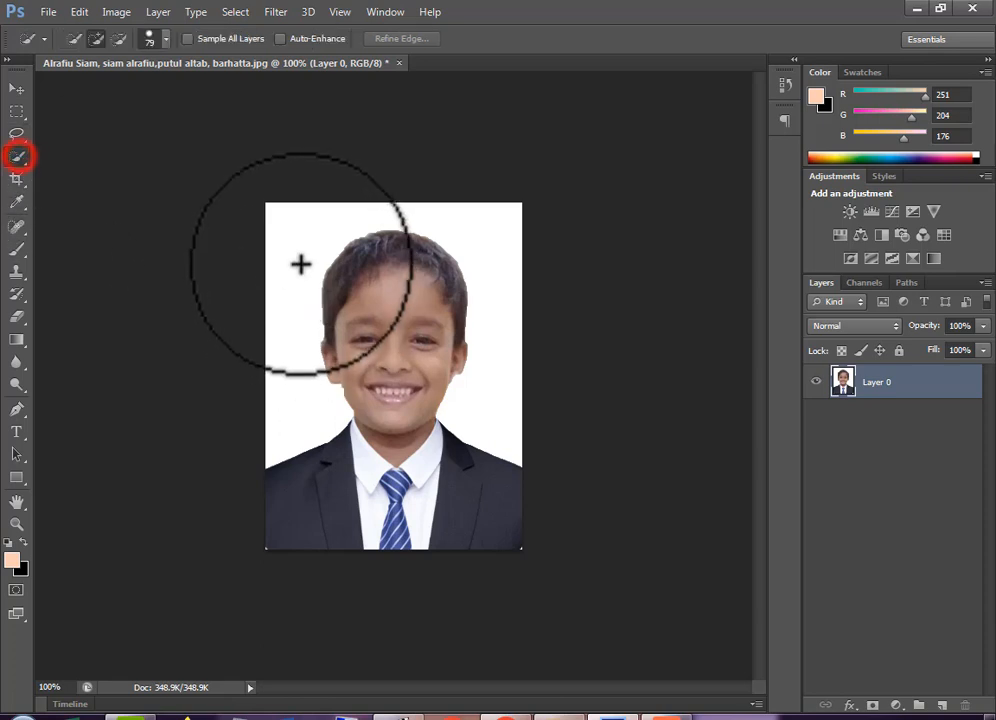
pyautogui.moveTo(283, 232); pyautogui.dragTo(265, 333)
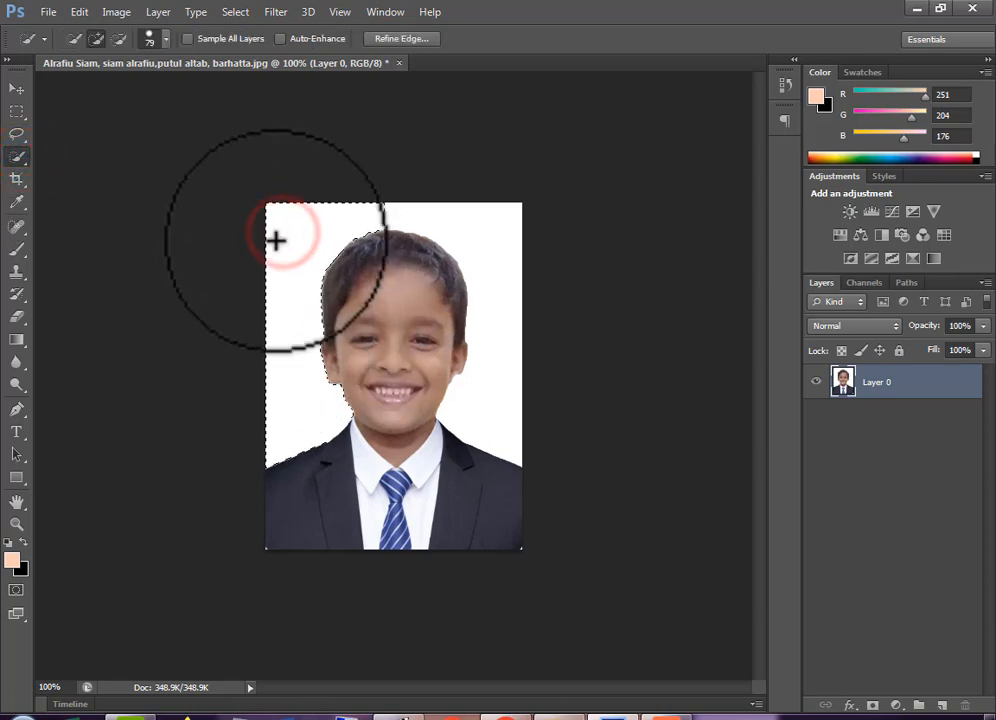
pyautogui.moveTo(412, 192)
pyautogui.mouseDown()
pyautogui.moveTo(460, 192)
pyautogui.moveTo(518, 230)
pyautogui.mouseUp()
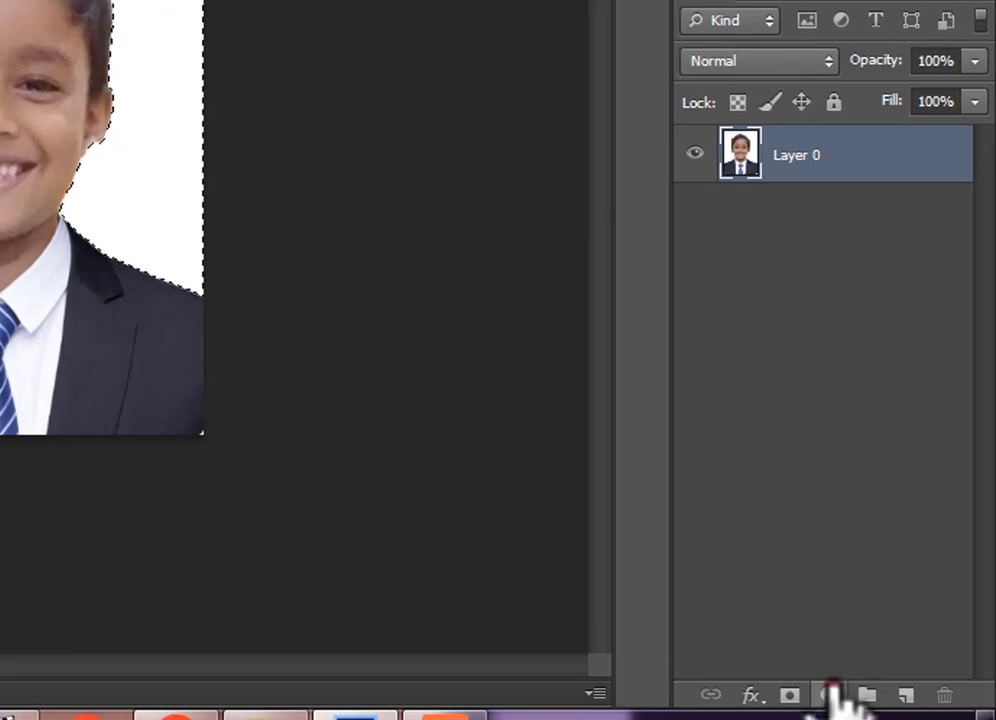
# Add a Solid Color fill layer over the selected backdrop with the cyan colour #11ded7.
pyautogui.click(829, 694)
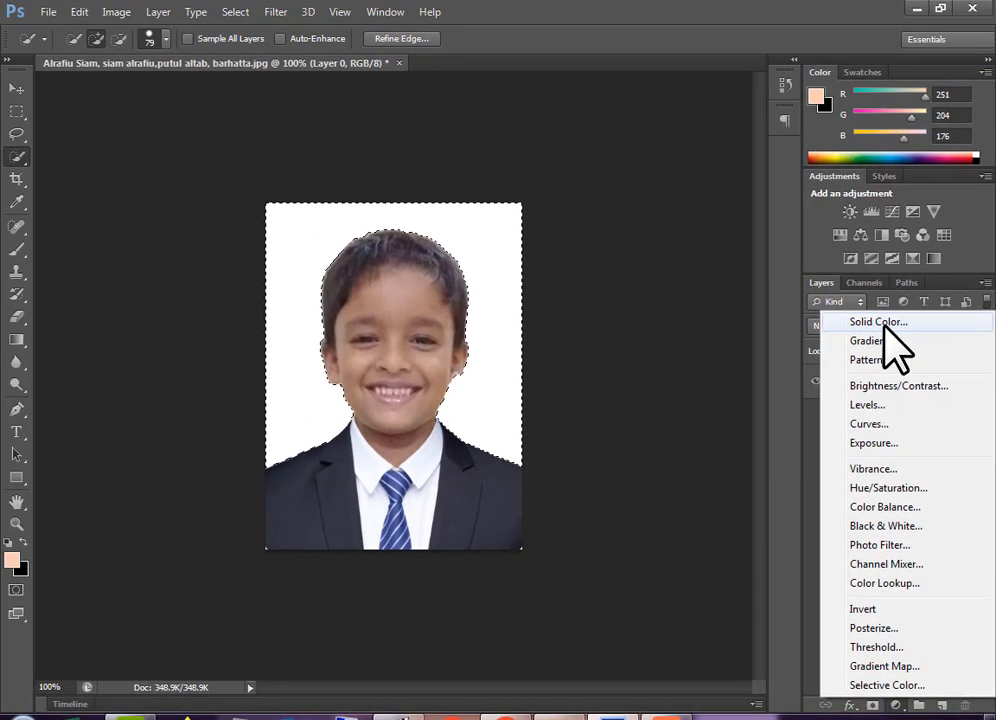
pyautogui.click(807, 56)
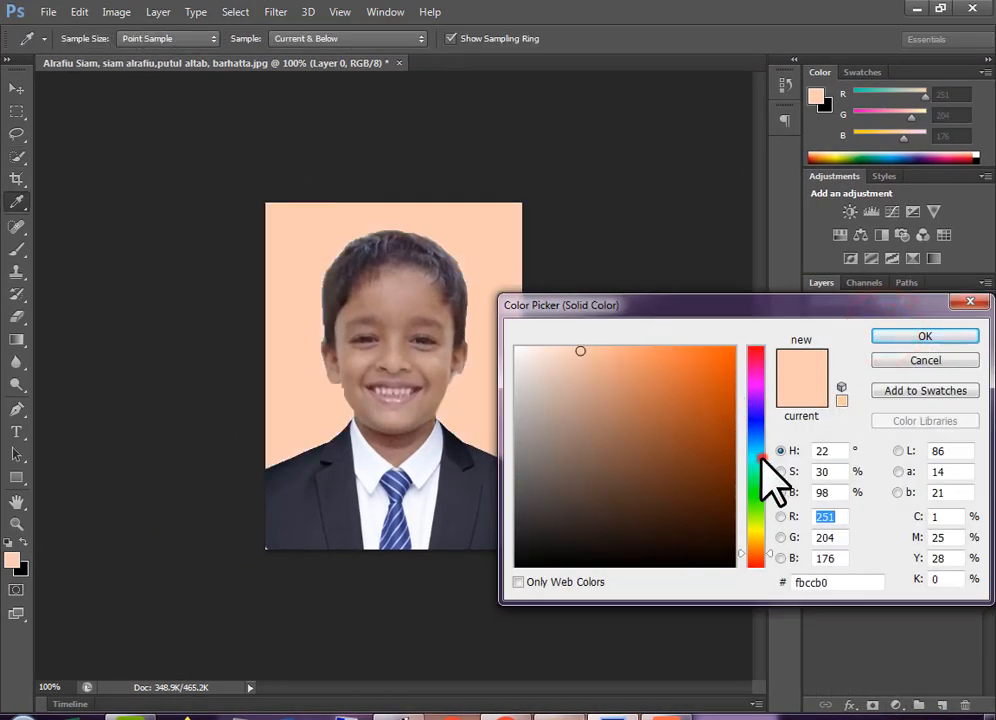
pyautogui.click(757, 457)
pyautogui.click(689, 362)
pyautogui.click(629, 387)
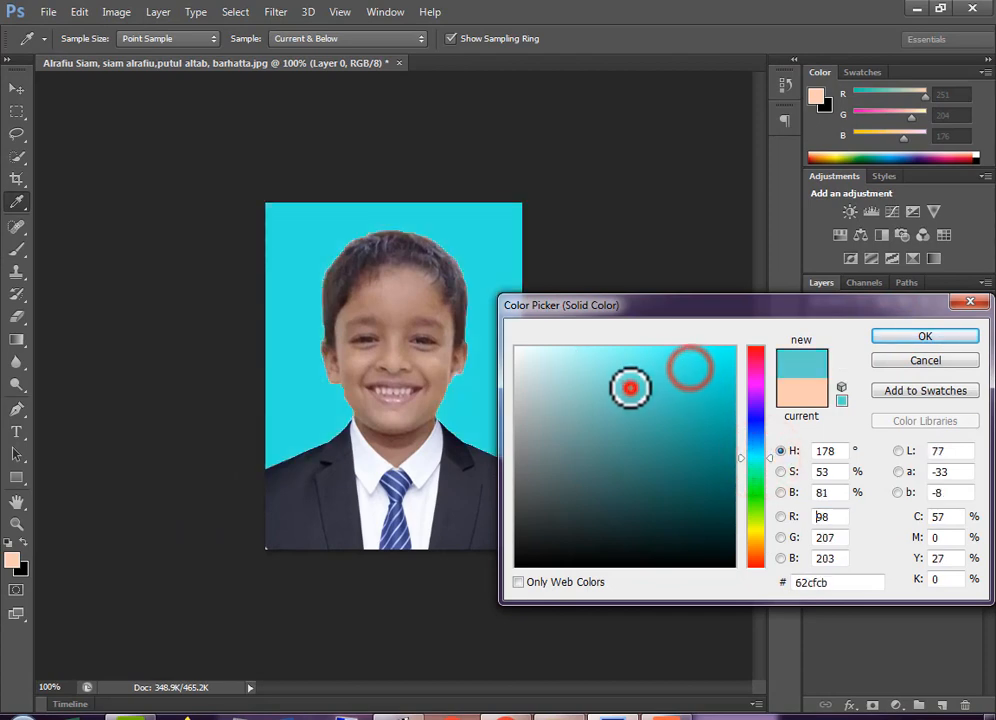
pyautogui.click(648, 436)
pyautogui.click(687, 511)
pyautogui.click(700, 544)
pyautogui.click(630, 510)
pyautogui.click(709, 414)
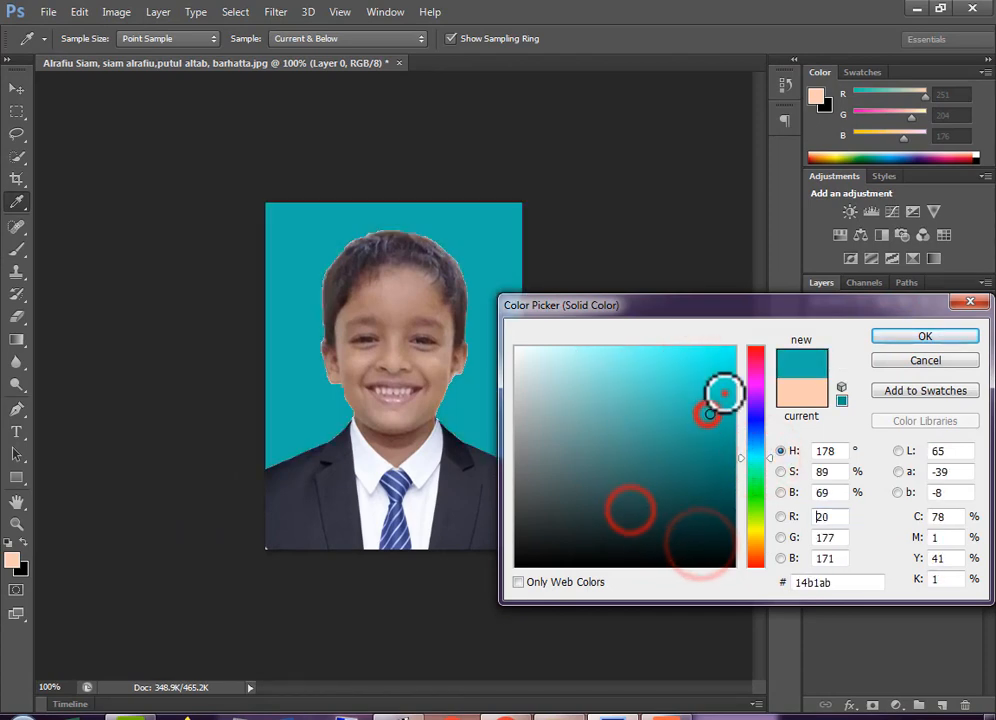
pyautogui.click(724, 371)
pyautogui.click(716, 366)
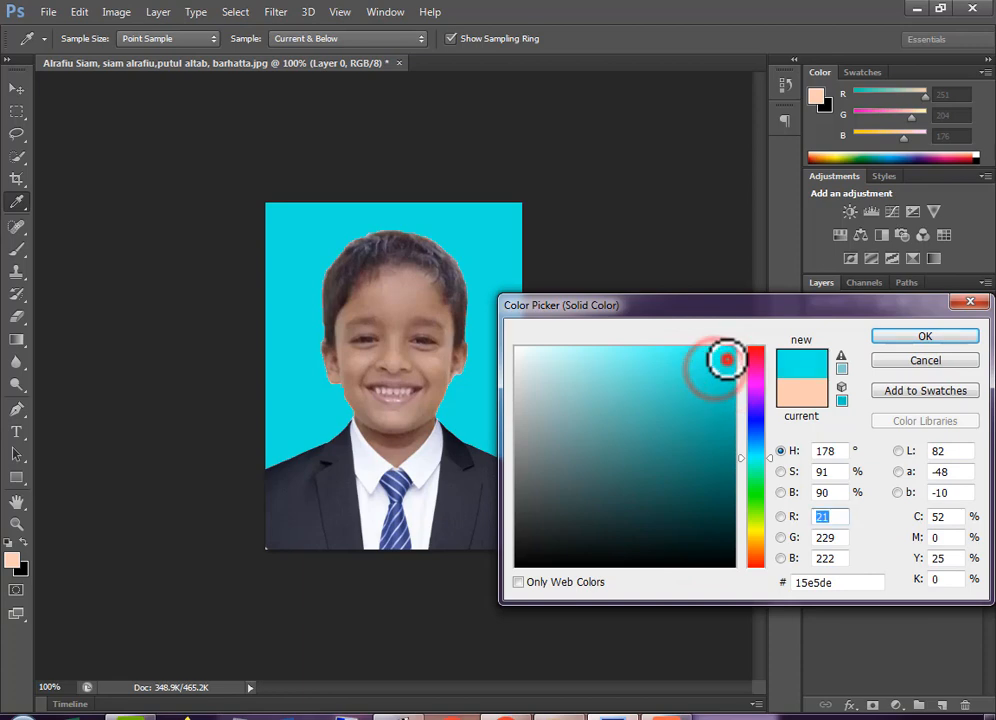
pyautogui.click(727, 359)
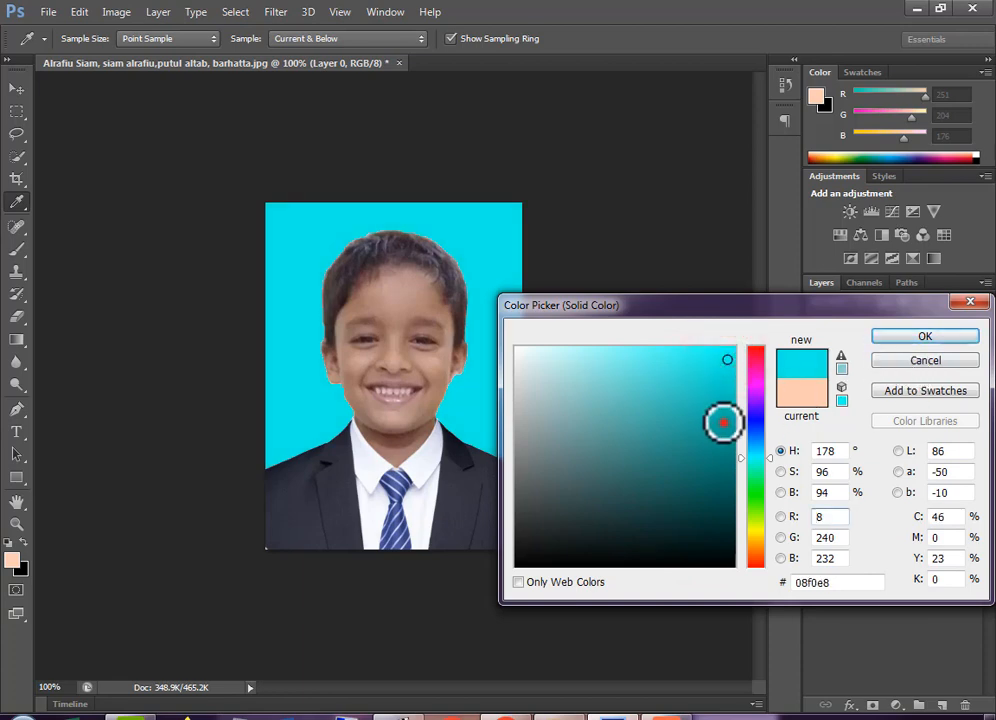
pyautogui.click(723, 423)
pyautogui.click(709, 399)
pyautogui.click(718, 375)
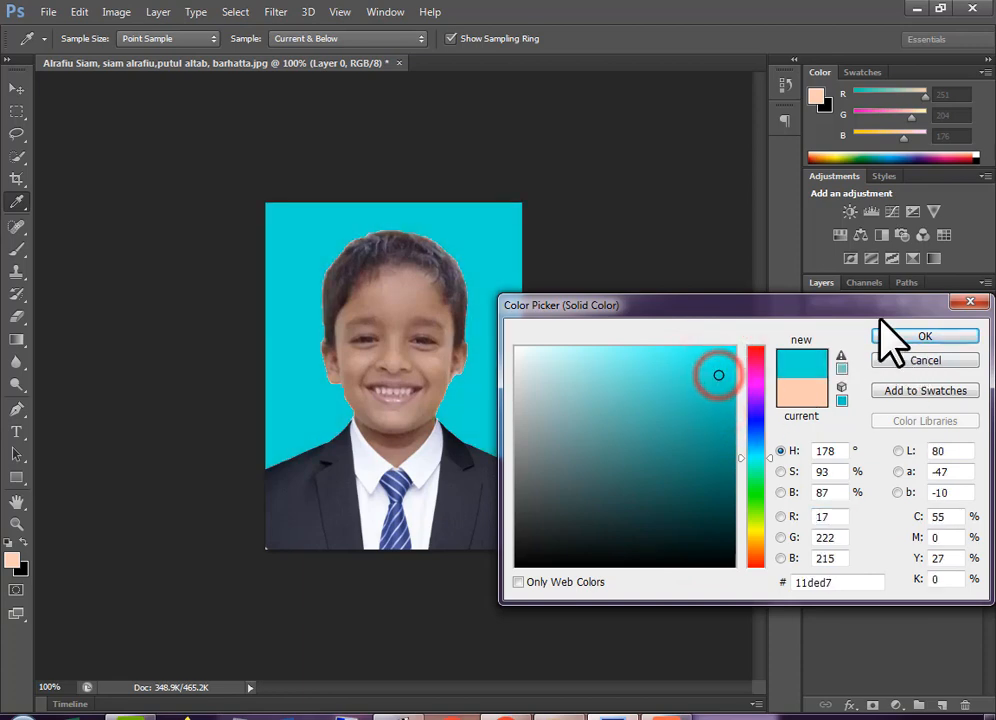
pyautogui.click(918, 337)
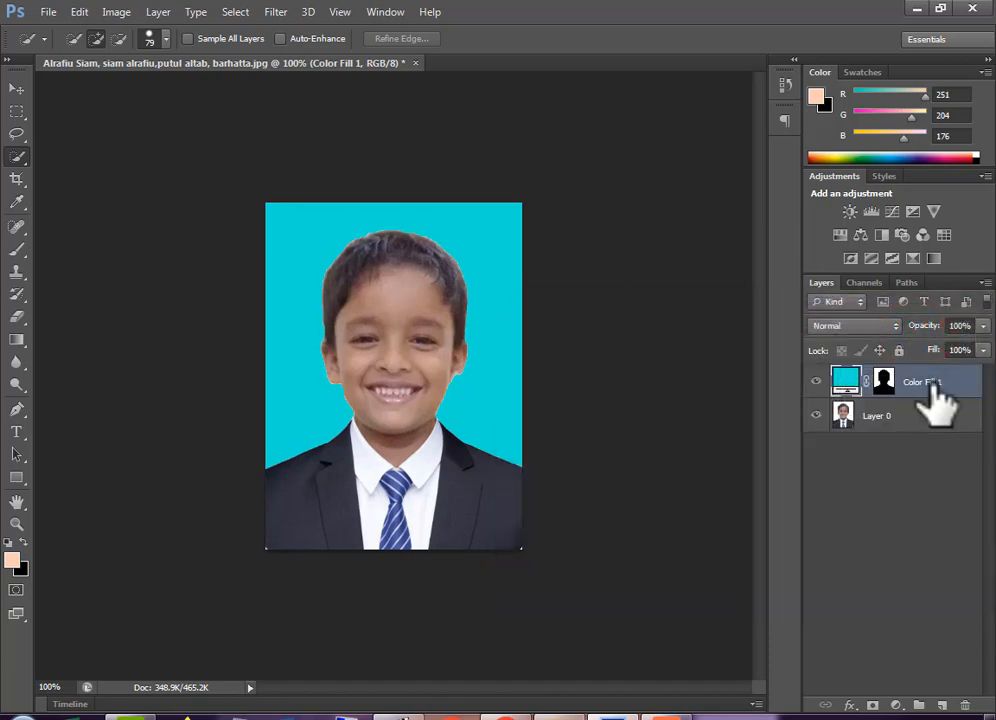
# Merge the colour fill layer and the portrait layer into one layer.
pyautogui.keyDown('shift'); pyautogui.click(928, 424); pyautogui.keyUp('shift')
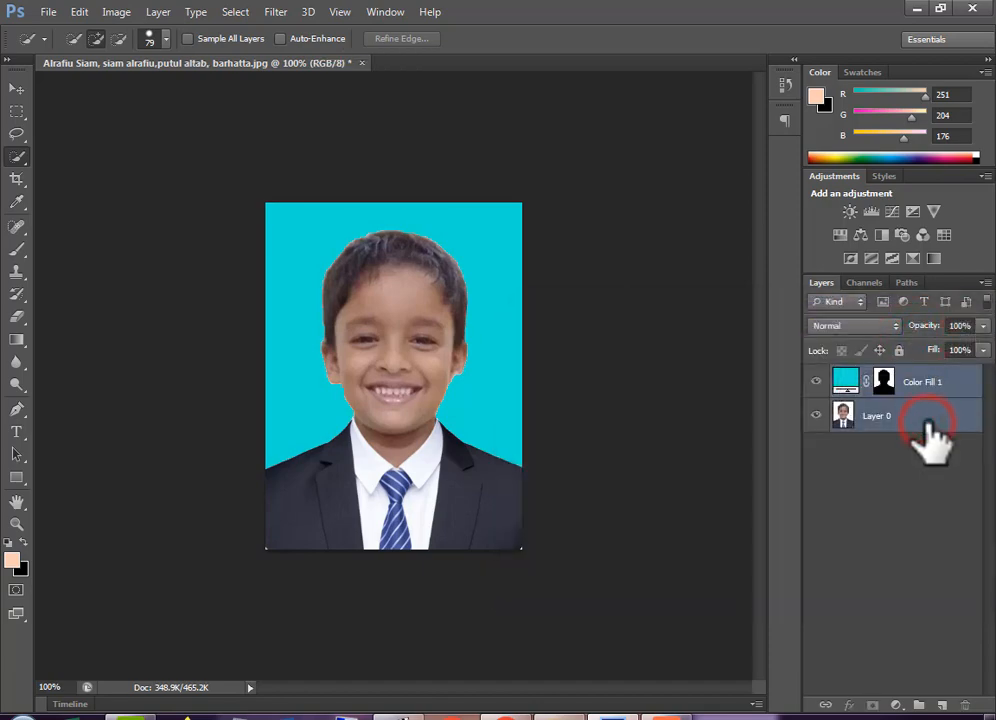
pyautogui.rightClick(928, 424)
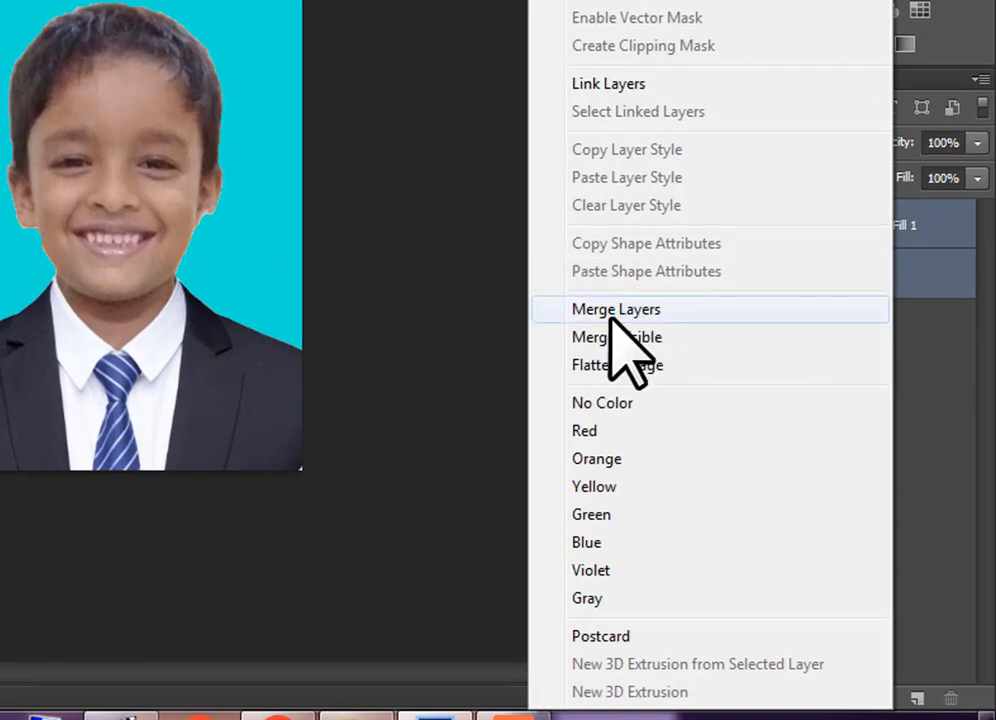
pyautogui.click(610, 314)
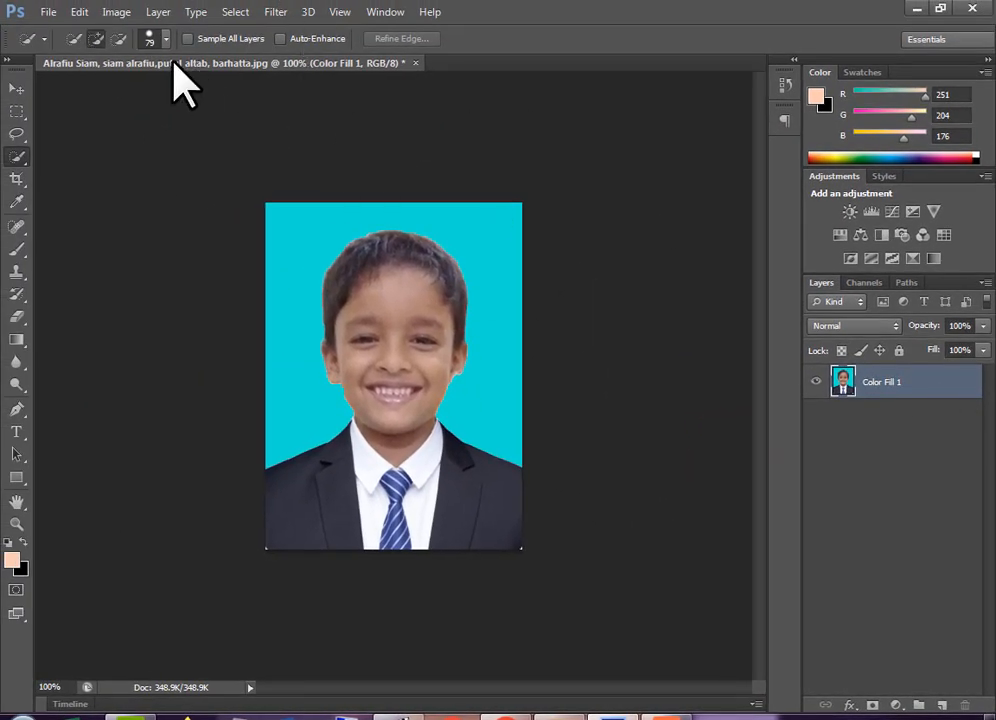
# Add a 10 px centred Stroke around the portrait in the off-white colour #fcf7f4.
pyautogui.click(80, 12)
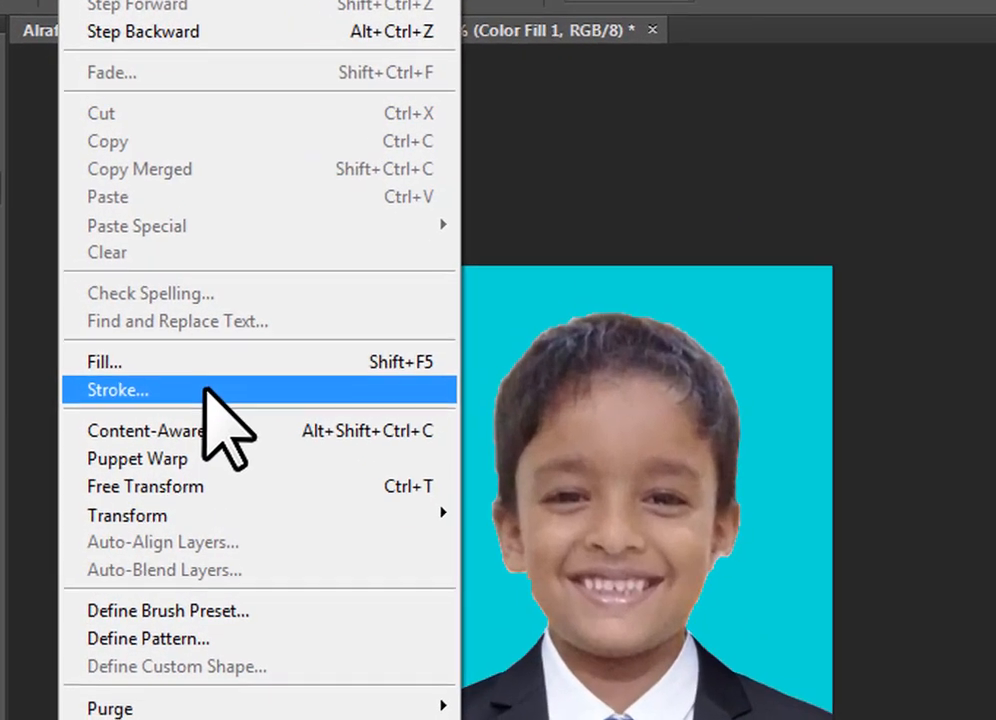
pyautogui.click(207, 393)
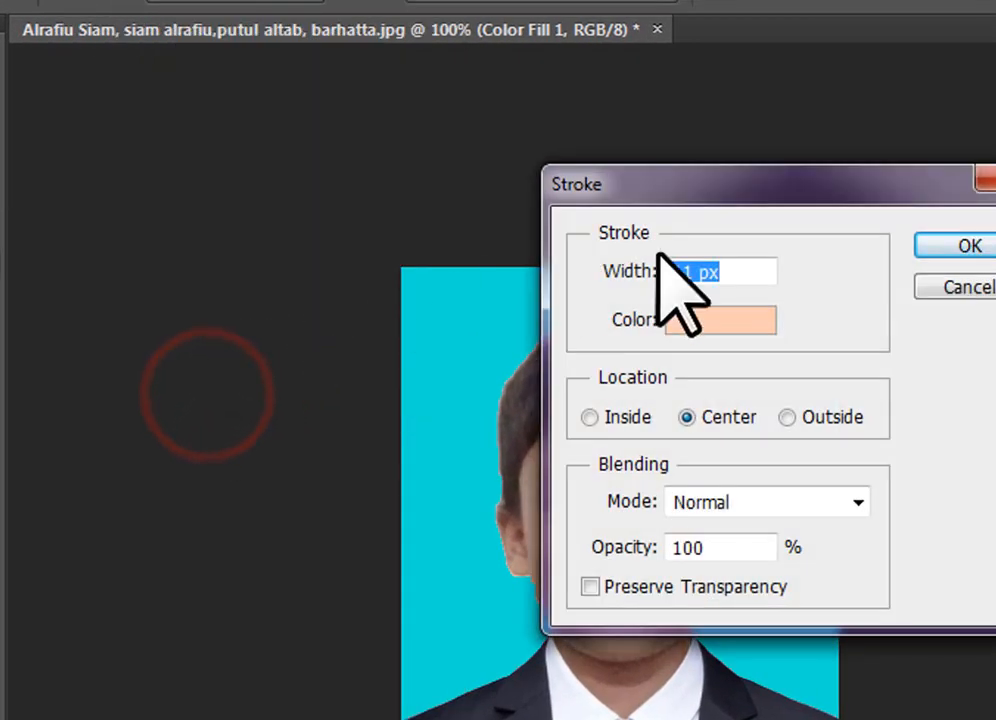
pyautogui.moveTo(797, 192); pyautogui.dragTo(990, 235)
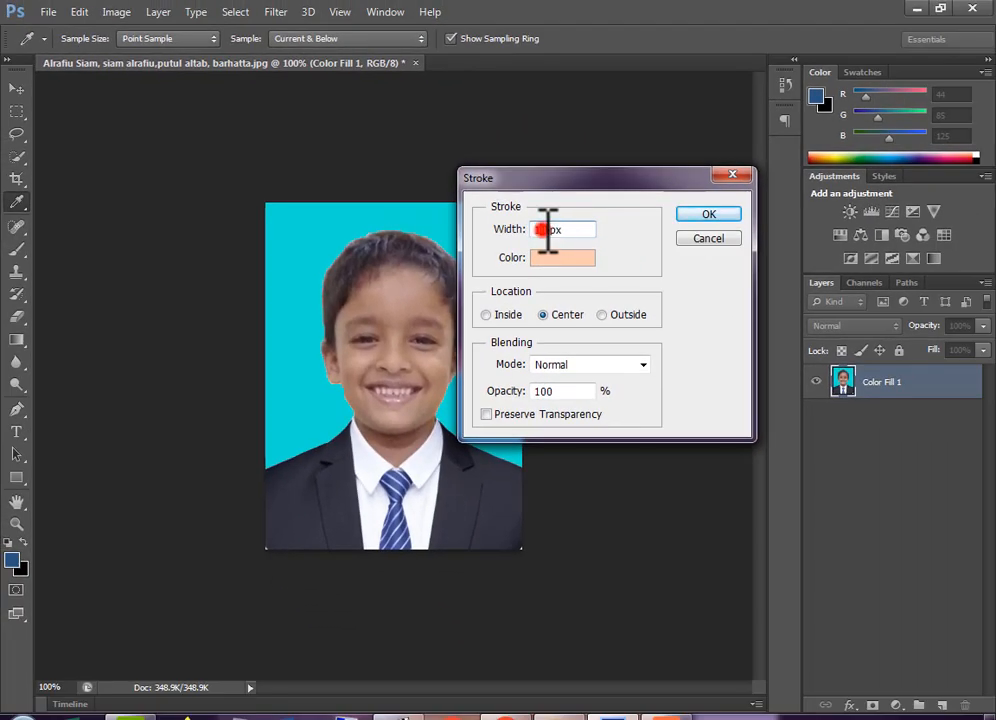
pyautogui.doubleClick(547, 229)
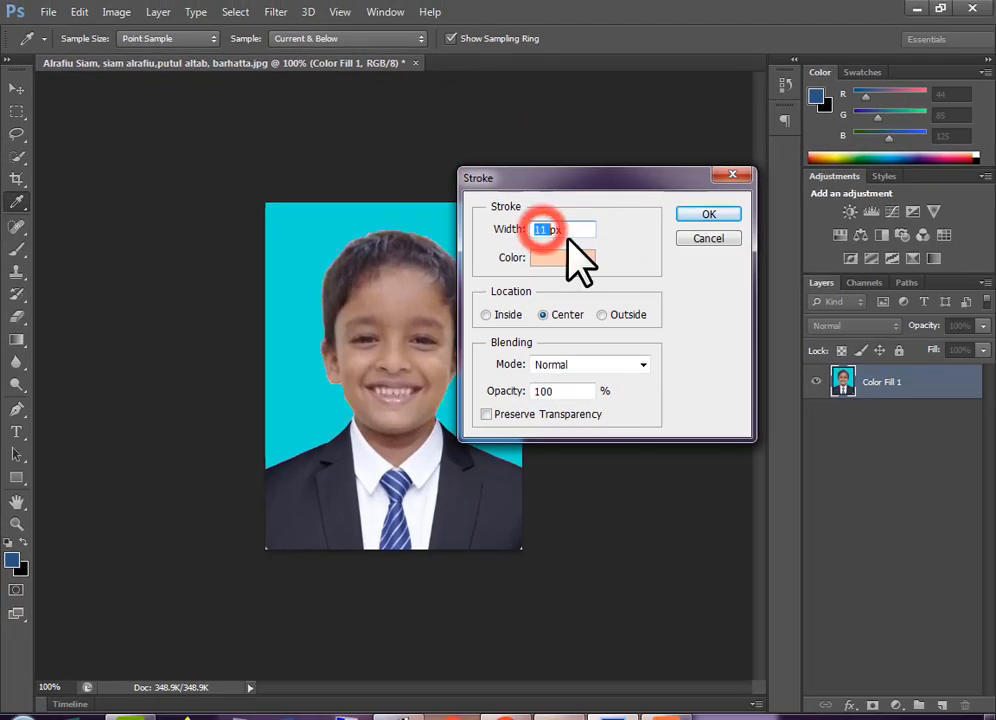
pyautogui.write('10')
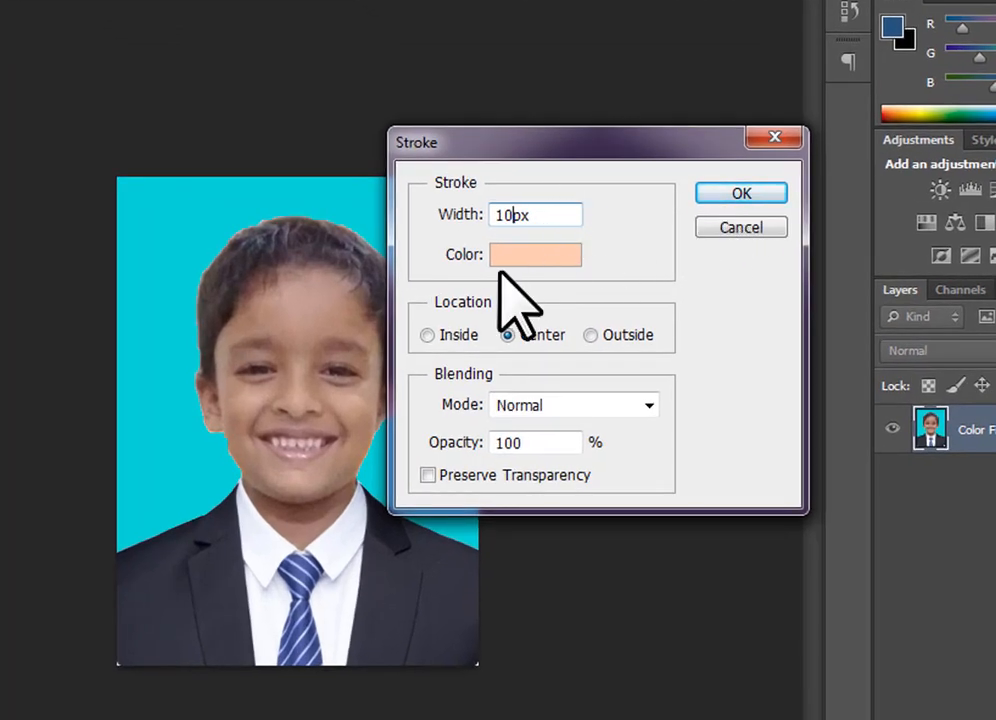
pyautogui.click(528, 255)
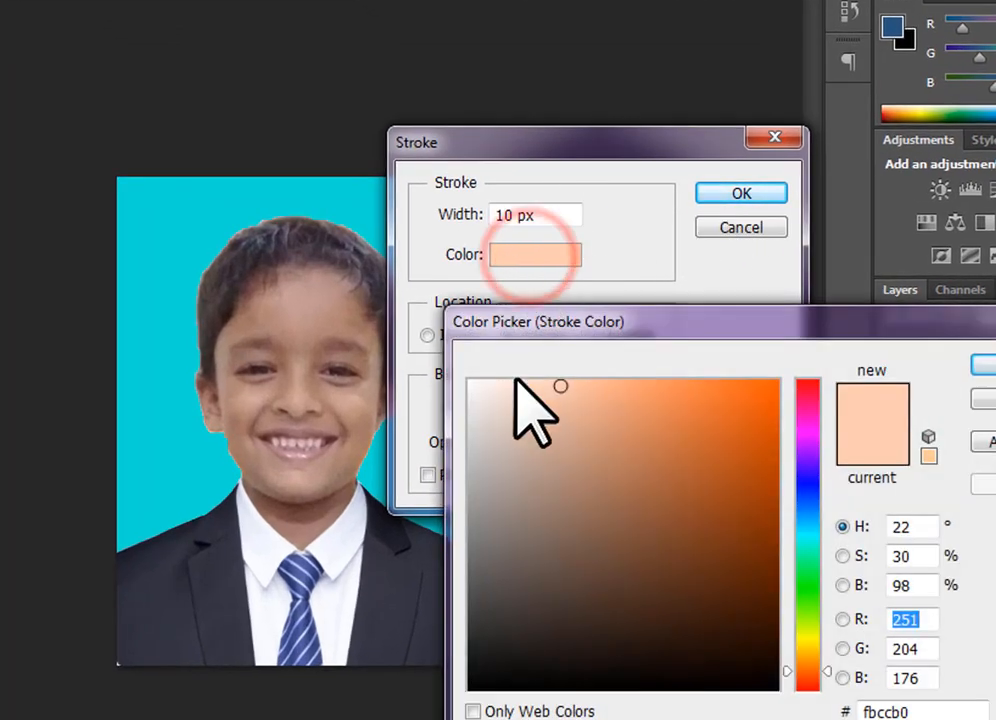
pyautogui.click(478, 384)
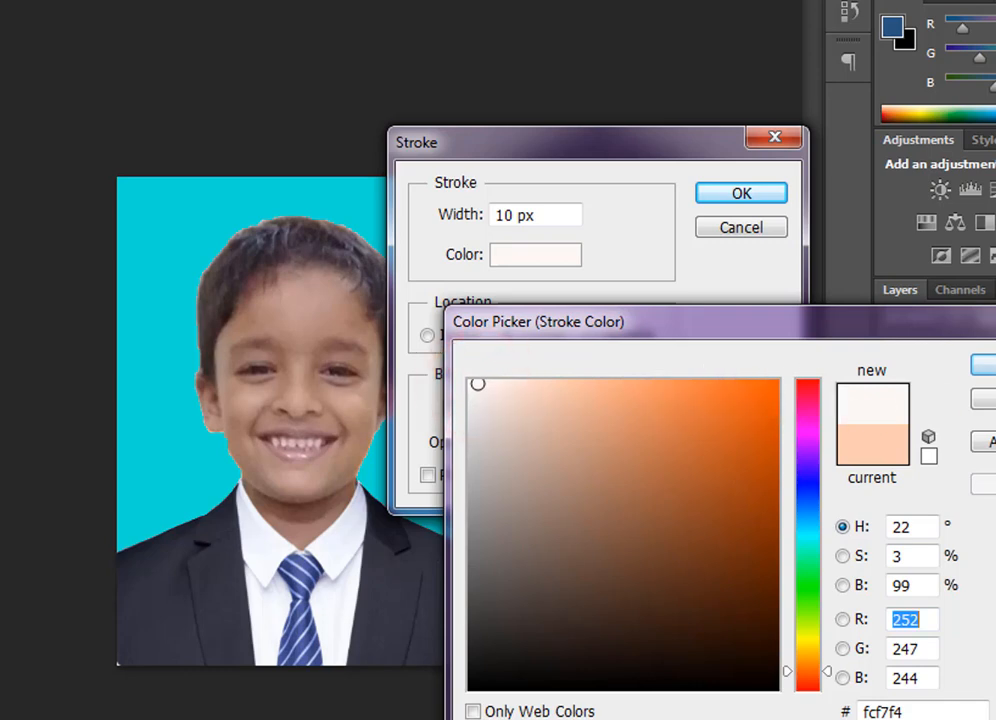
pyautogui.click(984, 365)
pyautogui.click(744, 195)
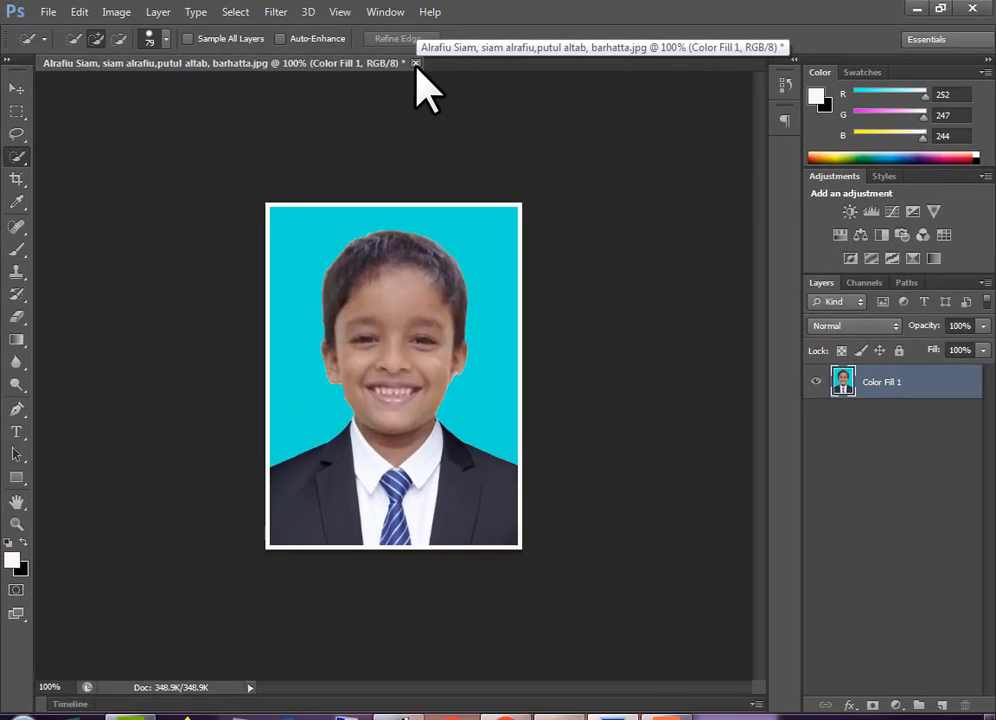
# Close the framed portrait document.
pyautogui.click(416, 63)
pyautogui.click(505, 280)
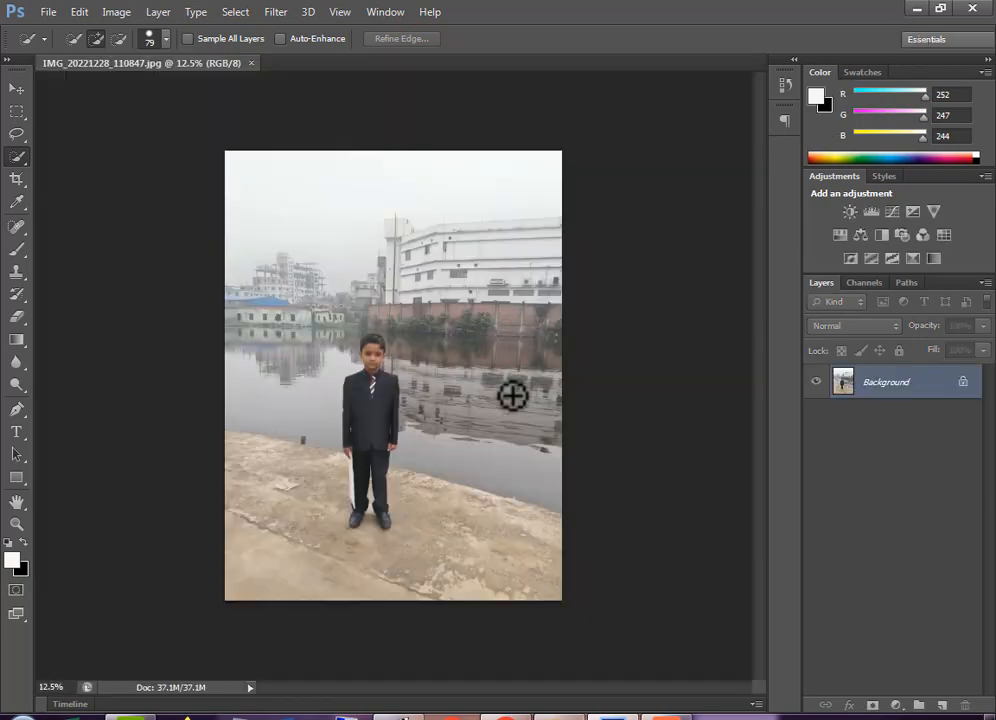
# Convert the locked Background of IMG_20221228_110847.jpg to a regular layer.
pyautogui.press('l')
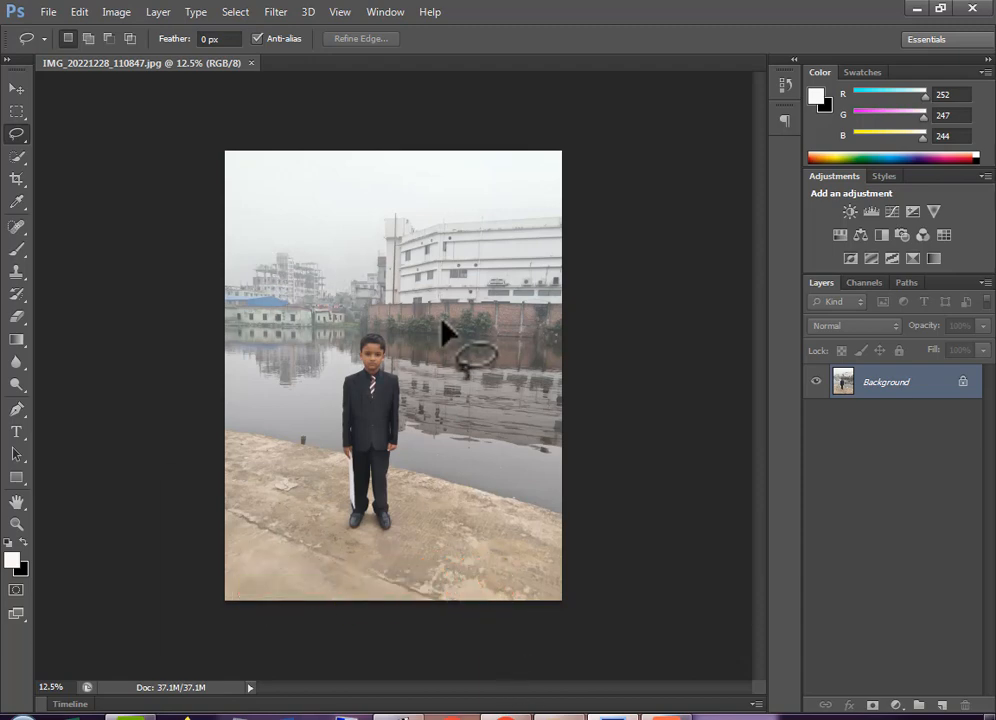
pyautogui.doubleClick(950, 388)
pyautogui.click(646, 233)
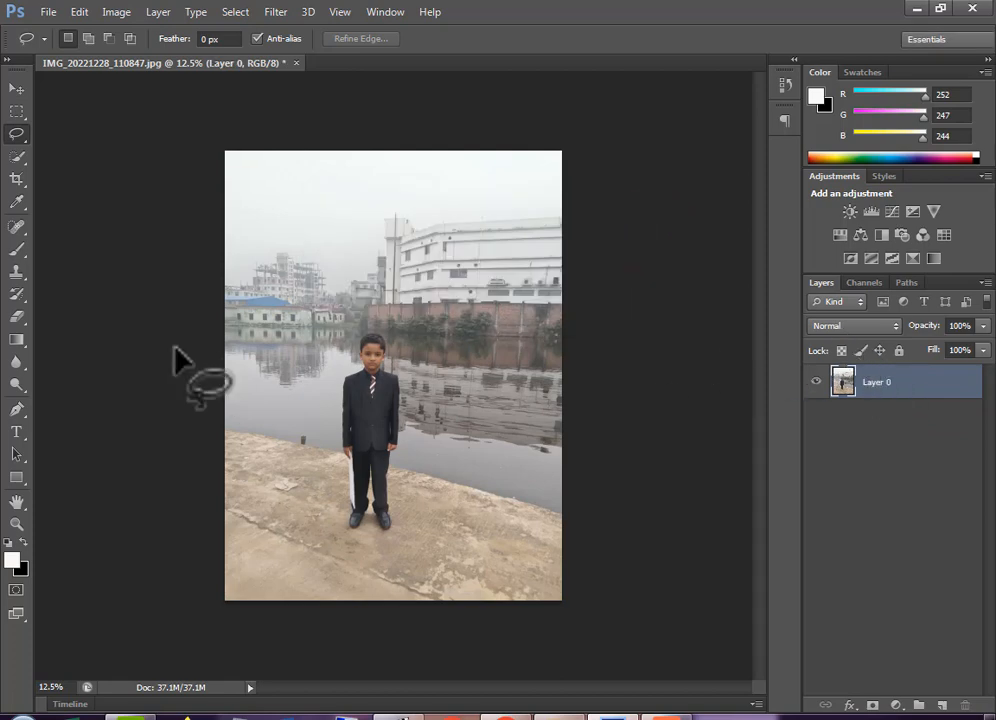
# Extend the canvas with the Crop tool, adding transparent space on both sides of the outdoor photo.
pyautogui.click(17, 180)
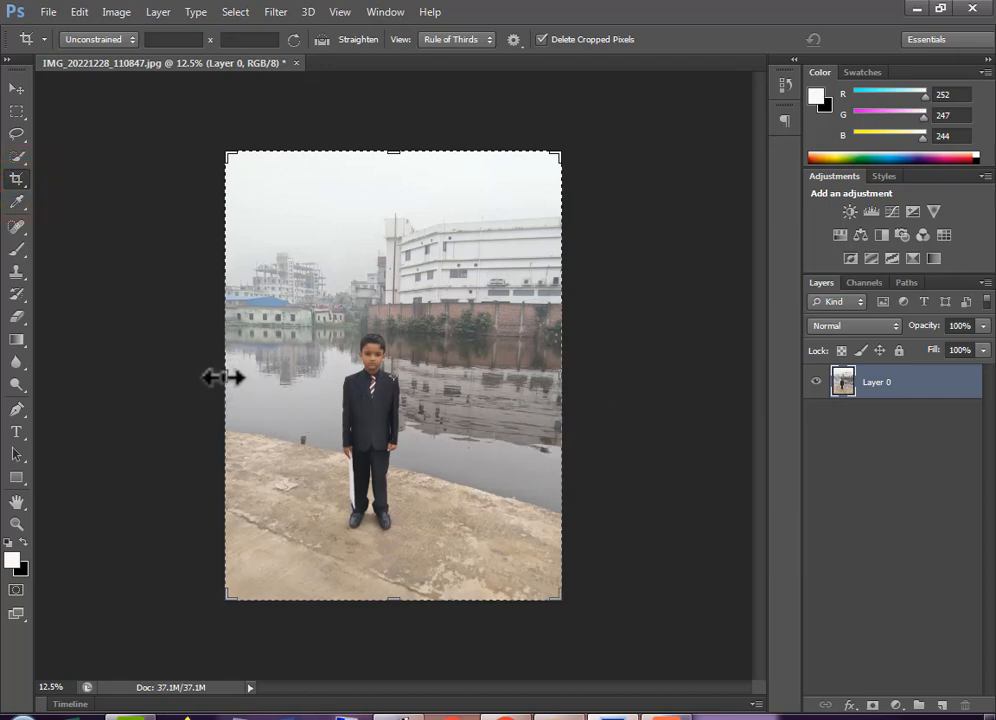
pyautogui.moveTo(225, 378); pyautogui.dragTo(182, 377)
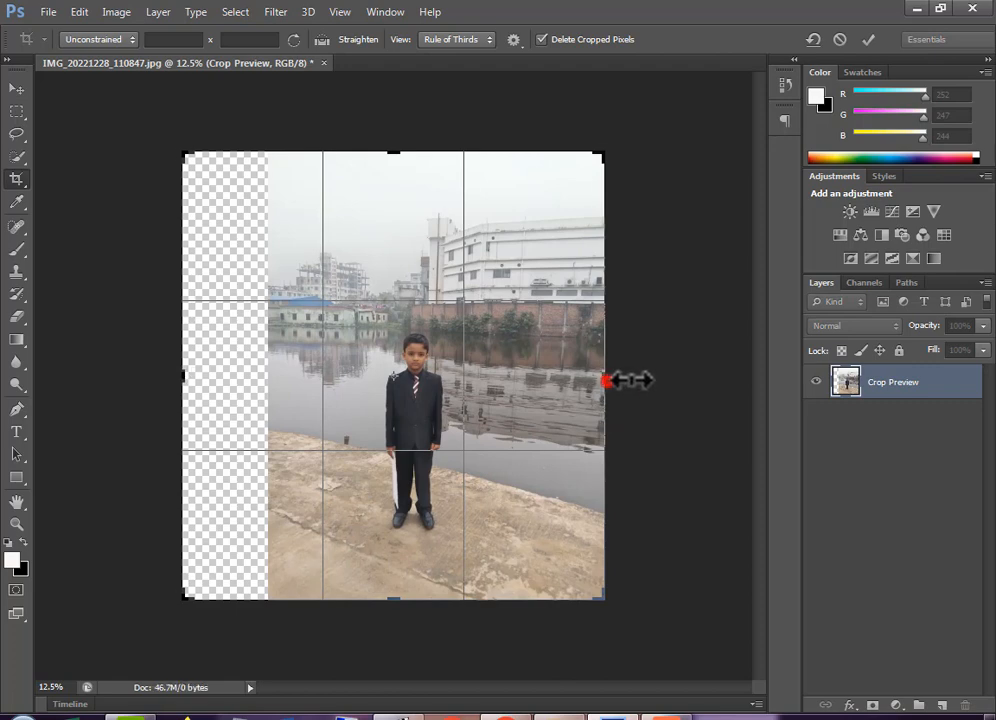
pyautogui.moveTo(605, 379); pyautogui.dragTo(665, 380)
pyautogui.click(868, 39)
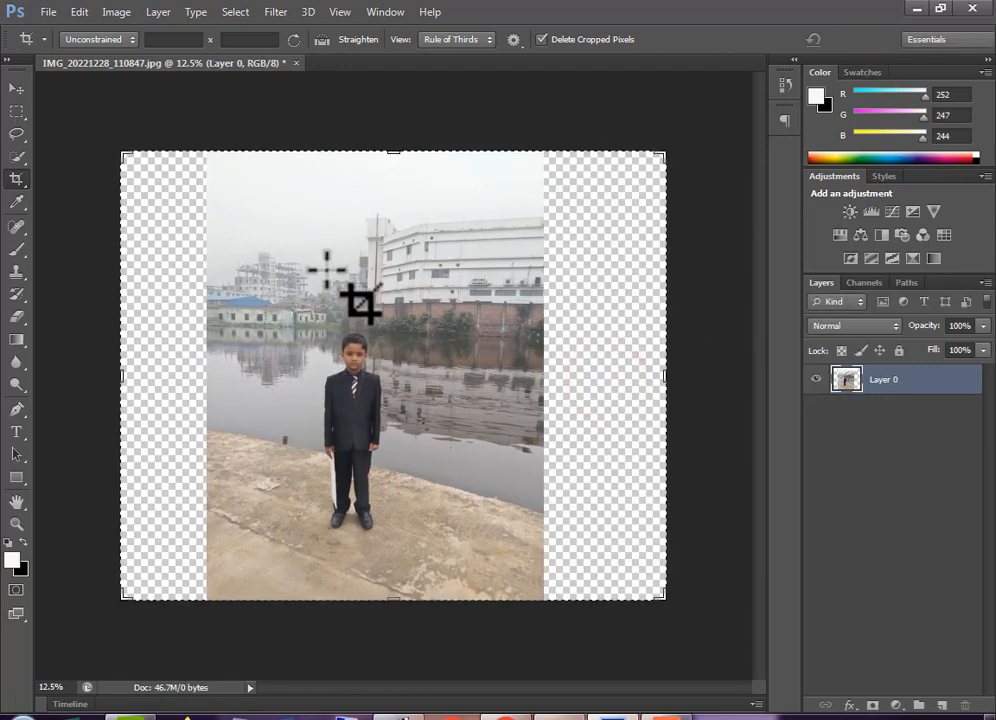
# Try to stretch the photo horizontally with Free Transform, cancel the transform and undo the canvas extension.
pyautogui.press('v')
pyautogui.hotkey('ctrl', 't')
pyautogui.moveTo(551, 373); pyautogui.dragTo(664, 389)
pyautogui.moveTo(198, 376); pyautogui.dragTo(234, 431)
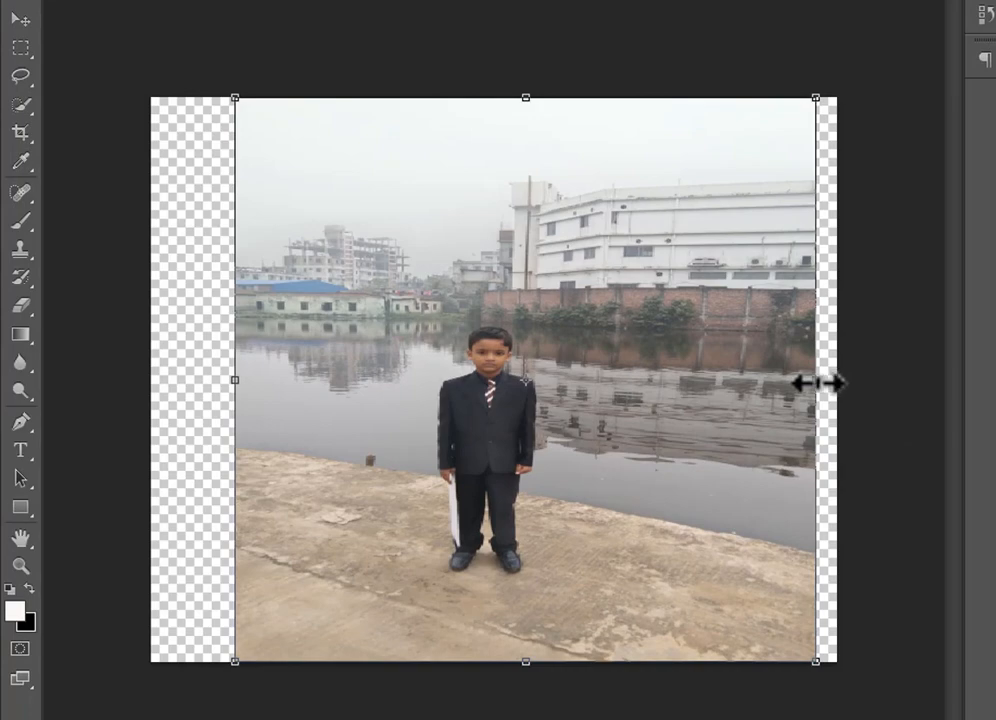
pyautogui.moveTo(818, 382); pyautogui.dragTo(546, 454)
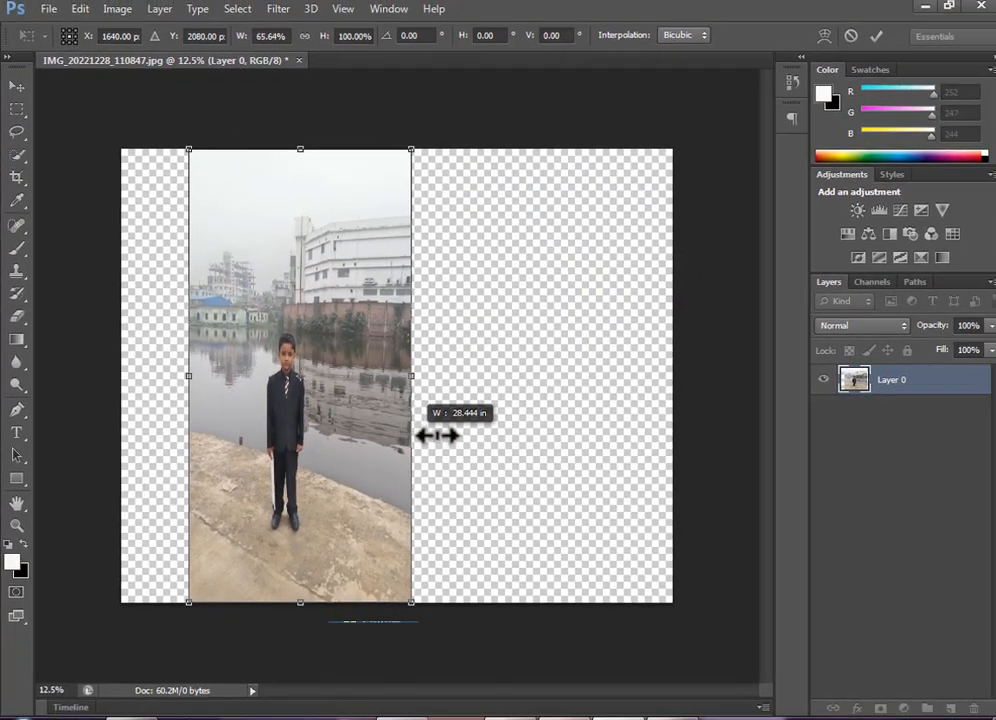
pyautogui.moveTo(437, 435); pyautogui.dragTo(620, 418)
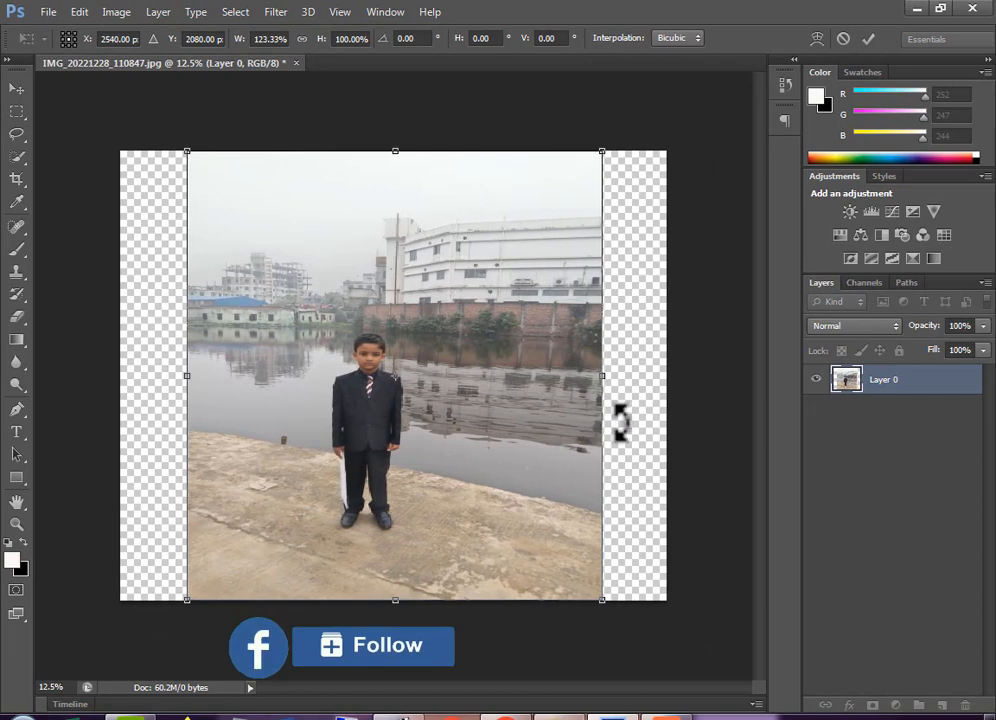
pyautogui.click(843, 40)
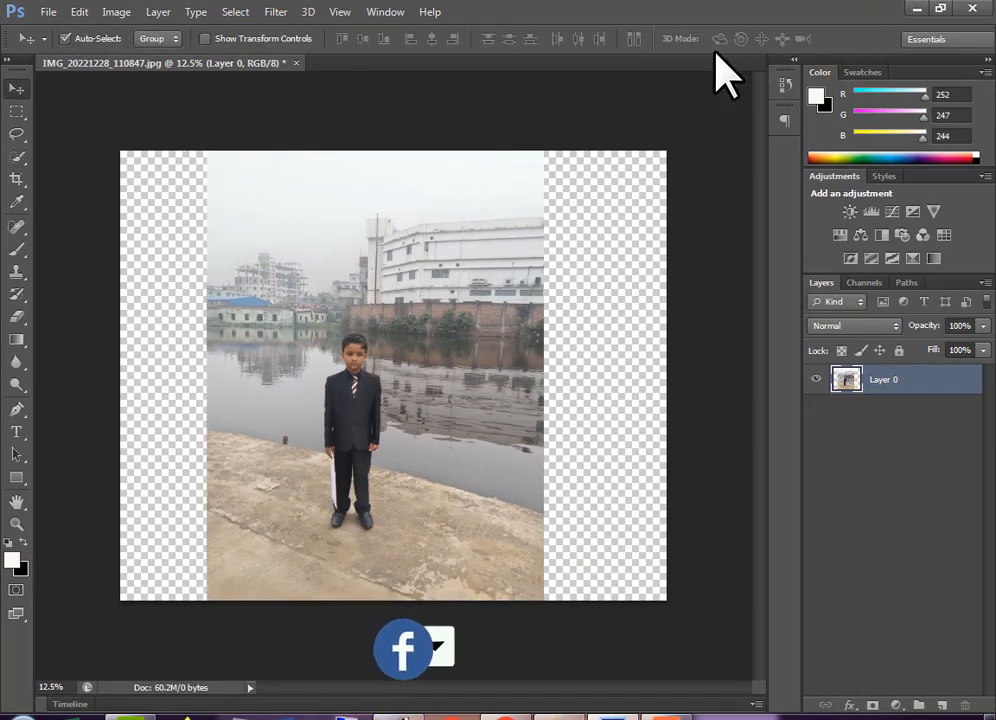
pyautogui.hotkey('ctrl', 'alt', 'z')
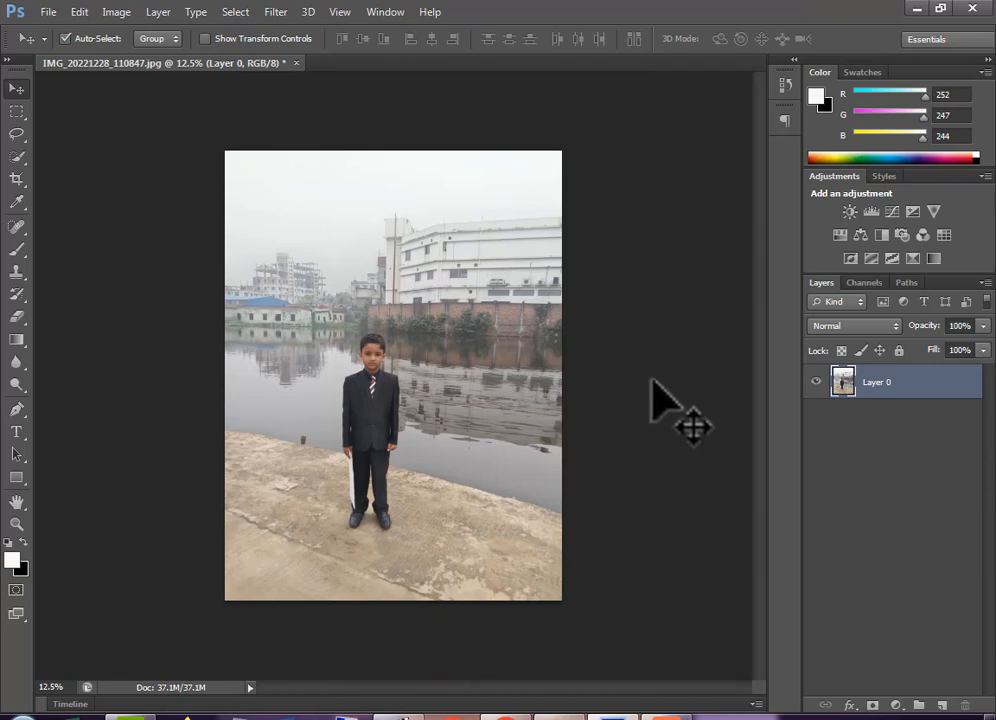
# Extend the canvas with the Crop tool, adding equal-looking transparent strips on both sides of the outdoor photo, and commit the crop.
pyautogui.click(15, 179)
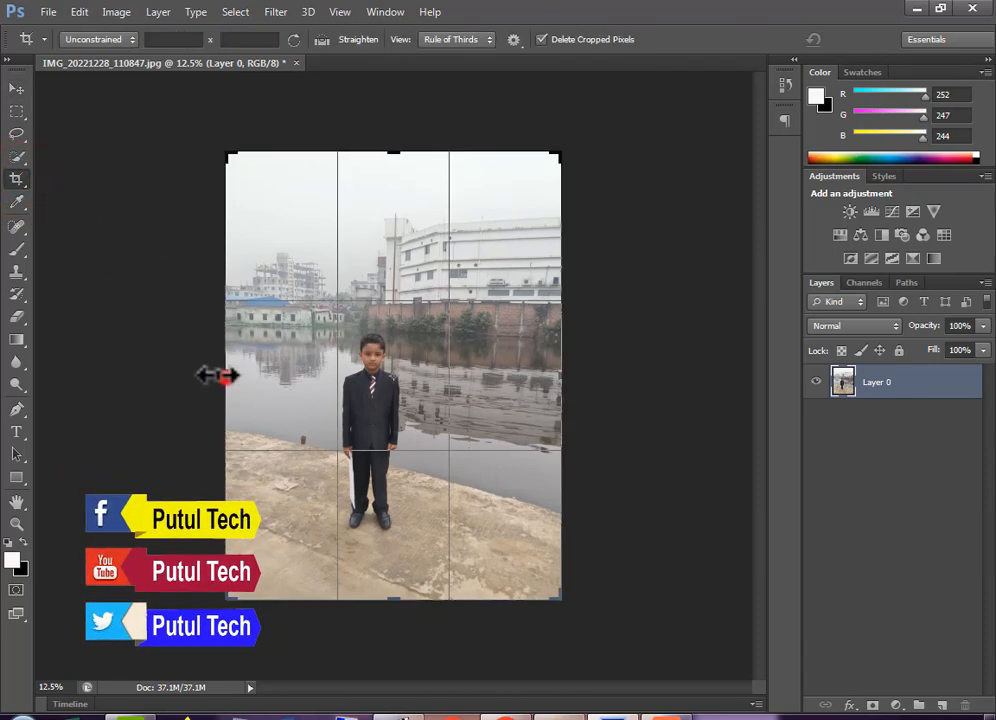
pyautogui.moveTo(217, 375); pyautogui.dragTo(173, 372)
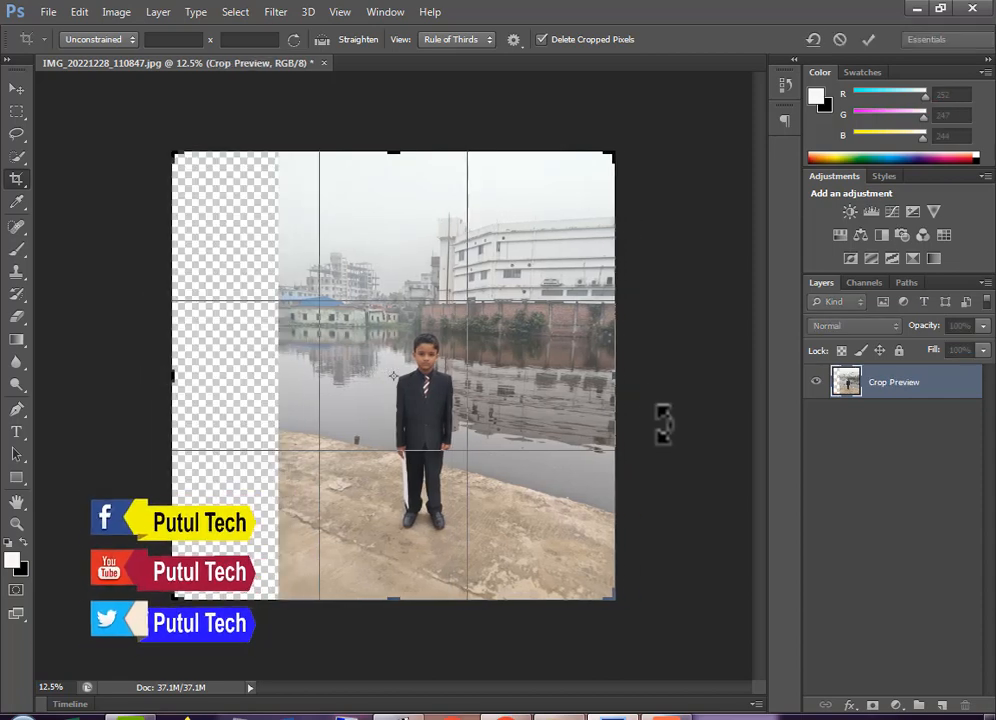
pyautogui.moveTo(614, 375); pyautogui.dragTo(660, 381)
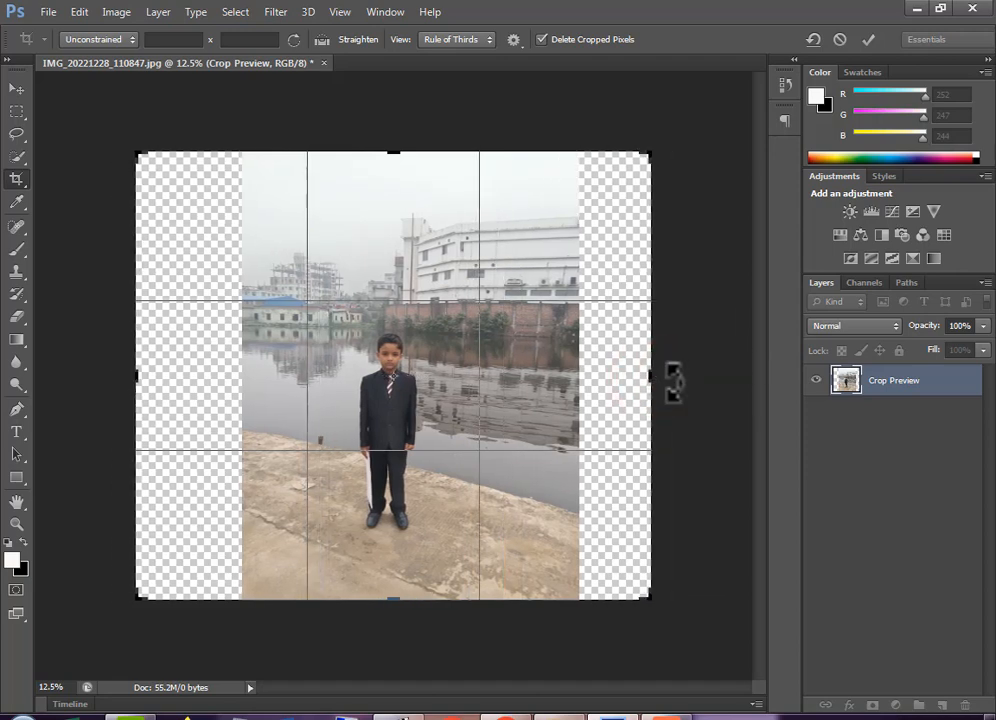
pyautogui.click(868, 39)
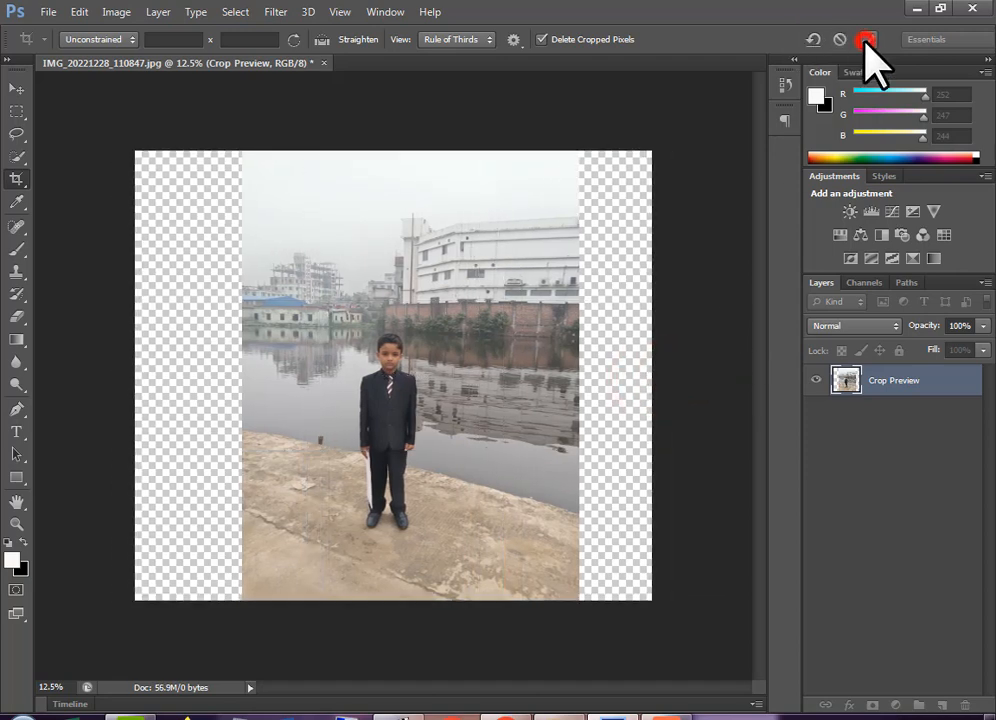
pyautogui.click(14, 90)
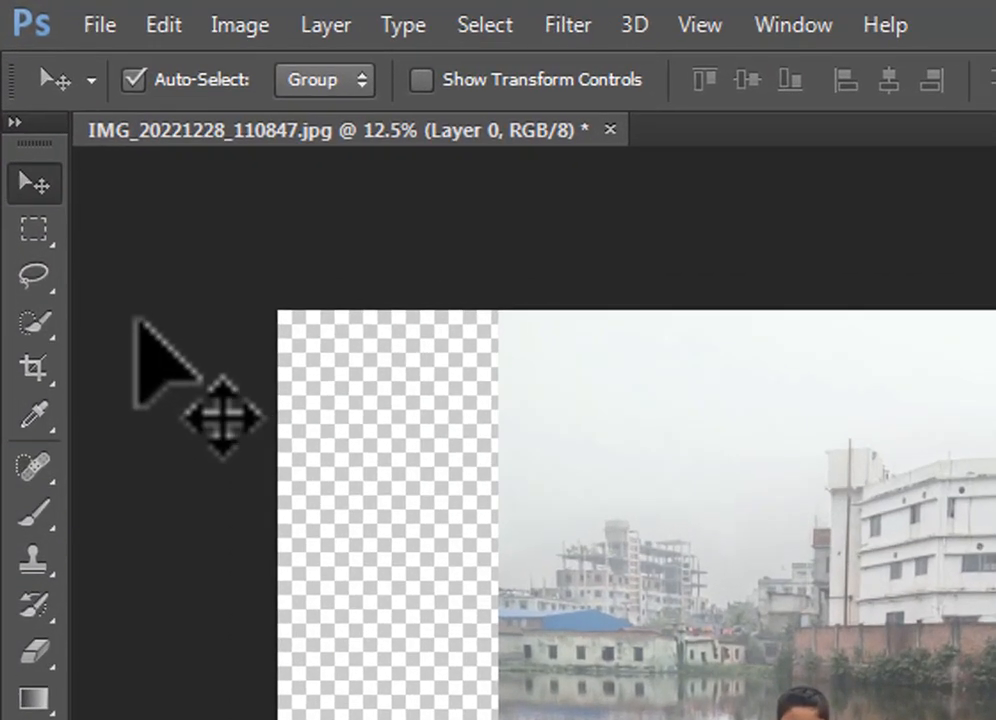
# Draw a loose freehand selection around the standing boy with the Lasso Tool.
pyautogui.click(38, 290)
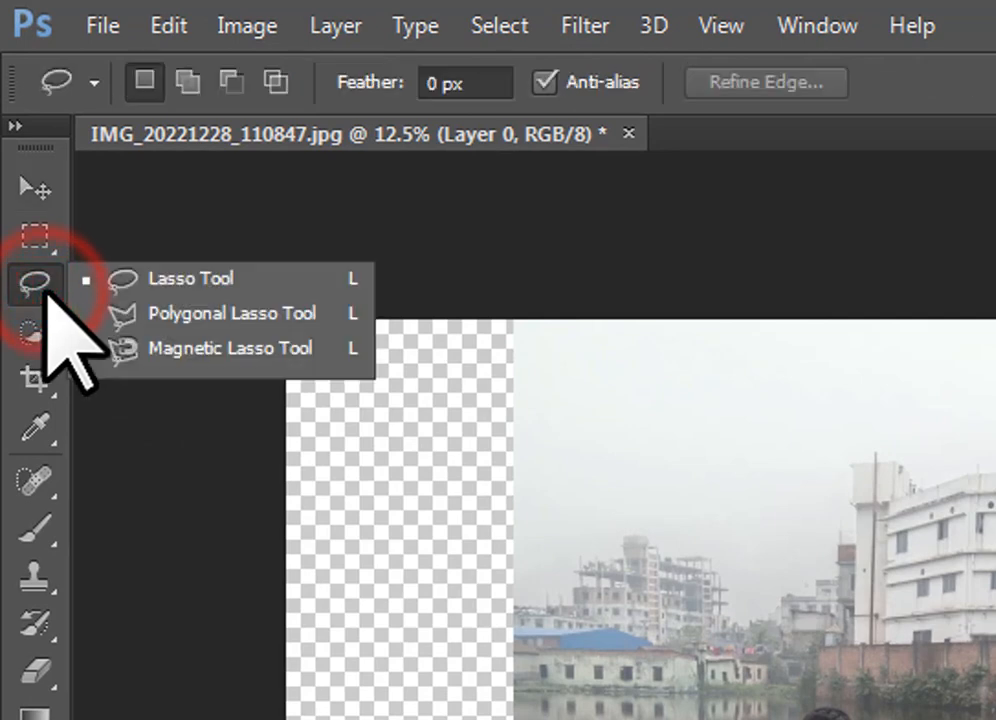
pyautogui.click(178, 278)
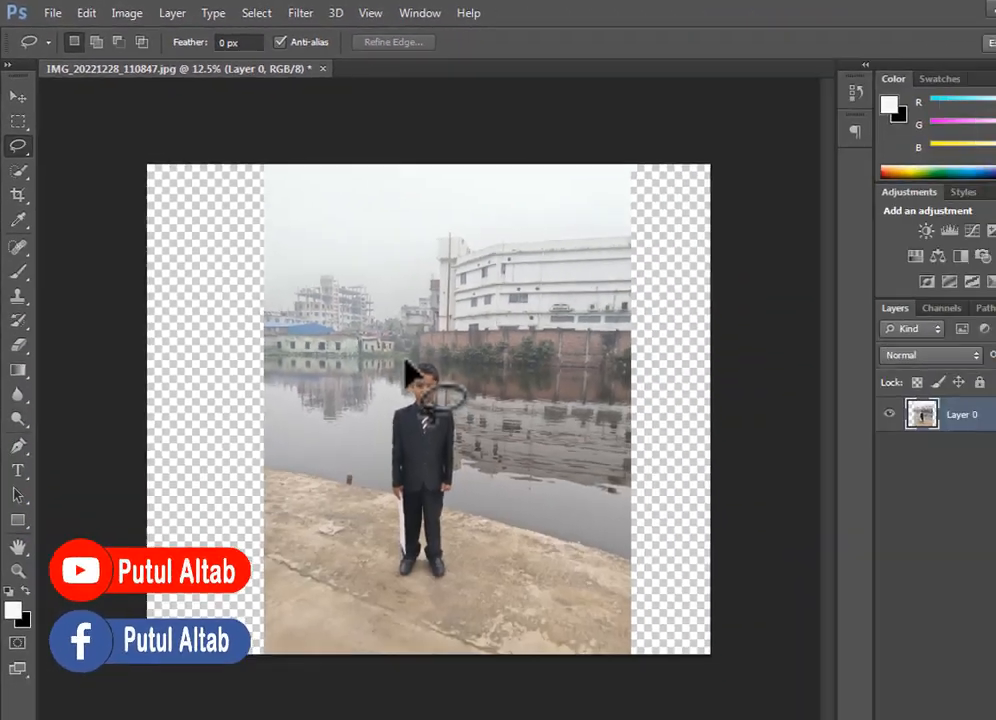
pyautogui.moveTo(371, 332)
pyautogui.mouseDown()
pyautogui.moveTo(359, 340)
pyautogui.moveTo(350, 388)
pyautogui.moveTo(358, 527)
pyautogui.moveTo(380, 538)
pyautogui.moveTo(420, 529)
pyautogui.moveTo(412, 476)
pyautogui.mouseUp()
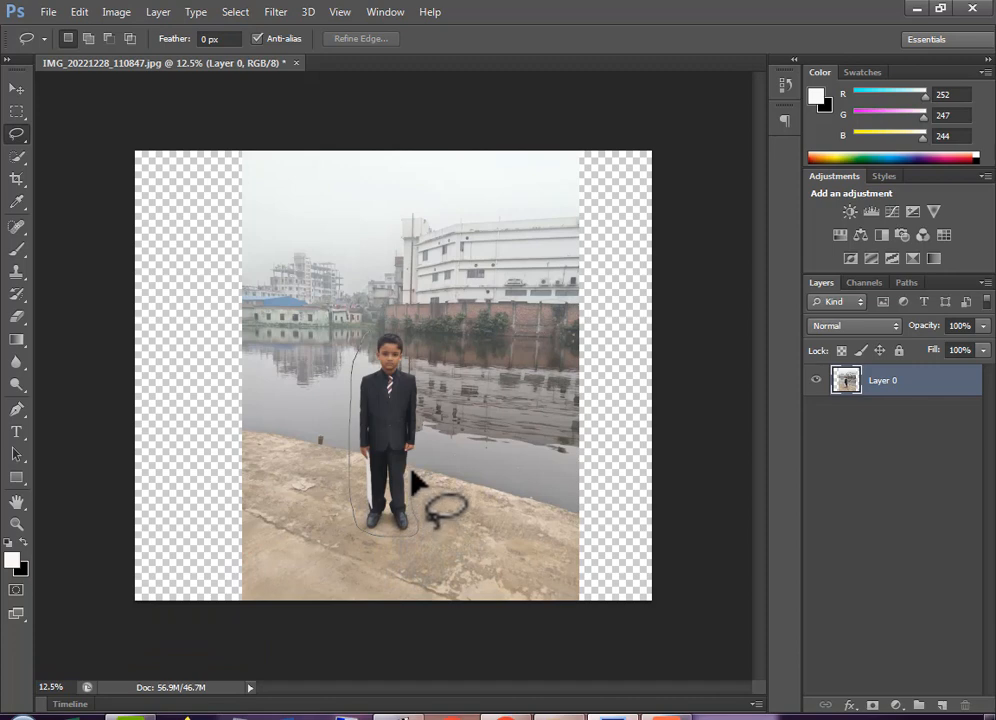
pyautogui.moveTo(427, 413)
pyautogui.mouseDown()
pyautogui.moveTo(403, 320)
pyautogui.moveTo(372, 336)
pyautogui.mouseUp()
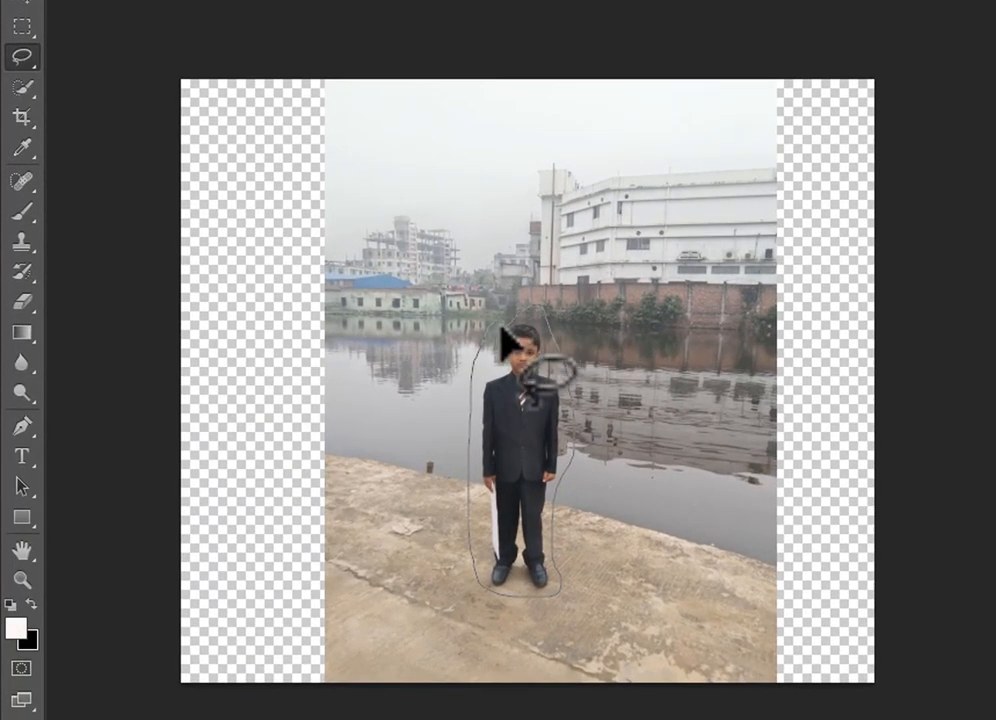
pyautogui.moveTo(500, 340); pyautogui.dragTo(480, 362)
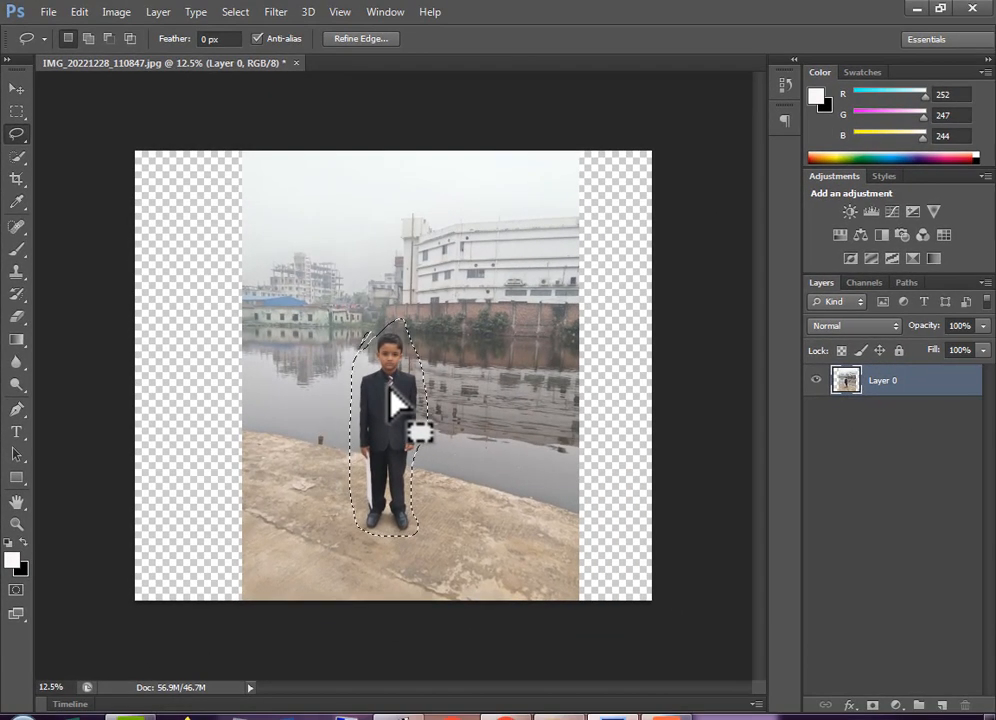
# Save the selection around the boy as a new channel under his first name, and deselect it.
pyautogui.rightClick(396, 400)
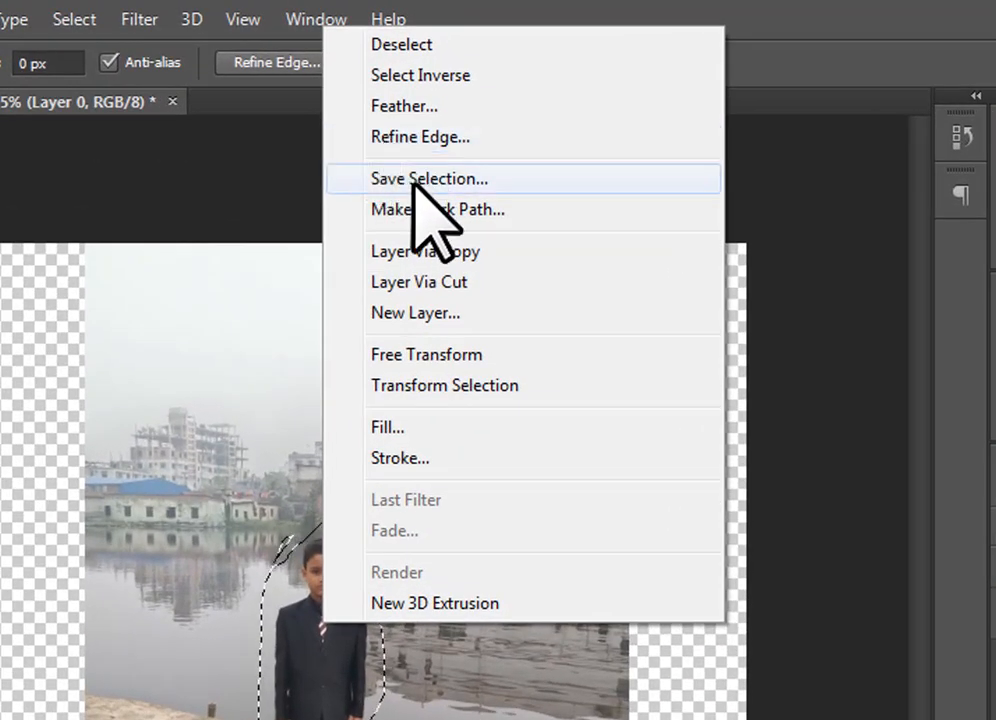
pyautogui.click(414, 182)
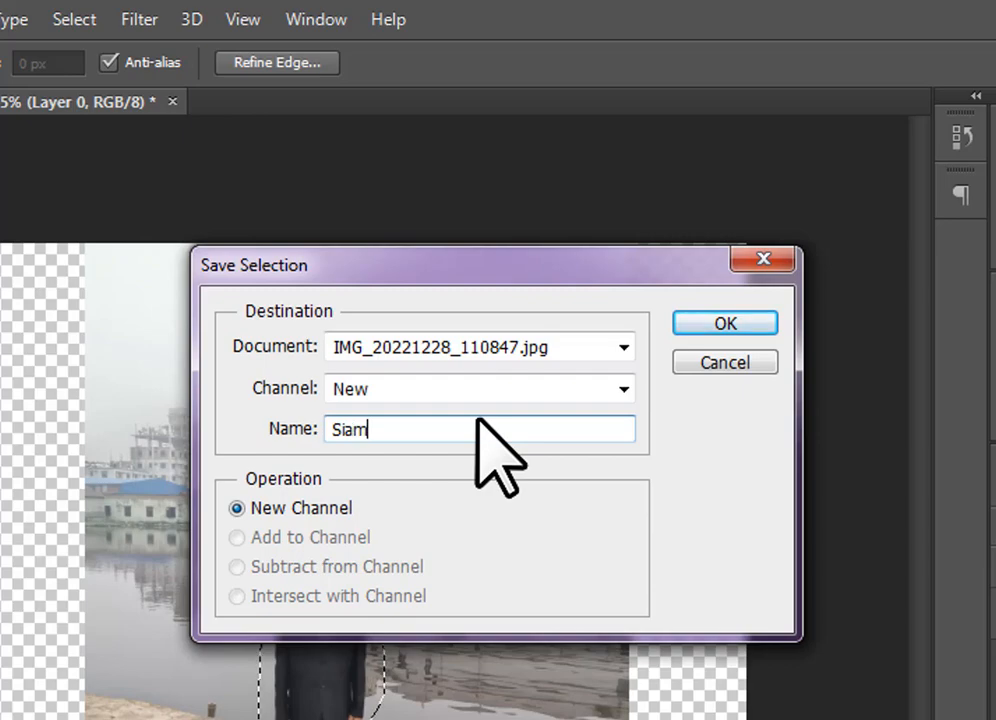
pyautogui.press('Return')
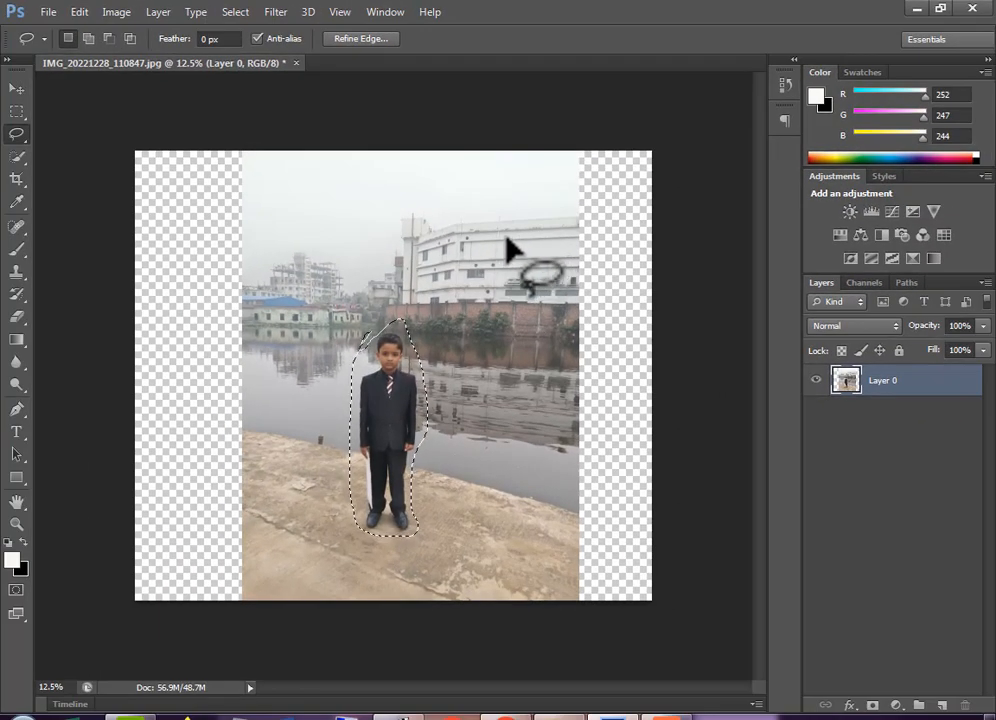
pyautogui.rightClick(383, 226)
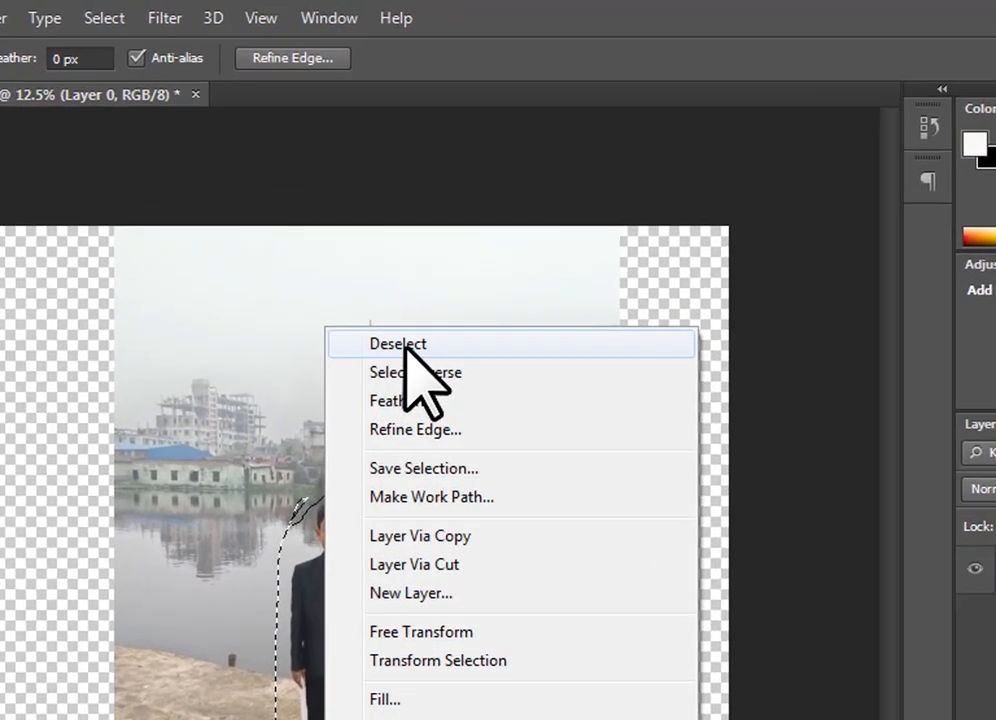
pyautogui.click(430, 249)
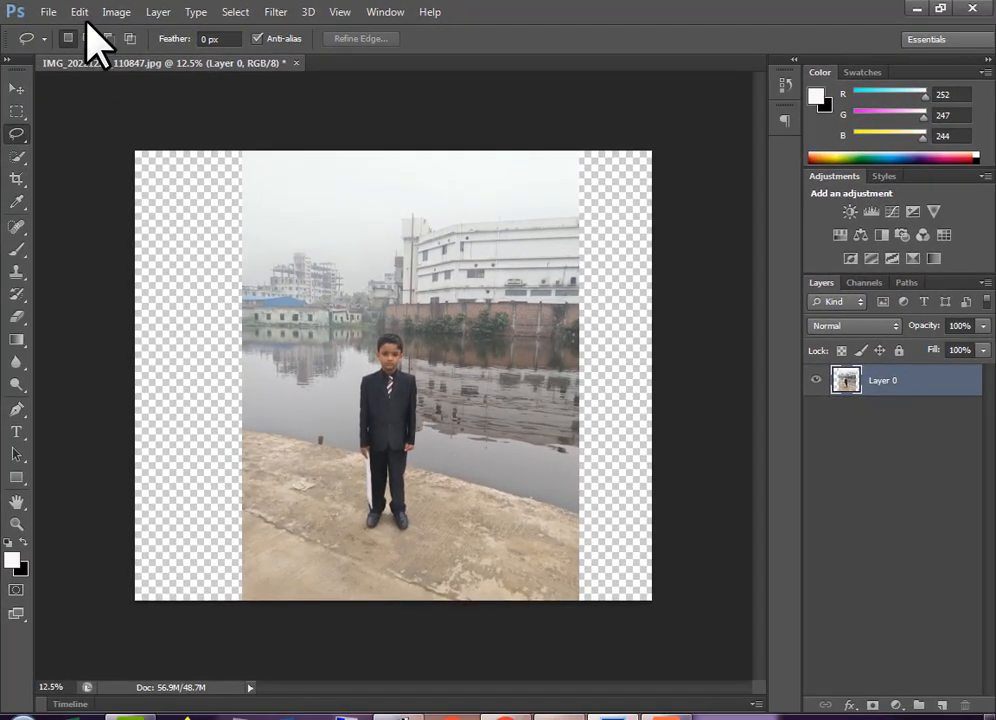
# Widen the photo to about 153% with Content-Aware Scale, protecting the saved channel, so it fills both transparent strips, and apply it.
pyautogui.click(79, 12)
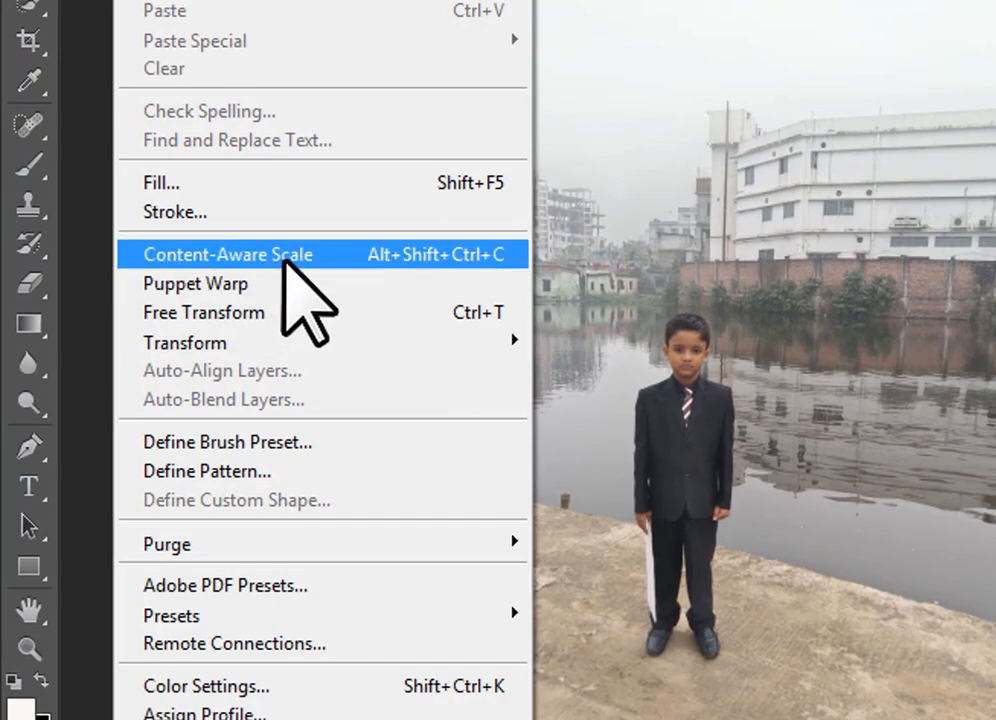
pyautogui.click(308, 258)
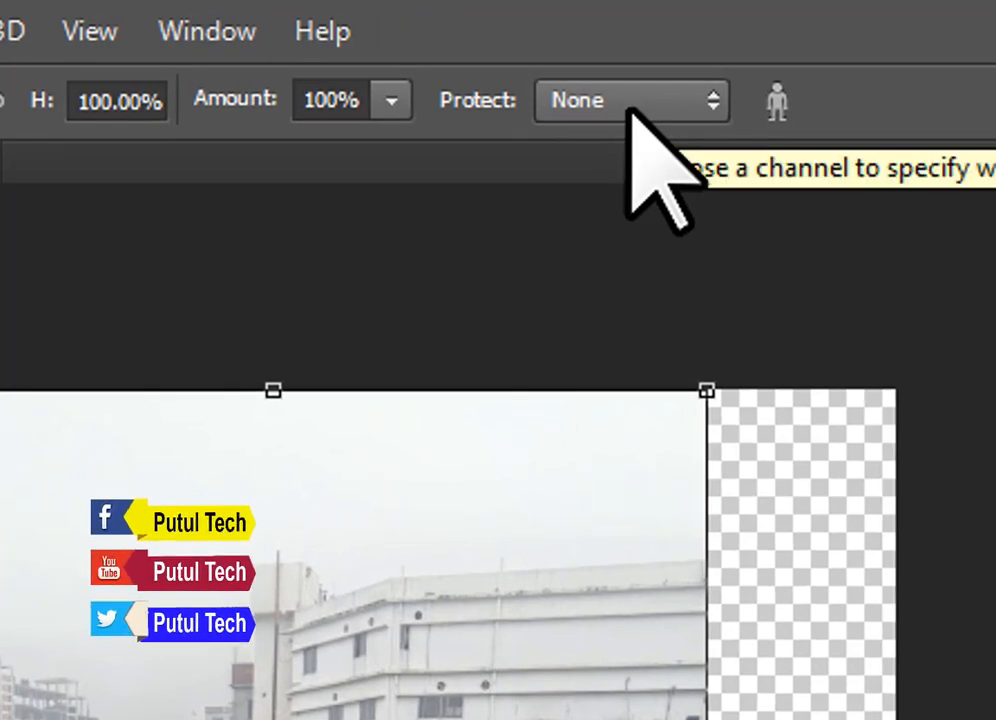
pyautogui.click(629, 104)
pyautogui.click(610, 184)
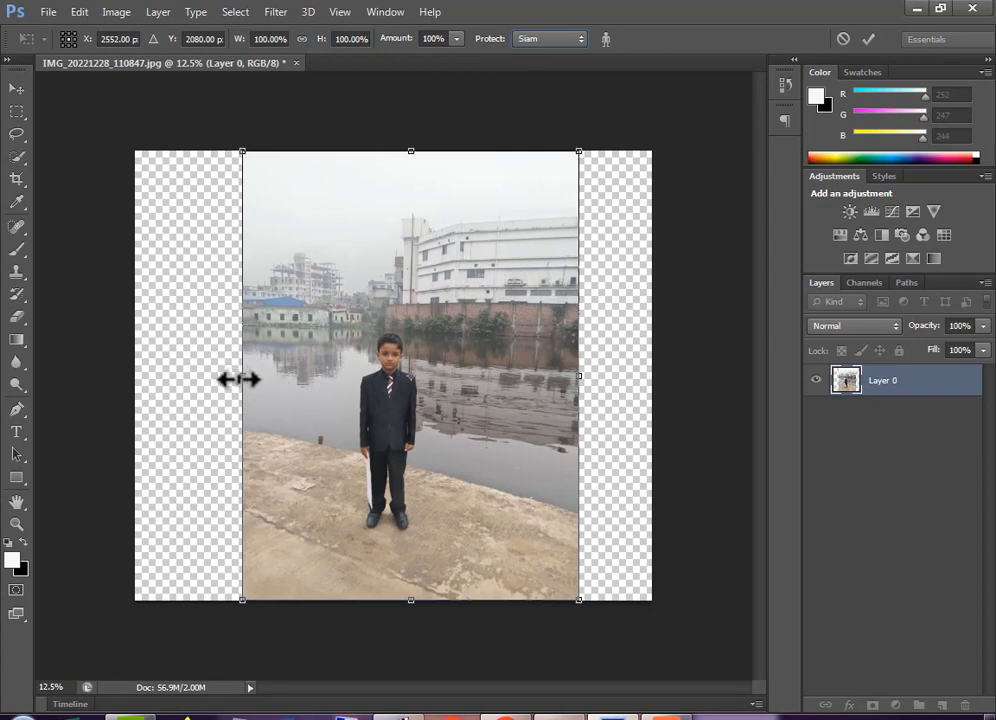
pyautogui.moveTo(240, 379); pyautogui.dragTo(120, 391)
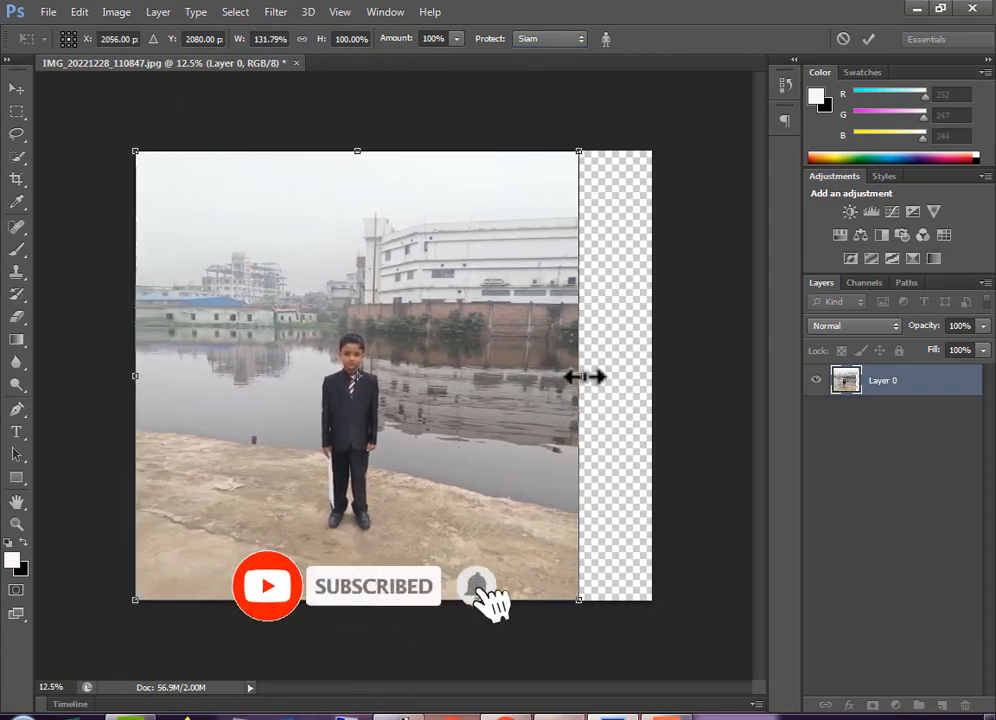
pyautogui.moveTo(582, 376); pyautogui.dragTo(663, 390)
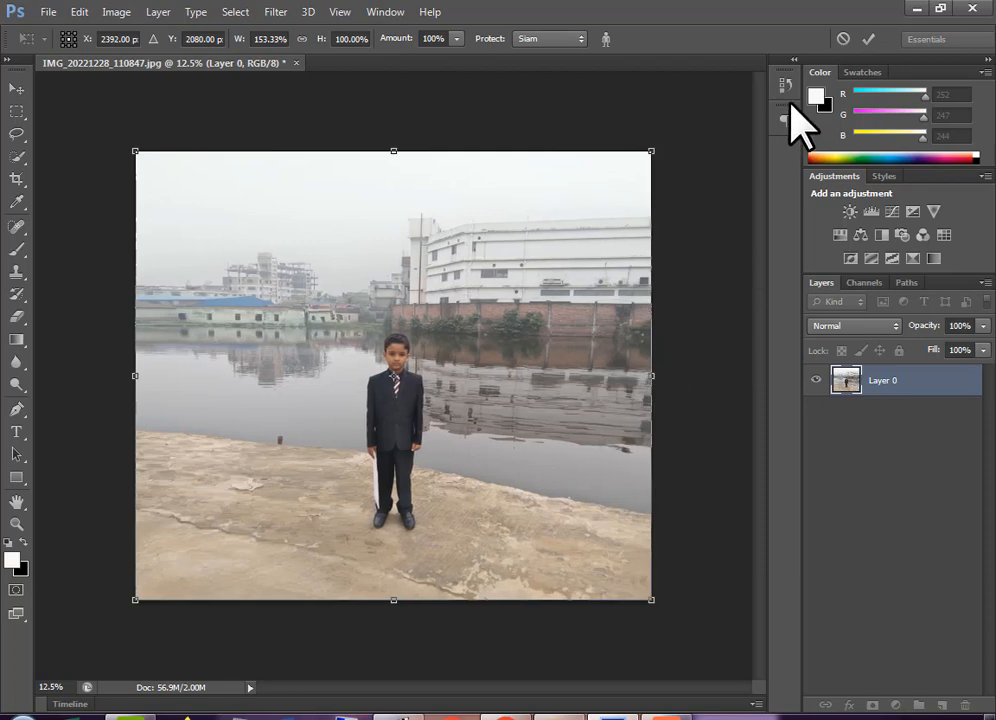
pyautogui.click(867, 40)
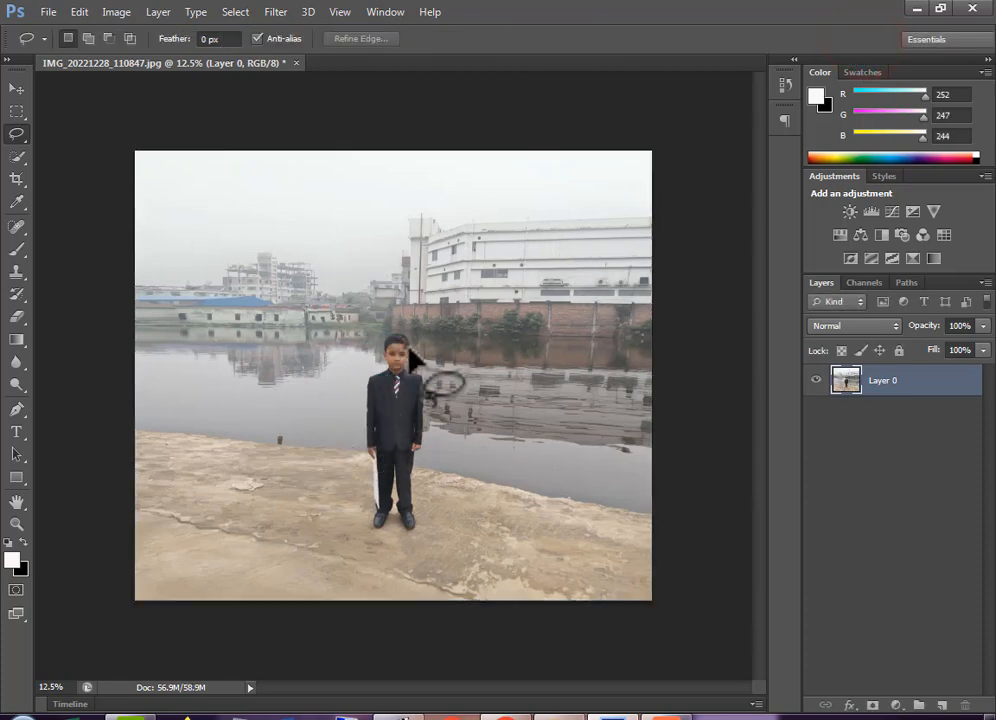
pyautogui.click(405, 384)
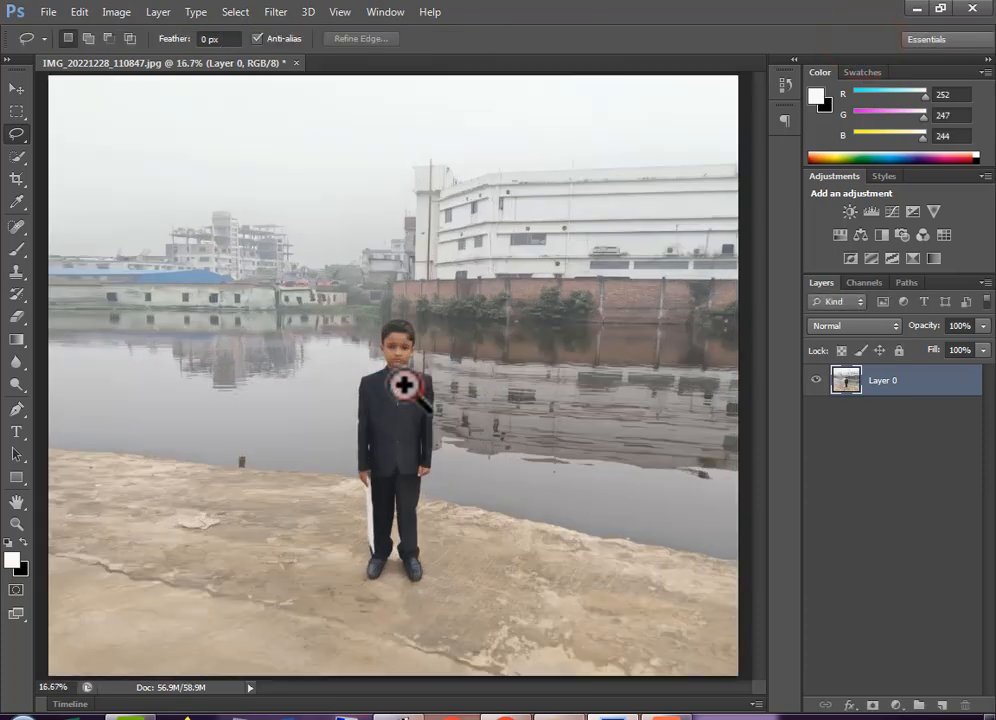
pyautogui.click(405, 383)
pyautogui.keyDown('alt'); pyautogui.click(411, 396); pyautogui.keyUp('alt')
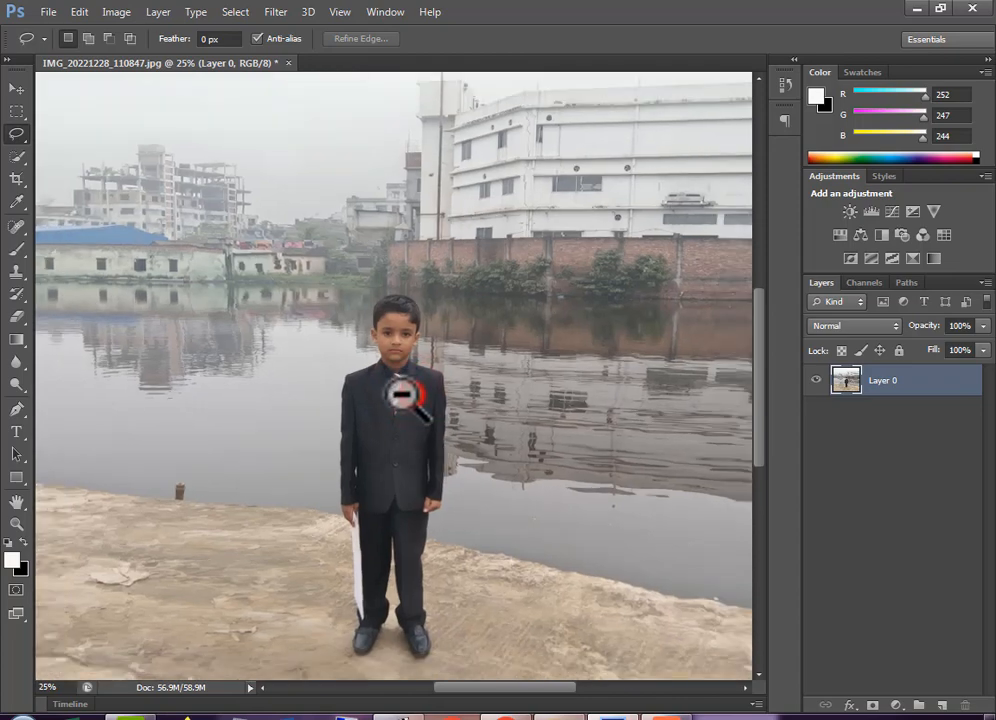
pyautogui.keyDown('alt'); pyautogui.click(402, 396); pyautogui.keyUp('alt')
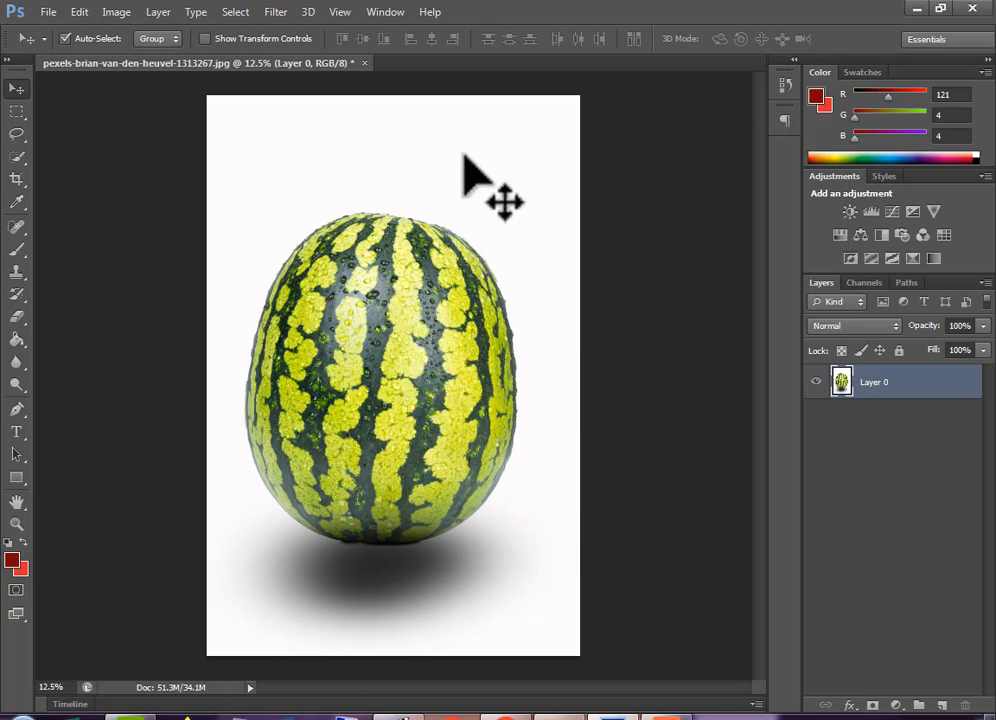
# Unmaximize the Photoshop window, move the romantic letter PDF on the desktop below the votar id card file, and maximize the window again.
pyautogui.click(940, 8)
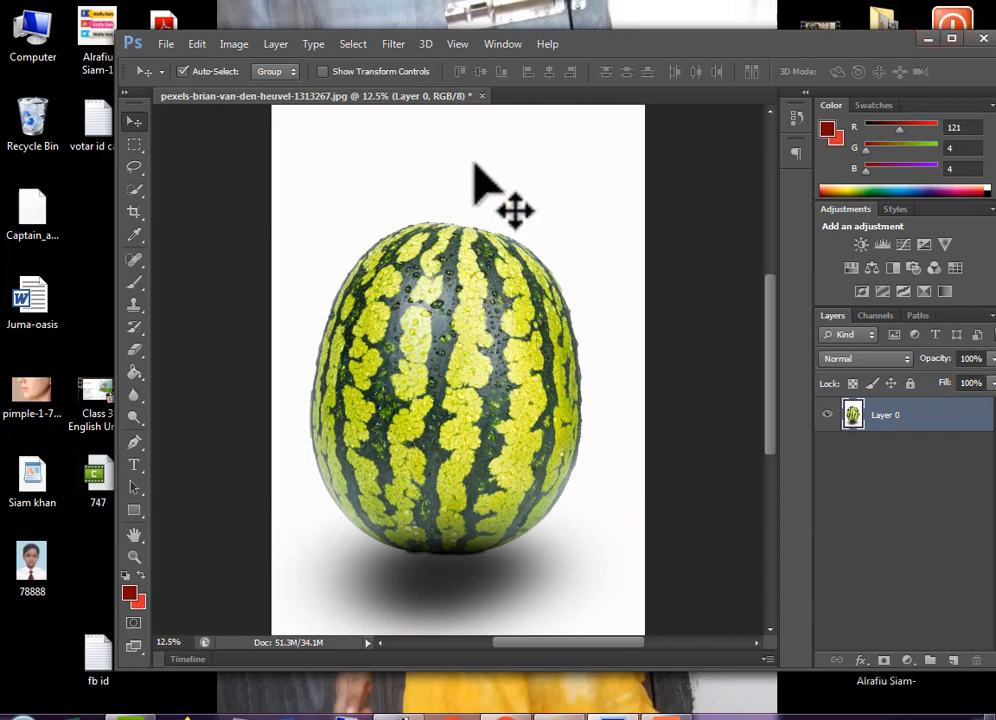
pyautogui.moveTo(650, 48); pyautogui.dragTo(680, 74)
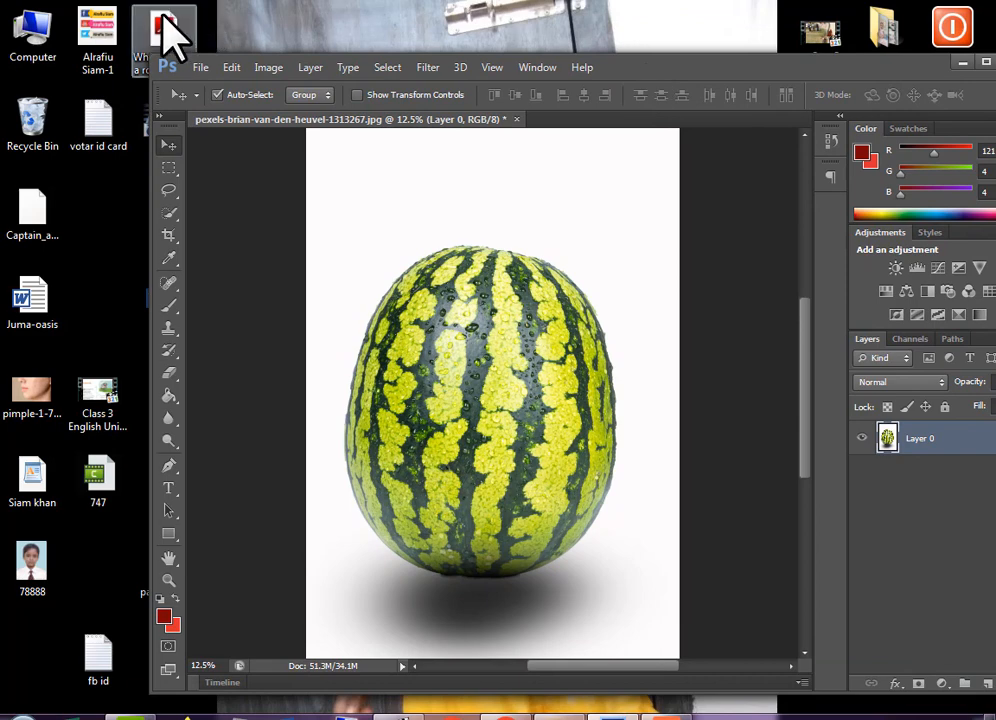
pyautogui.moveTo(170, 40); pyautogui.dragTo(110, 232)
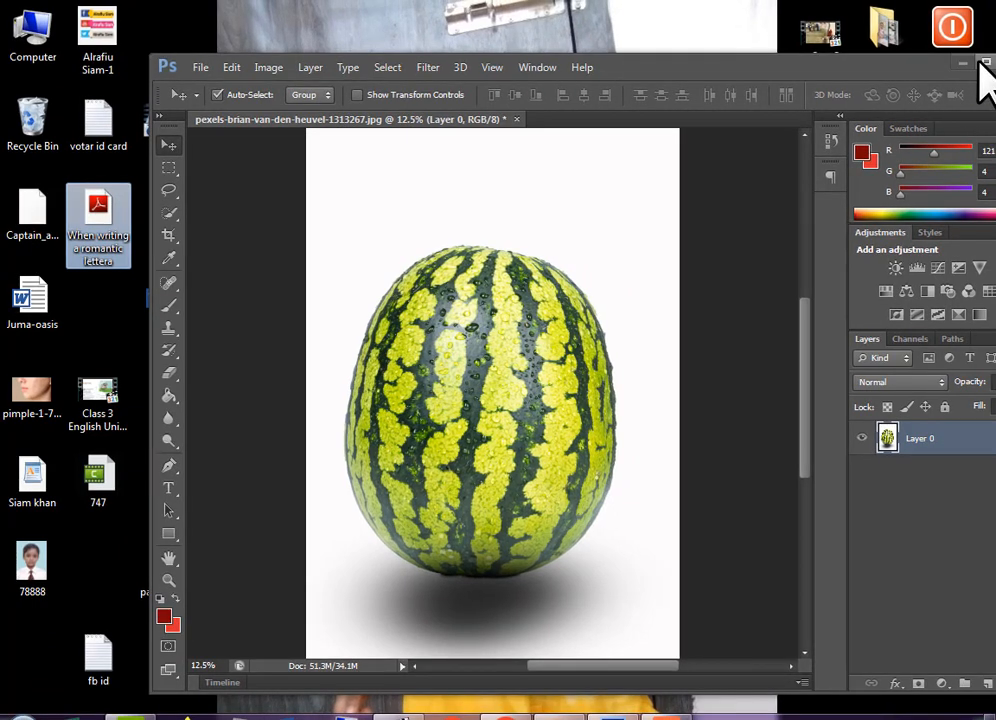
pyautogui.click(984, 64)
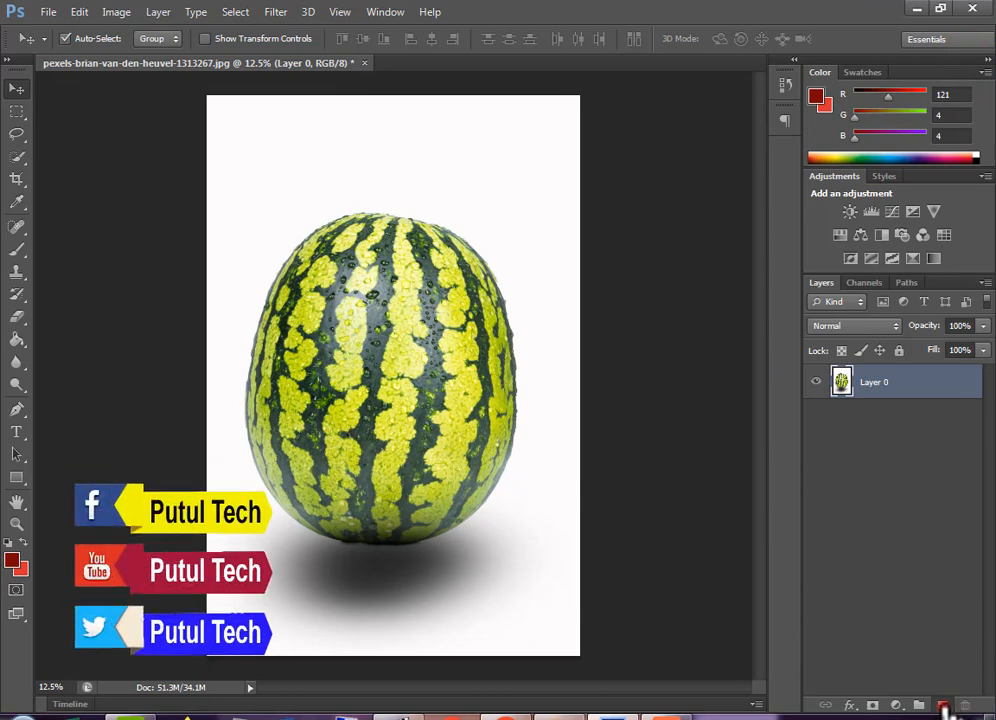
# Add an empty layer above the watermelon layer, and undo the accidental shift of the watermelon.
pyautogui.click(942, 704)
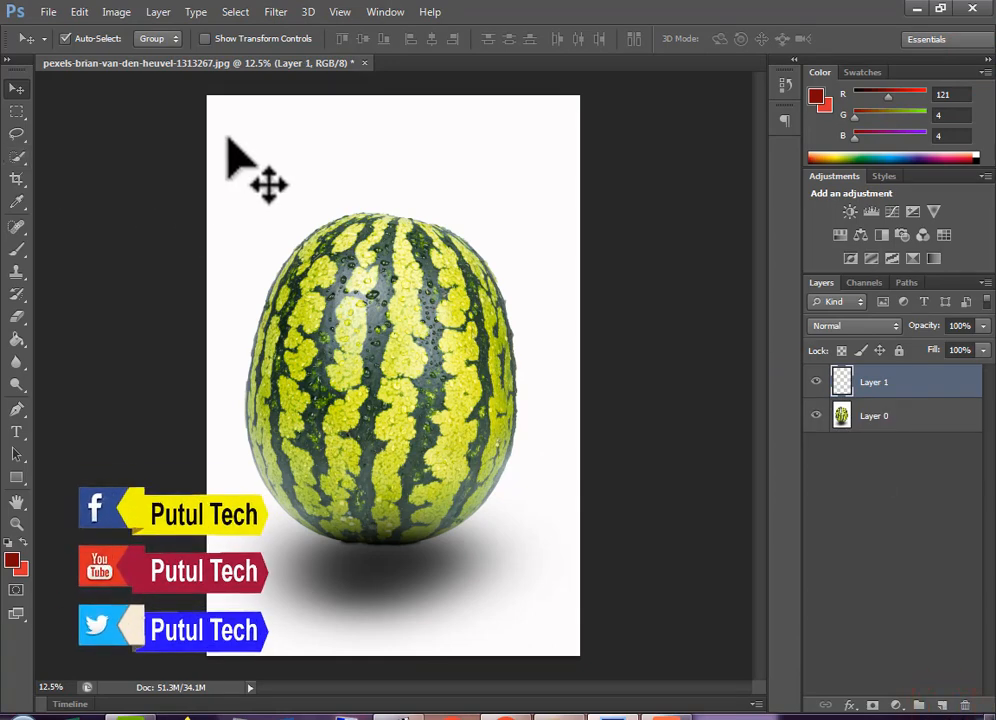
pyautogui.moveTo(231, 147)
pyautogui.mouseDown()
pyautogui.moveTo(240, 178)
pyautogui.moveTo(222, 140)
pyautogui.mouseUp()
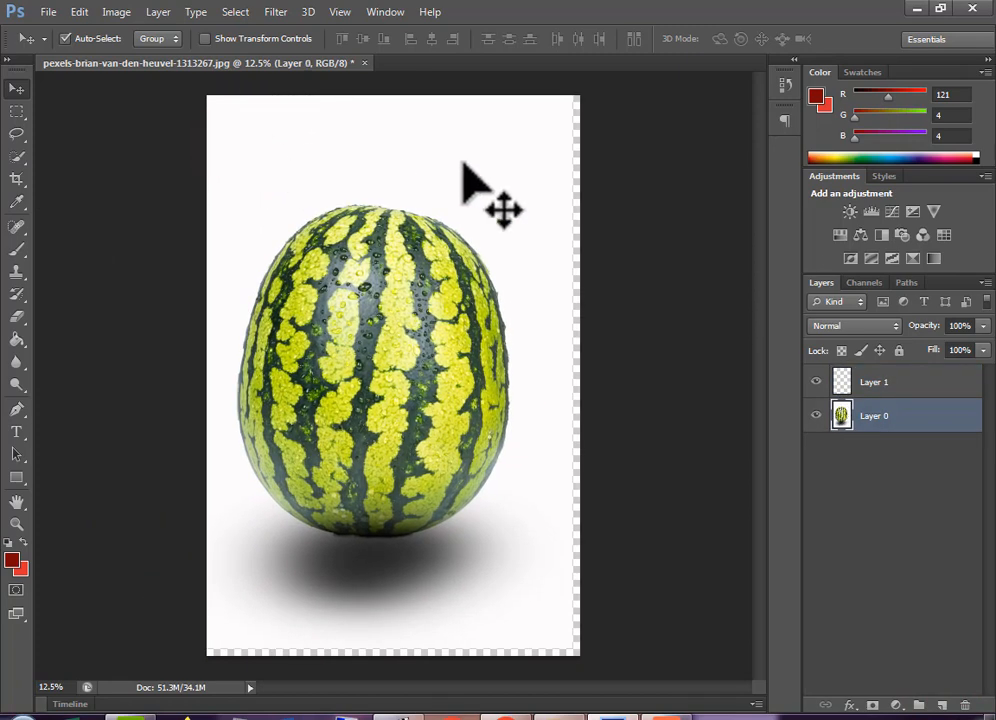
pyautogui.hotkey('ctrl', 'z')
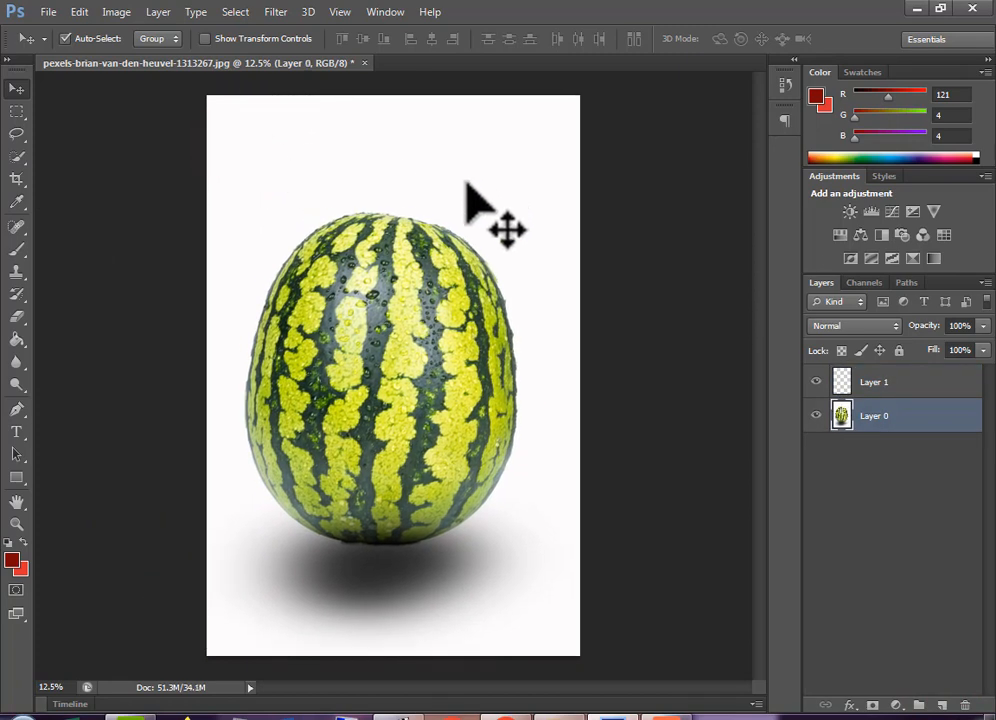
# Select the whole background around the watermelon with Quick Selection and fill it on Layer 1 with dark red (RGB 121, 4, 4).
pyautogui.click(19, 158)
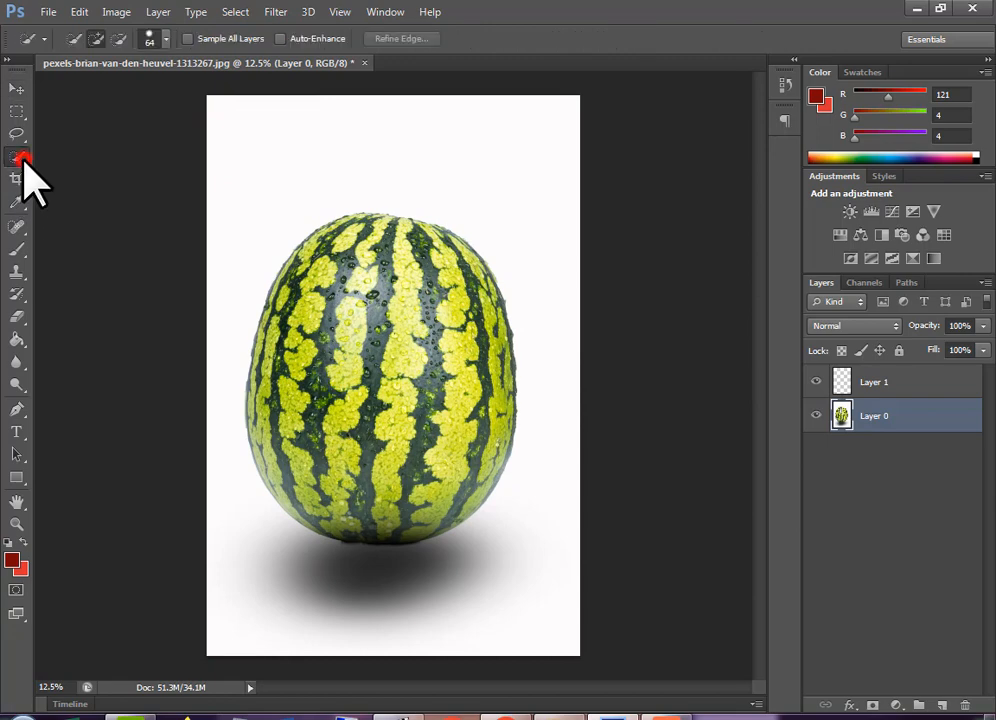
pyautogui.moveTo(246, 155)
pyautogui.mouseDown()
pyautogui.moveTo(235, 249)
pyautogui.moveTo(358, 168)
pyautogui.moveTo(451, 138)
pyautogui.moveTo(483, 144)
pyautogui.moveTo(533, 203)
pyautogui.mouseUp()
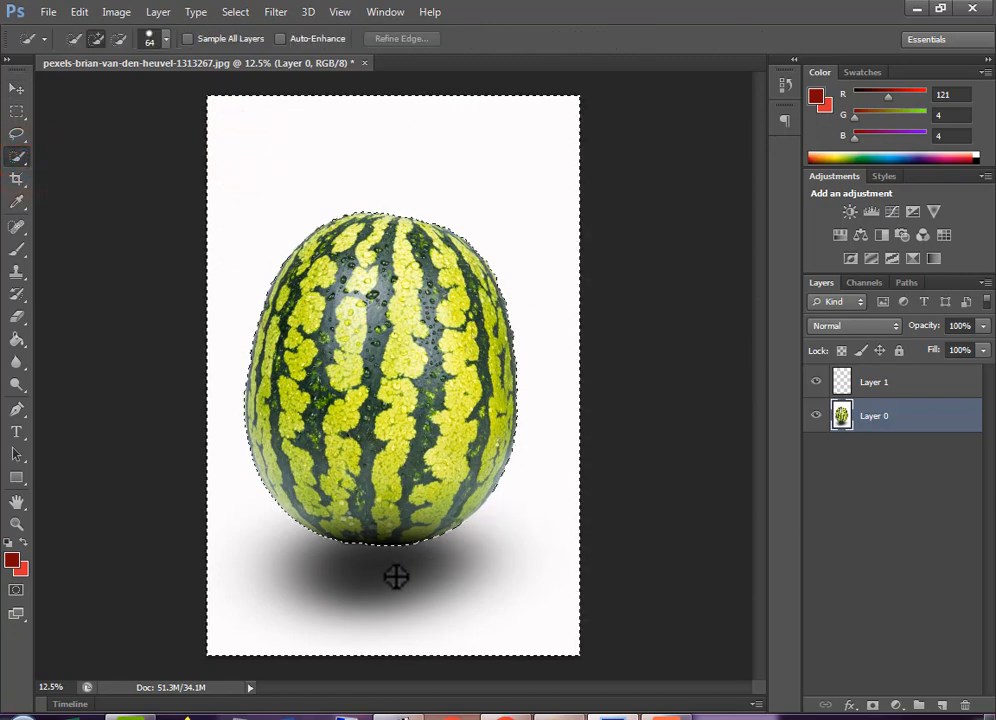
pyautogui.click(912, 381)
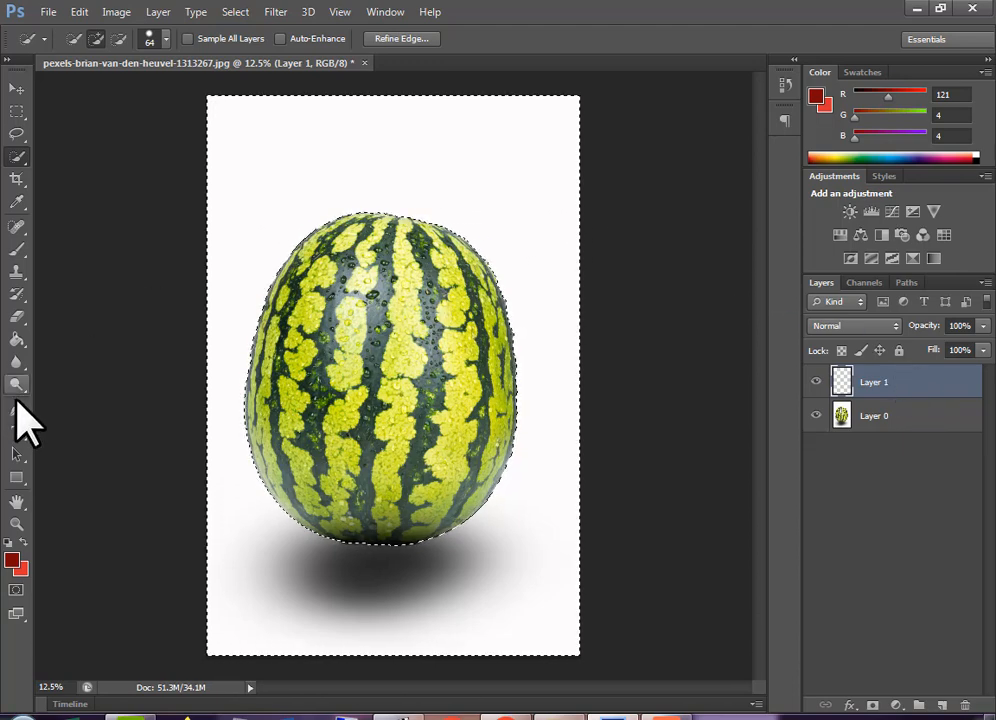
pyautogui.click(16, 339)
pyautogui.click(262, 177)
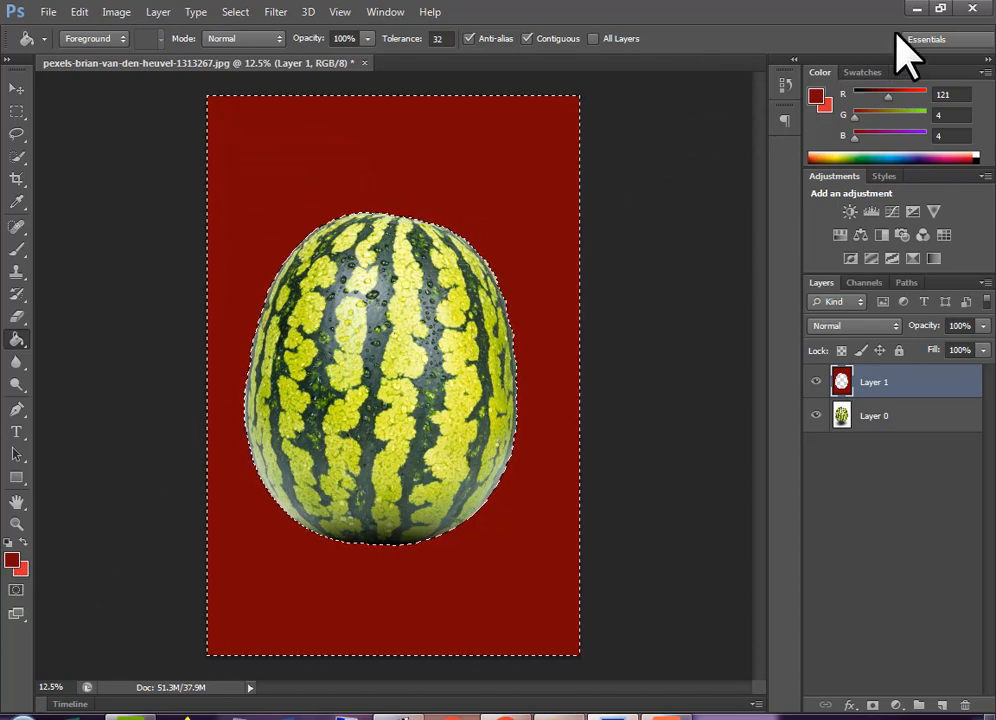
# Unmaximize the Photoshop window and position it so the image icons on the desktop stay visible beside it.
pyautogui.click(942, 9)
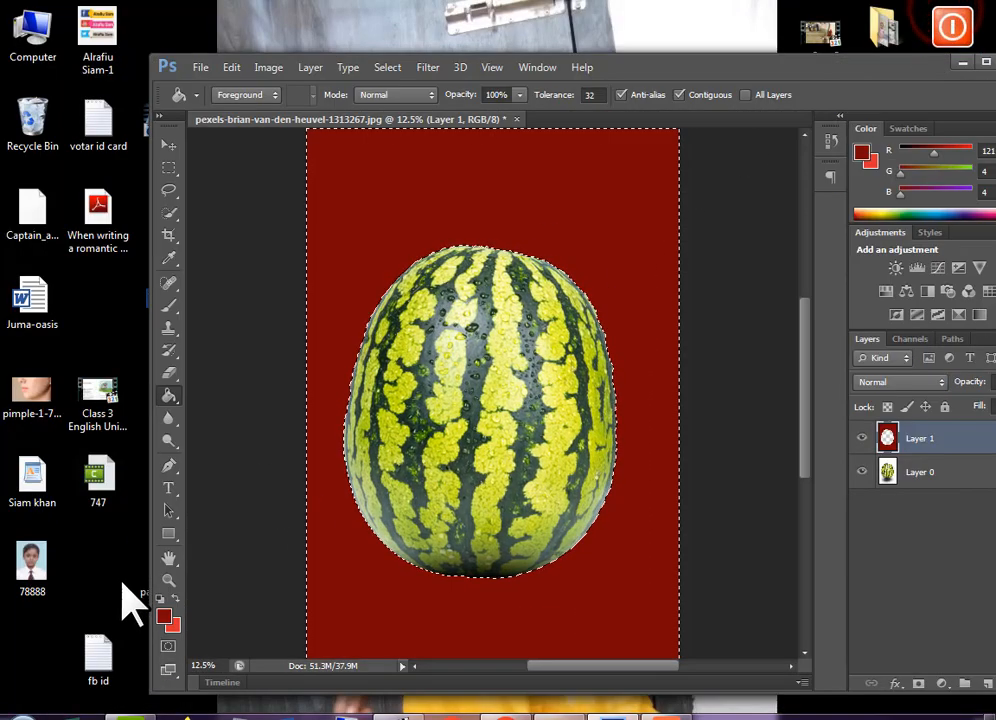
pyautogui.click(984, 62)
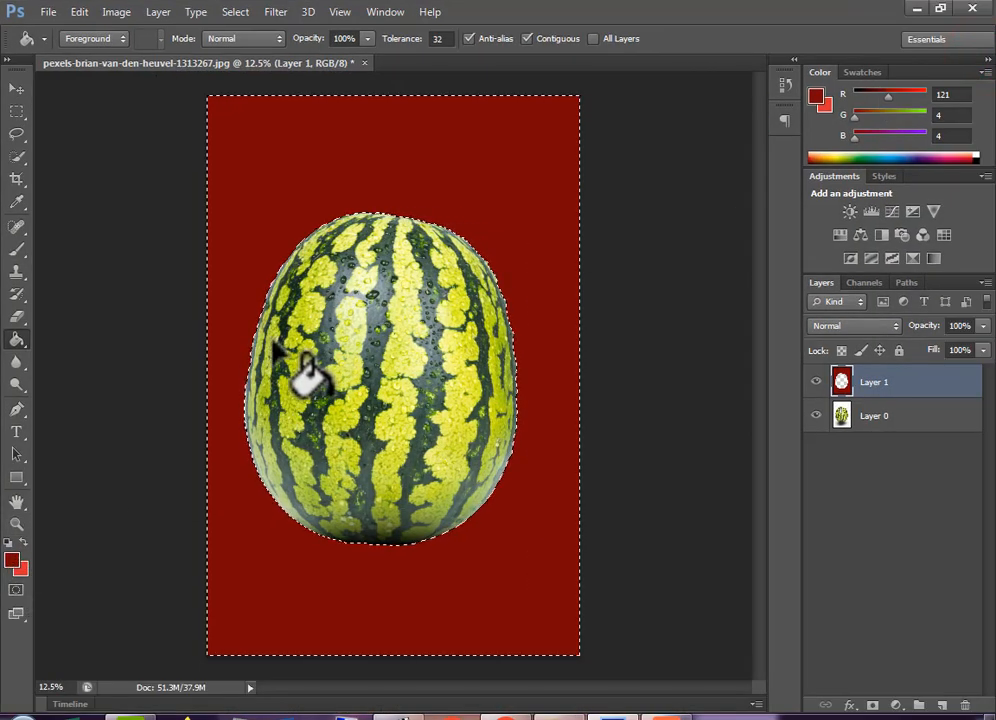
pyautogui.click(942, 8)
pyautogui.moveTo(688, 70); pyautogui.dragTo(701, 43)
pyautogui.click(30, 393)
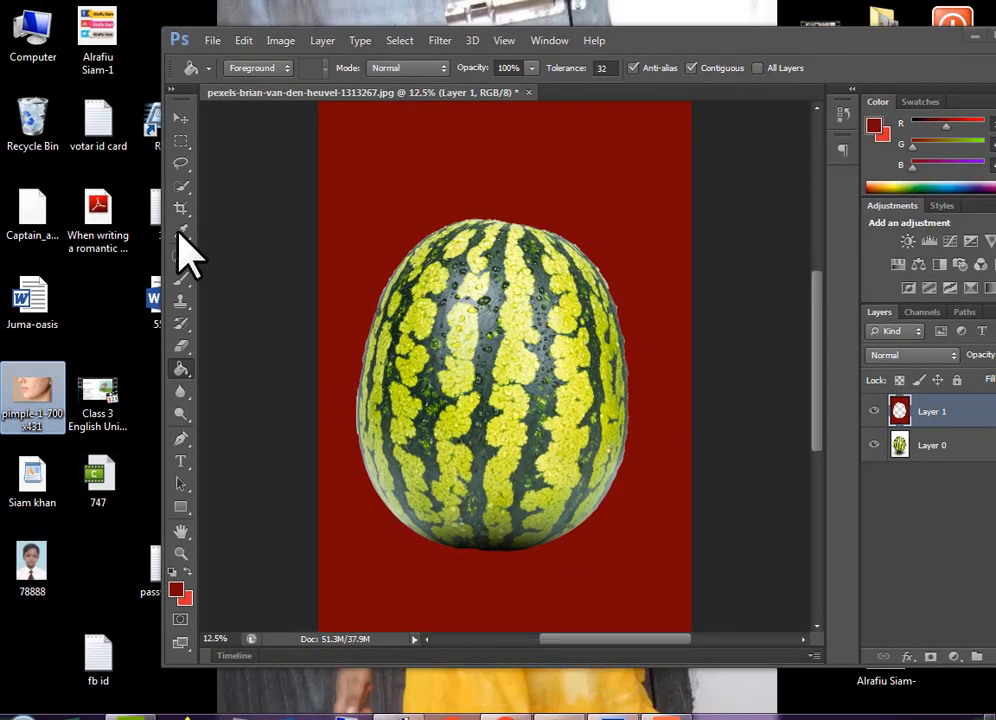
# Sample a green (RGB 115, 177, 30) from the desktop with the Eyedropper, inspect it in the Color Picker, and maximize the window.
pyautogui.click(181, 231)
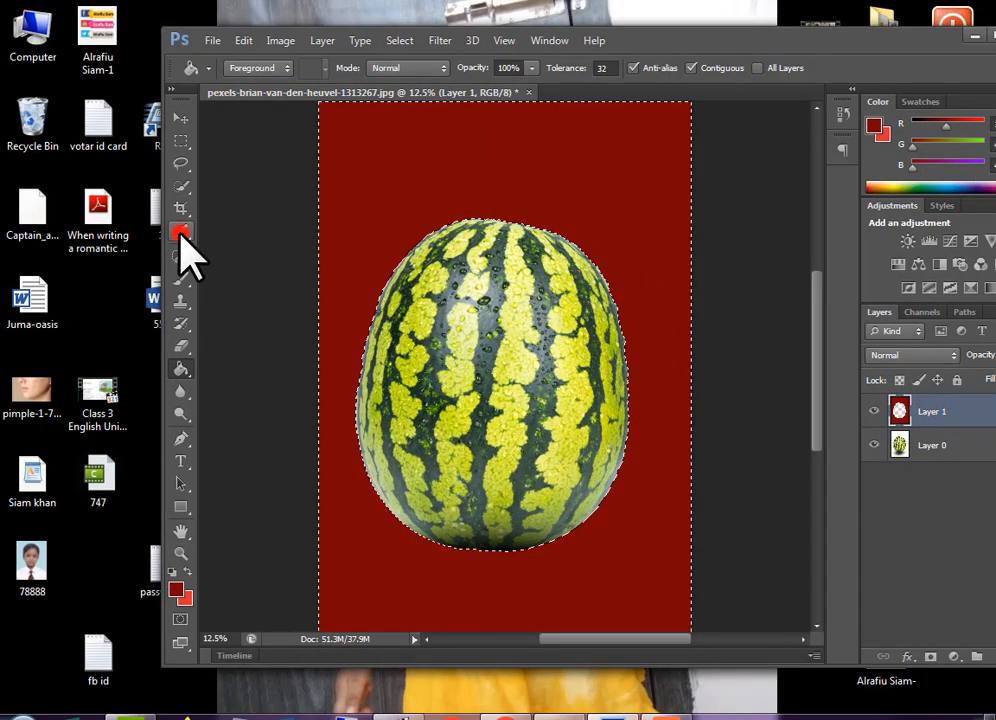
pyautogui.click(182, 234)
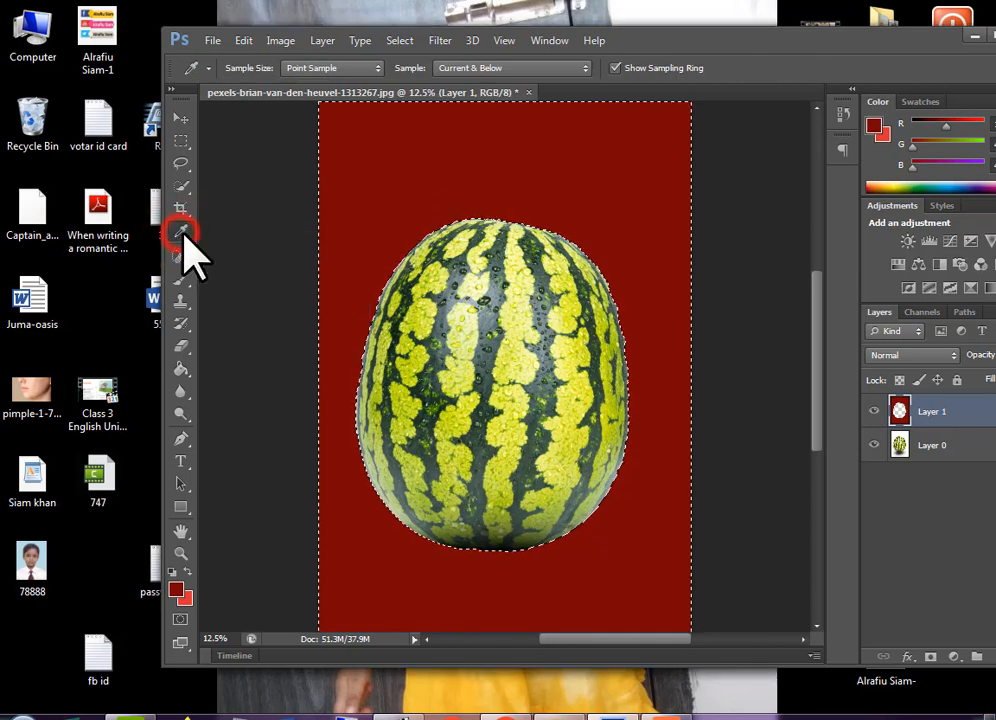
pyautogui.click(182, 232)
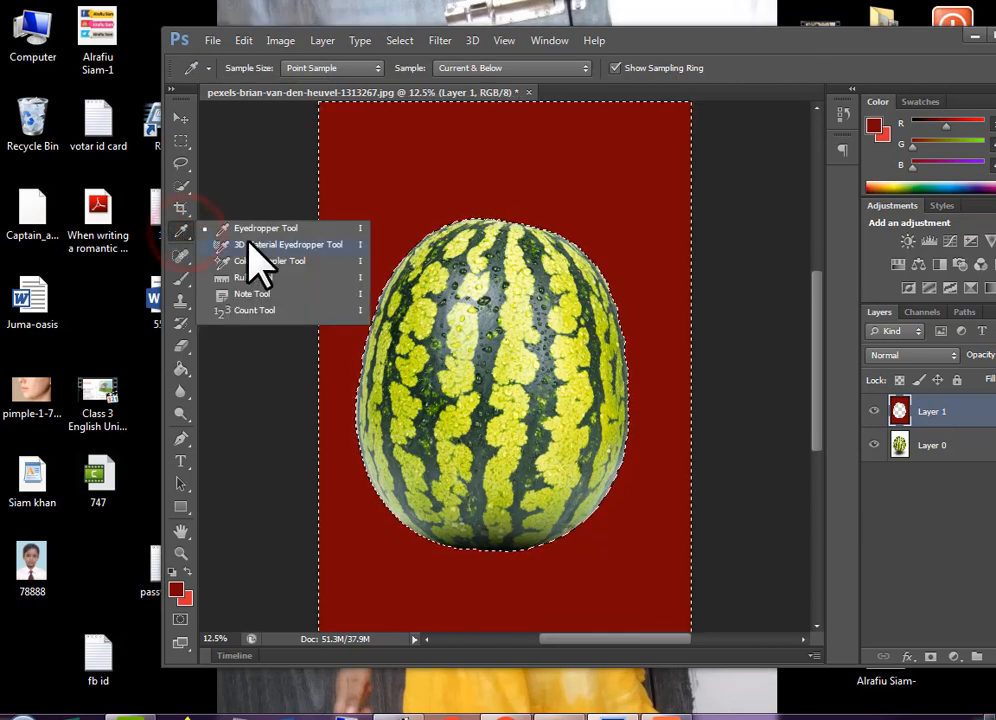
pyautogui.click(266, 228)
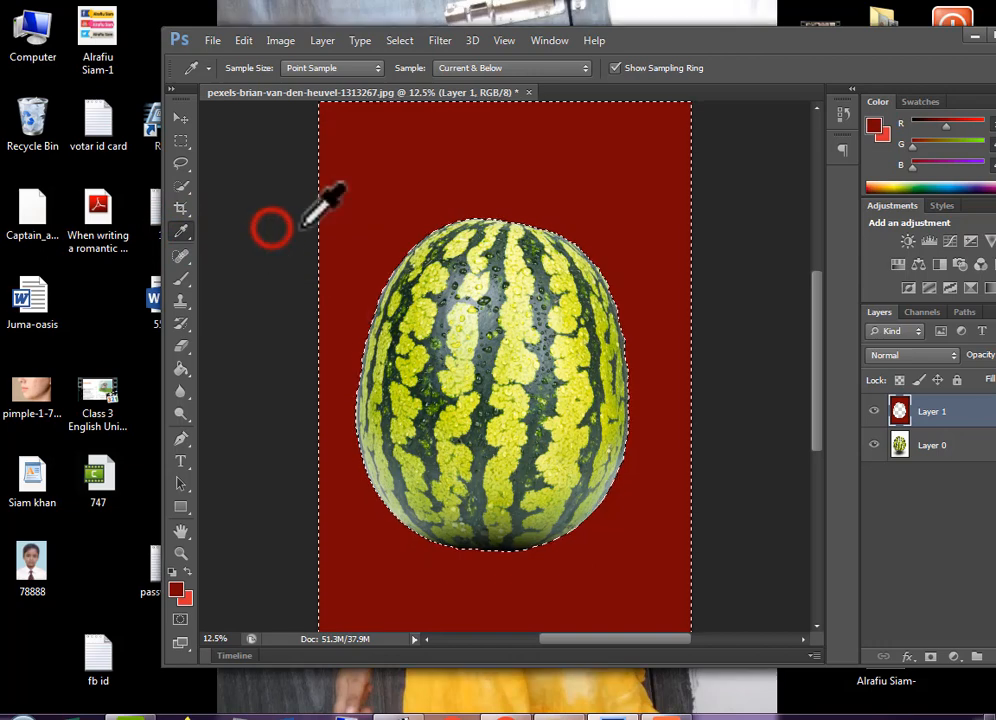
pyautogui.click(397, 183)
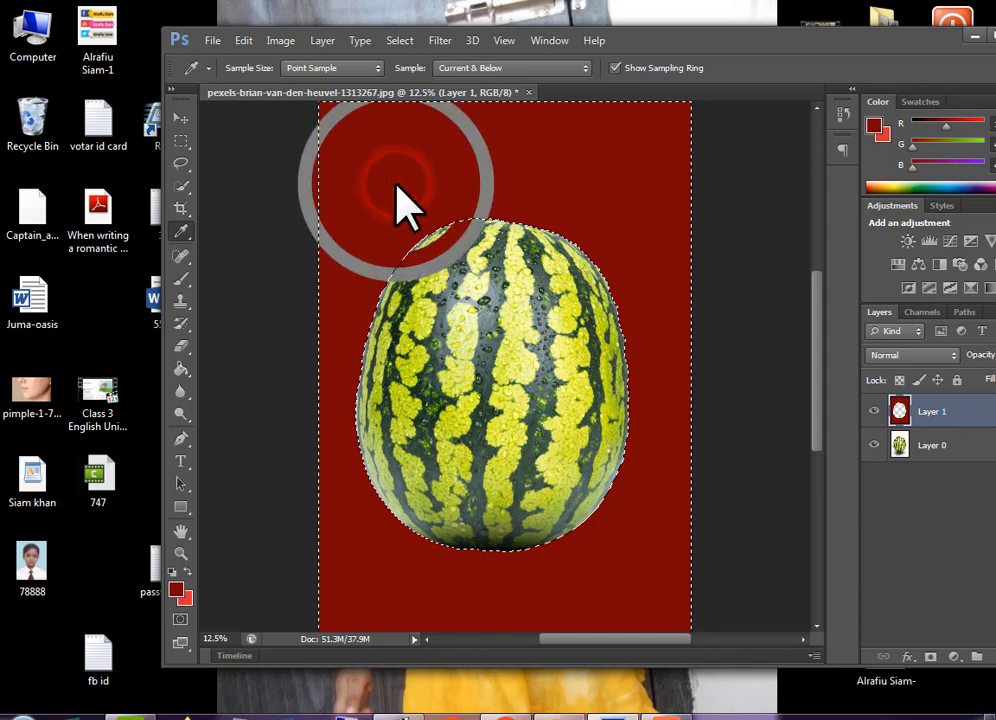
pyautogui.moveTo(397, 183); pyautogui.dragTo(151, 400)
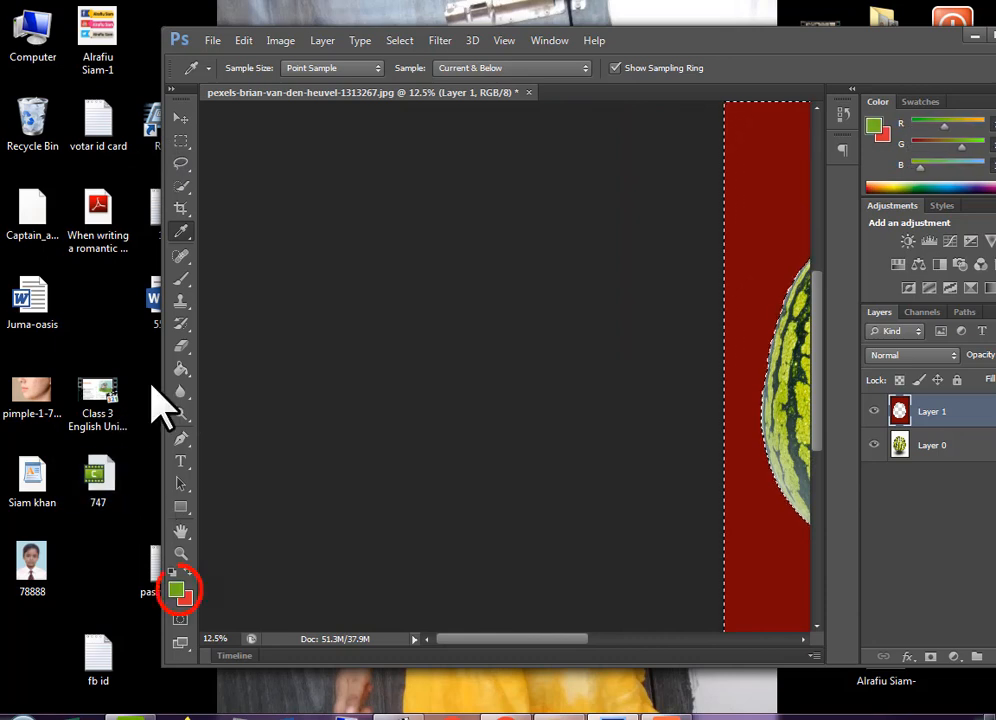
pyautogui.click(176, 591)
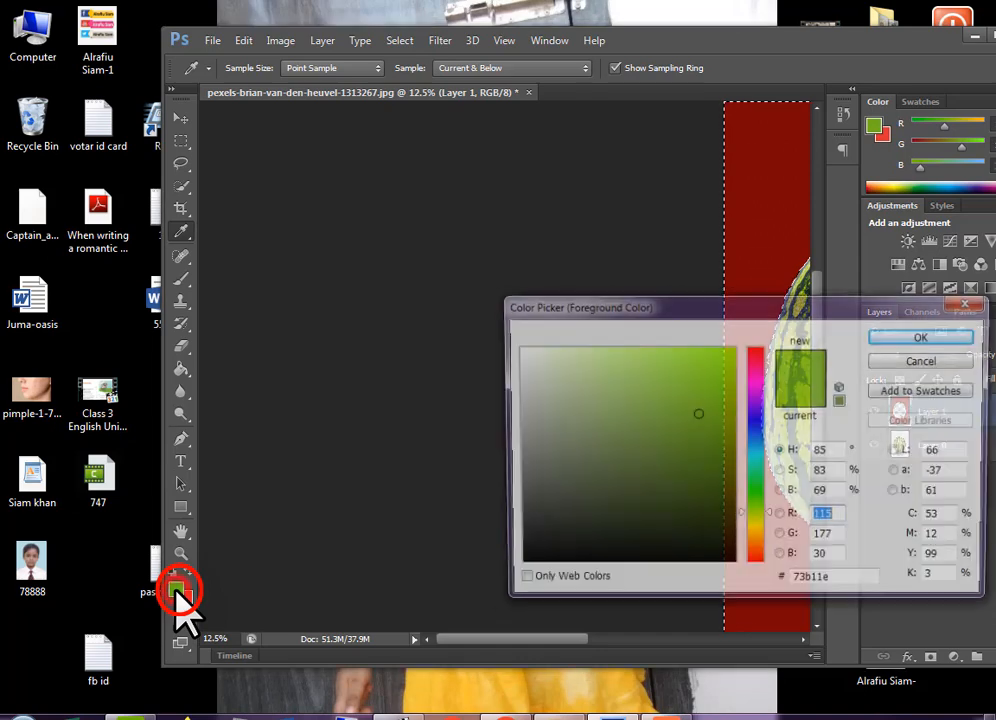
pyautogui.click(934, 359)
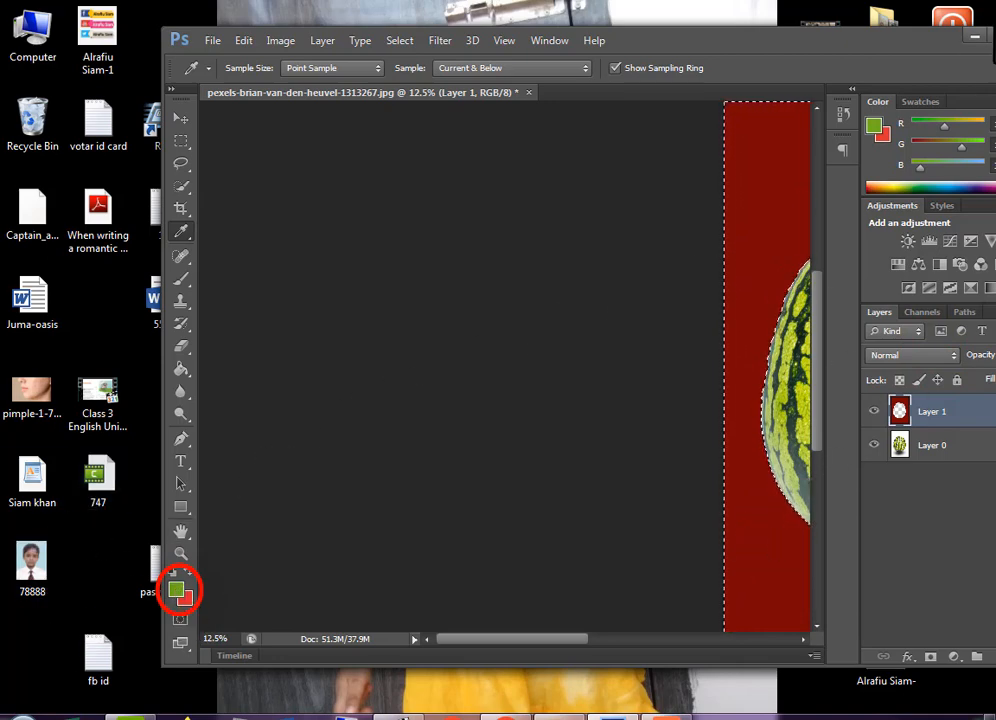
pyautogui.doubleClick(938, 44)
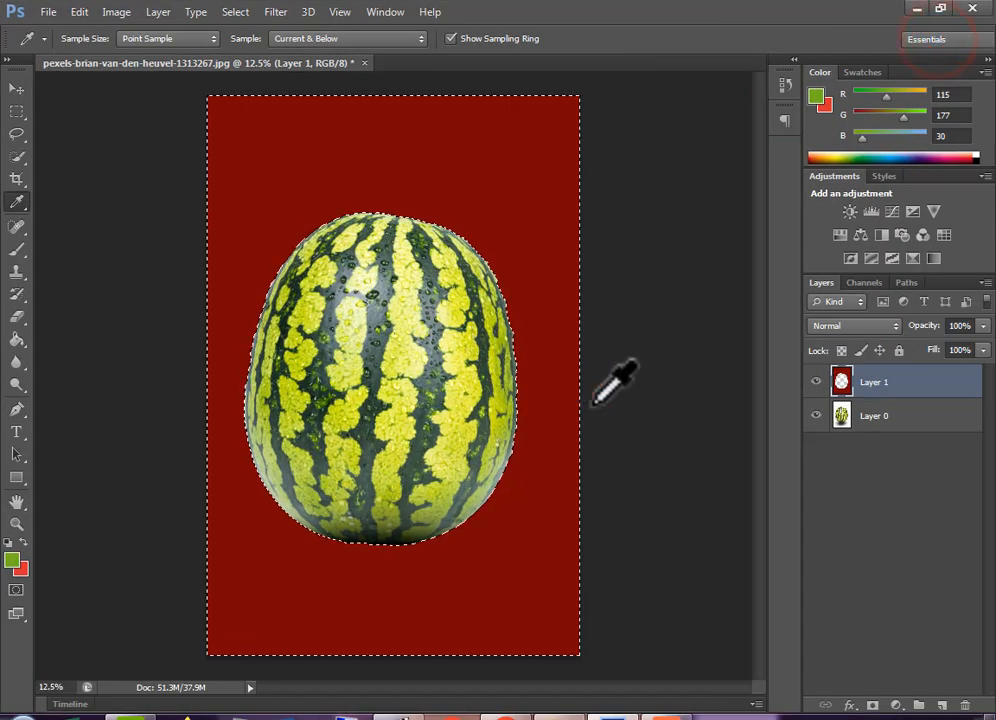
# Sample the skin tone (RGB 221, 176, 152) from the pimple image on the desktop and fill the selected watermelon background on Layer 1 with it.
pyautogui.click(940, 8)
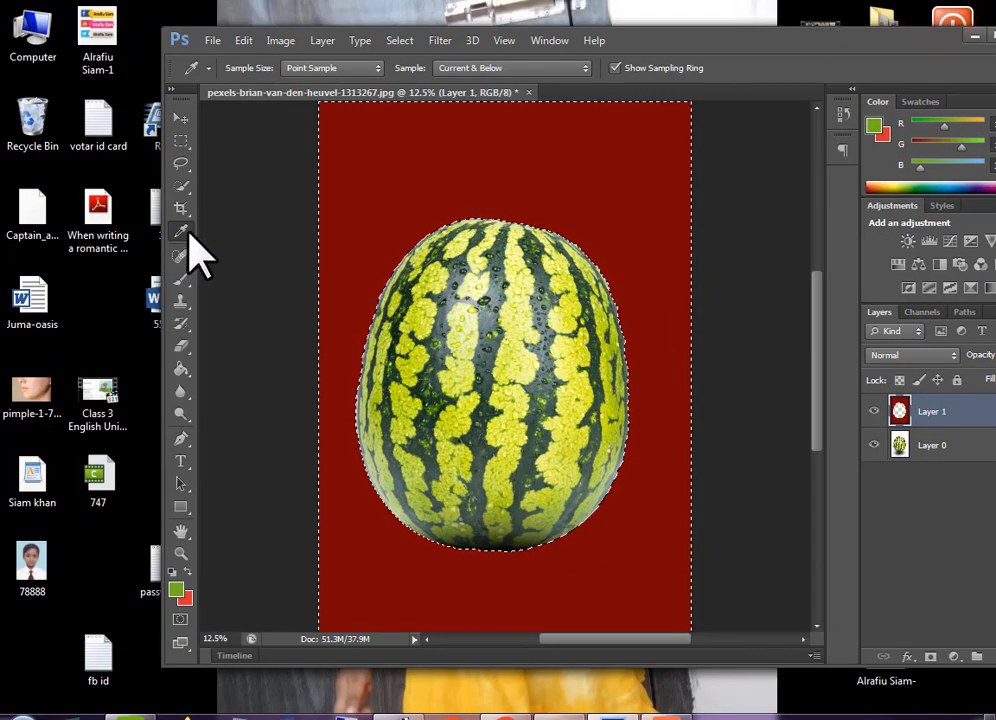
pyautogui.click(188, 231)
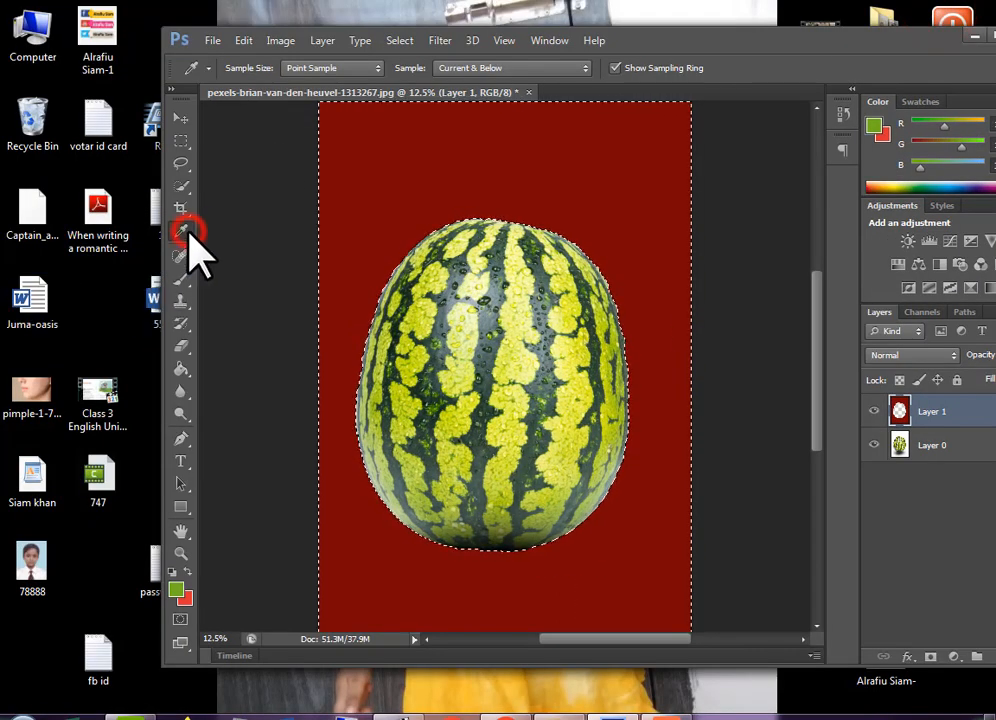
pyautogui.click(405, 174)
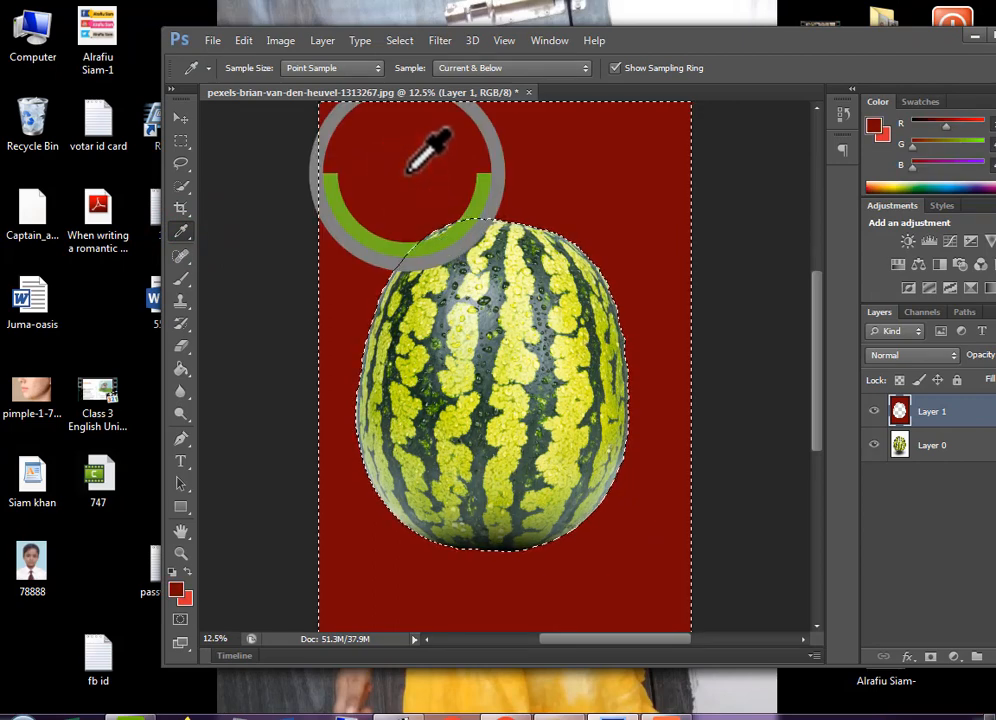
pyautogui.moveTo(407, 172); pyautogui.dragTo(40, 560)
pyautogui.moveTo(42, 432); pyautogui.dragTo(37, 389)
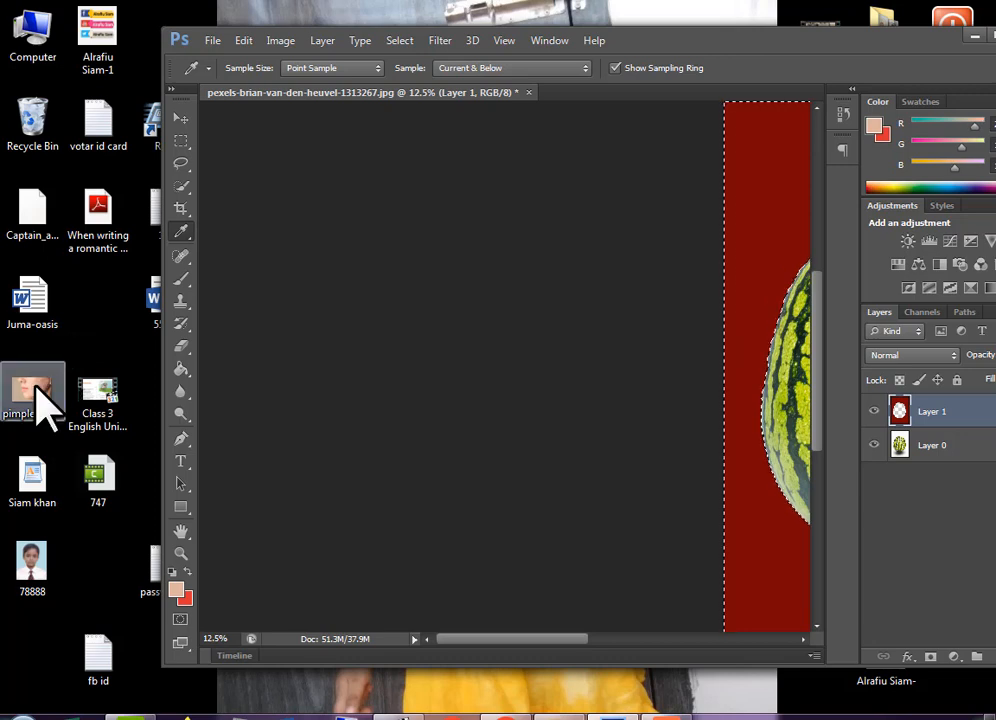
pyautogui.moveTo(862, 40); pyautogui.dragTo(751, 49)
pyautogui.click(887, 44)
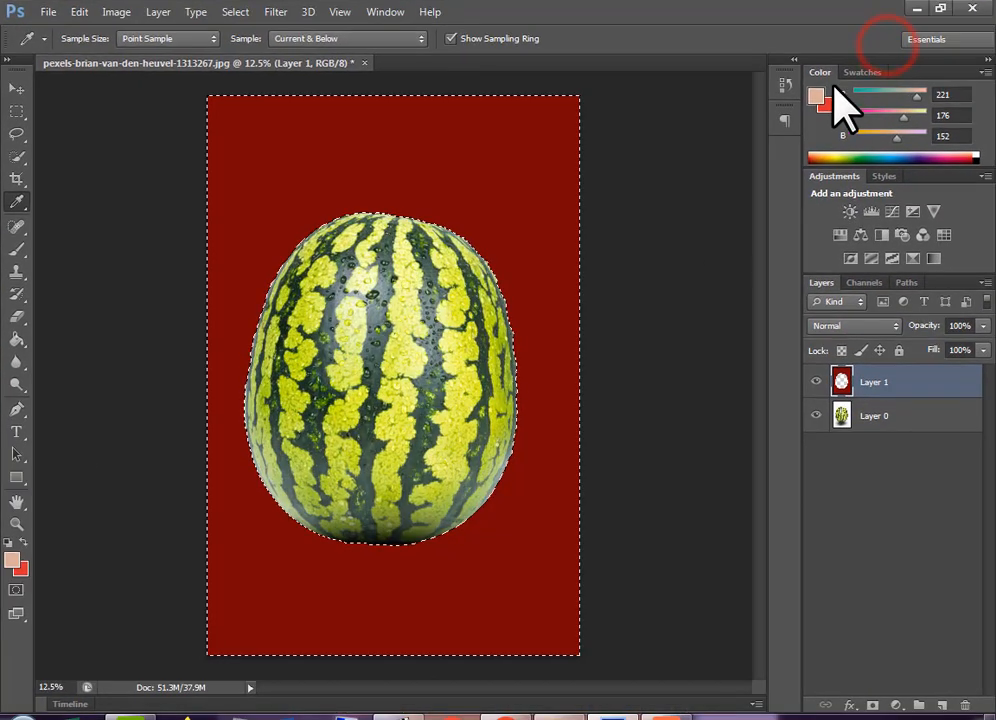
pyautogui.click(14, 337)
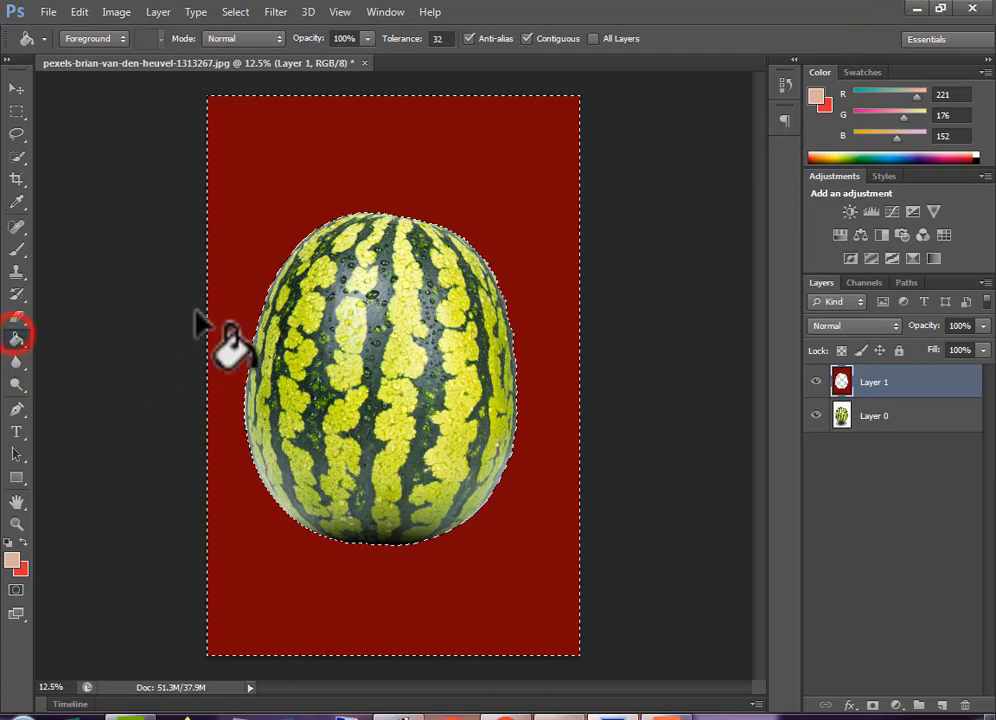
pyautogui.click(235, 218)
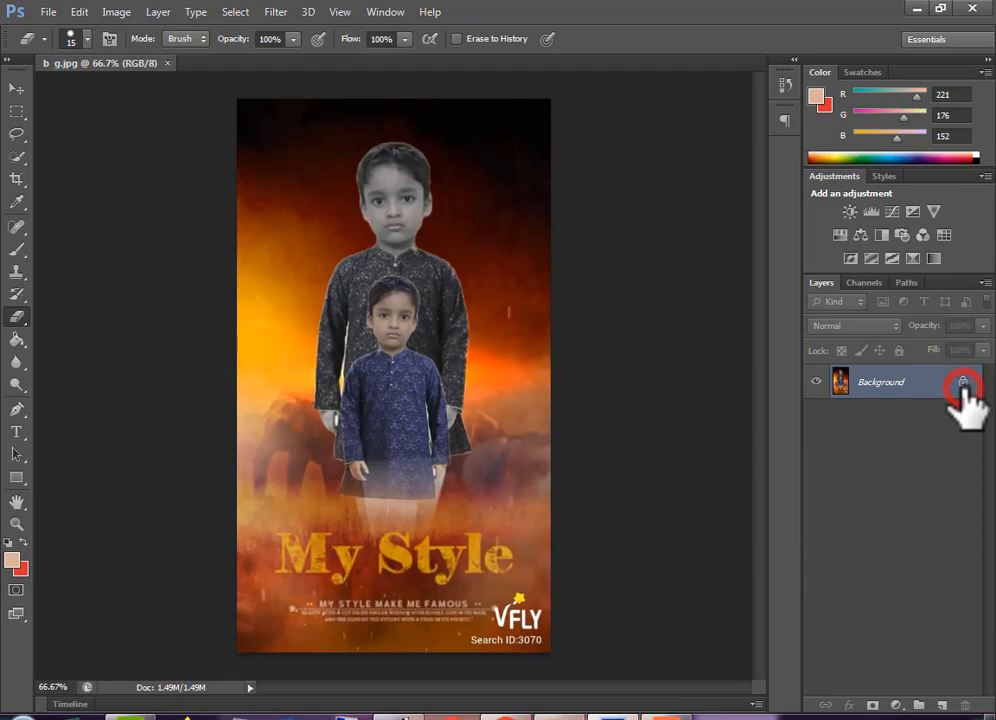
# Convert the Background of b g.jpg into a normal layer named Layer 0 and open a second window of the document.
pyautogui.doubleClick(962, 387)
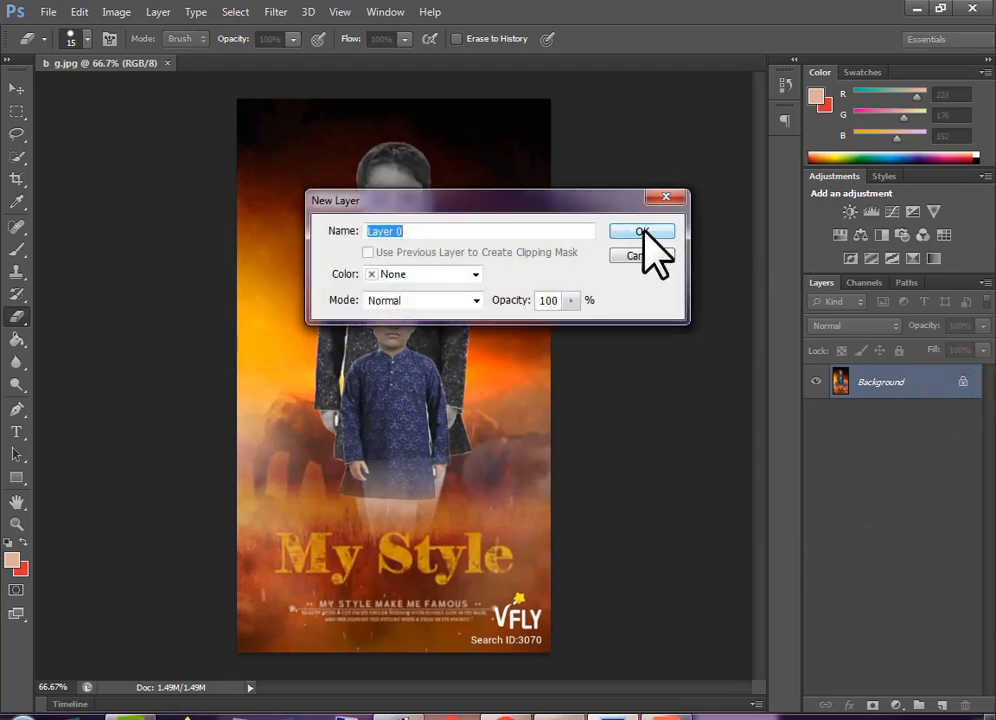
pyautogui.click(640, 231)
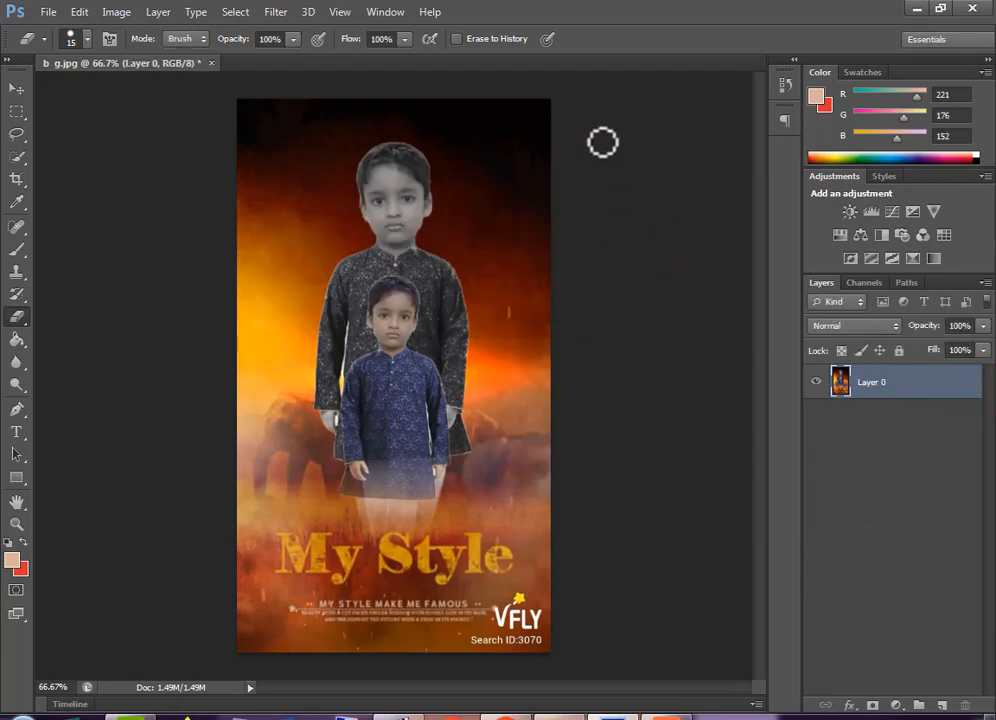
pyautogui.click(385, 12)
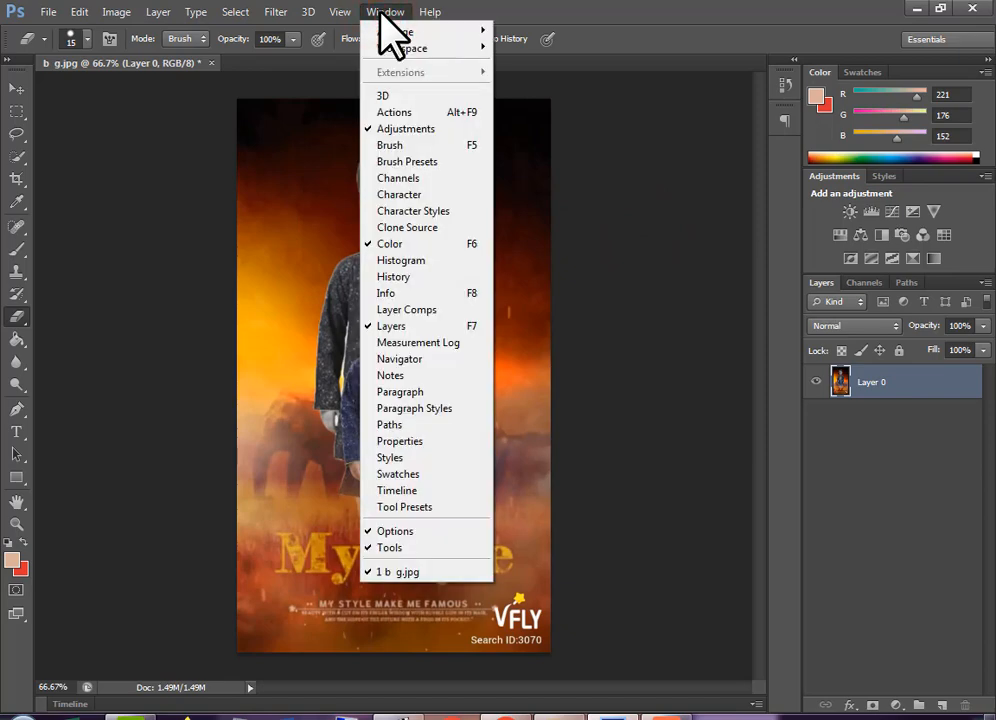
pyautogui.moveTo(400, 32)
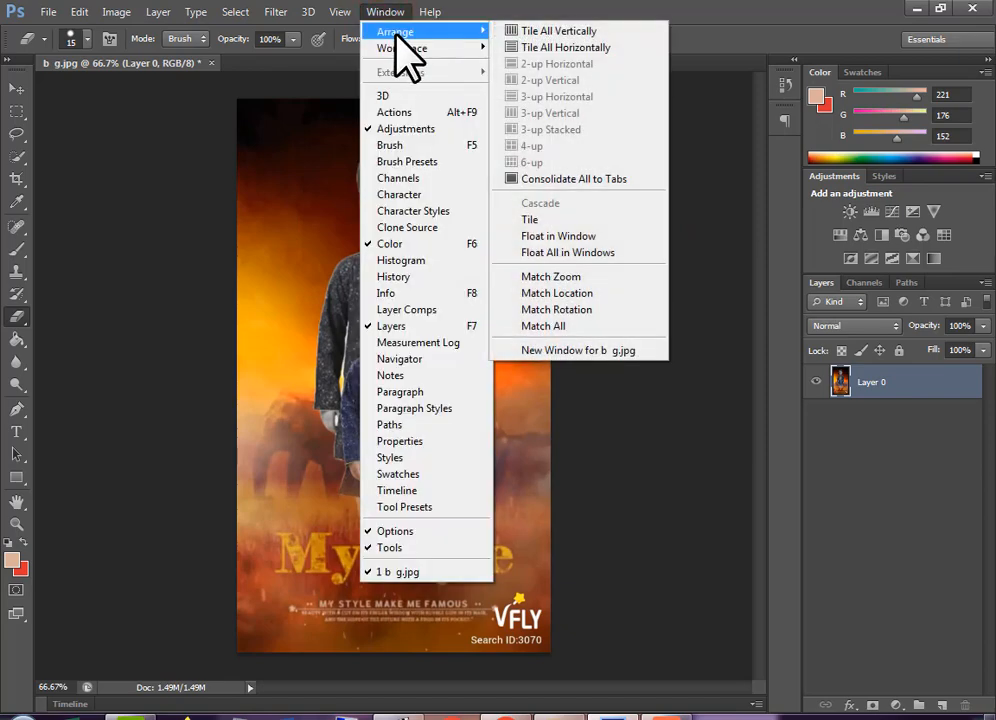
pyautogui.click(578, 352)
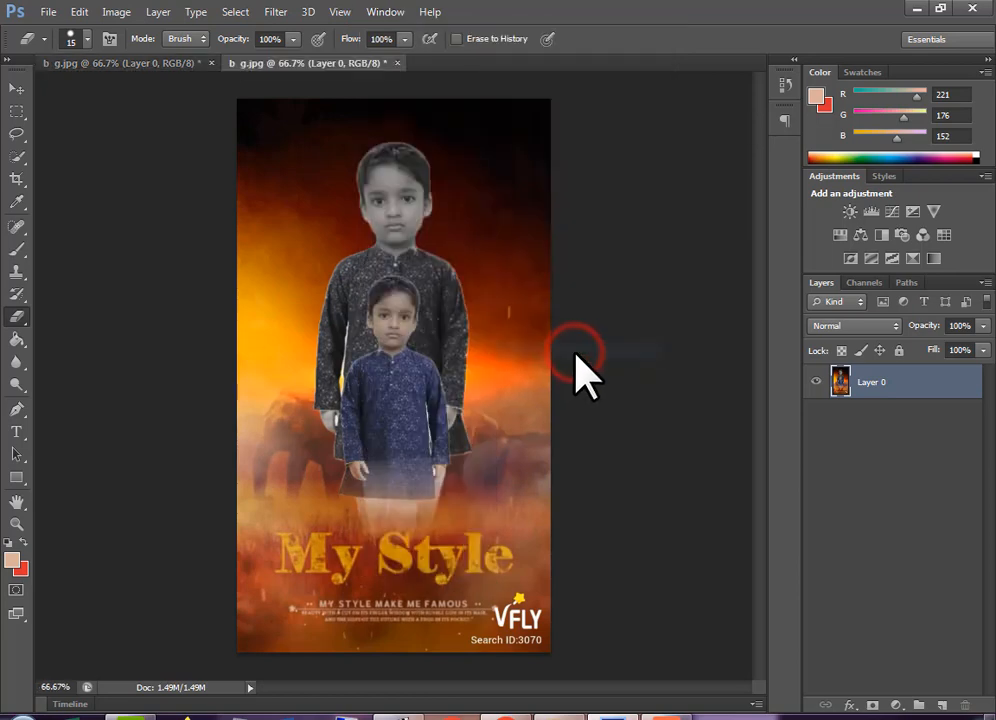
pyautogui.click(152, 63)
pyautogui.click(248, 63)
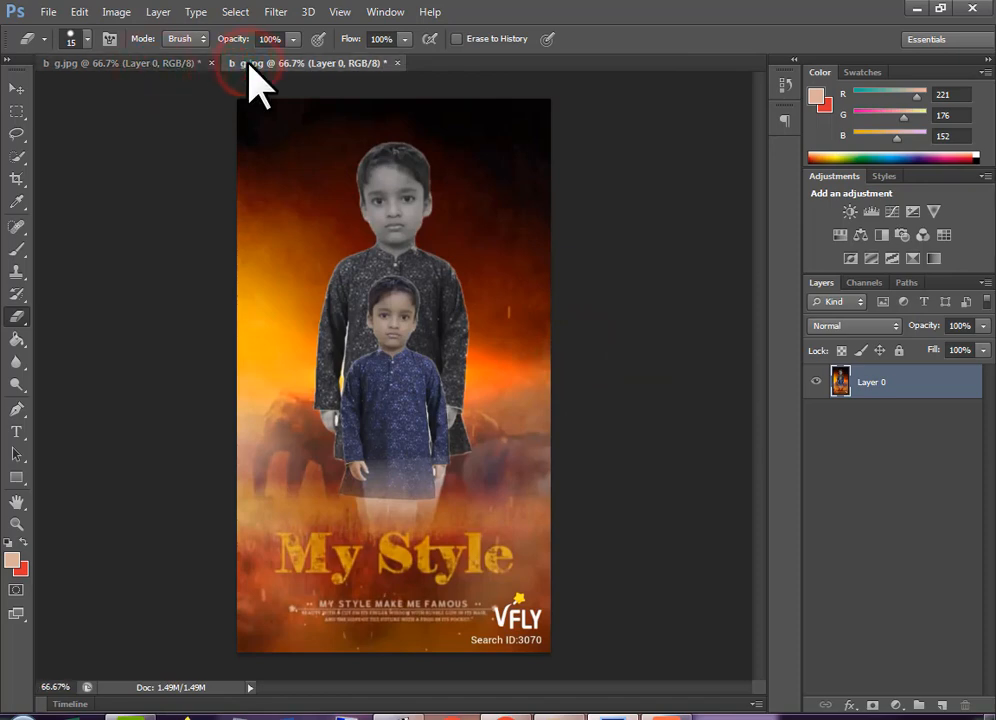
# Arrange the two b g.jpg windows as 2-up Vertical and undo the conversion of the Background layer.
pyautogui.click(377, 10)
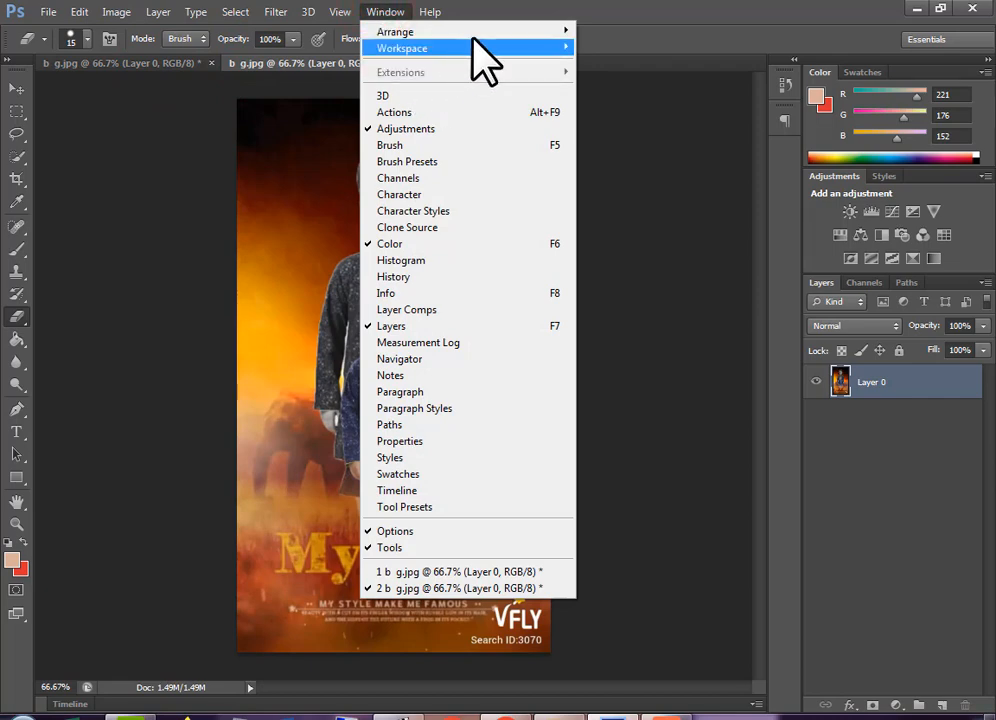
pyautogui.moveTo(489, 38)
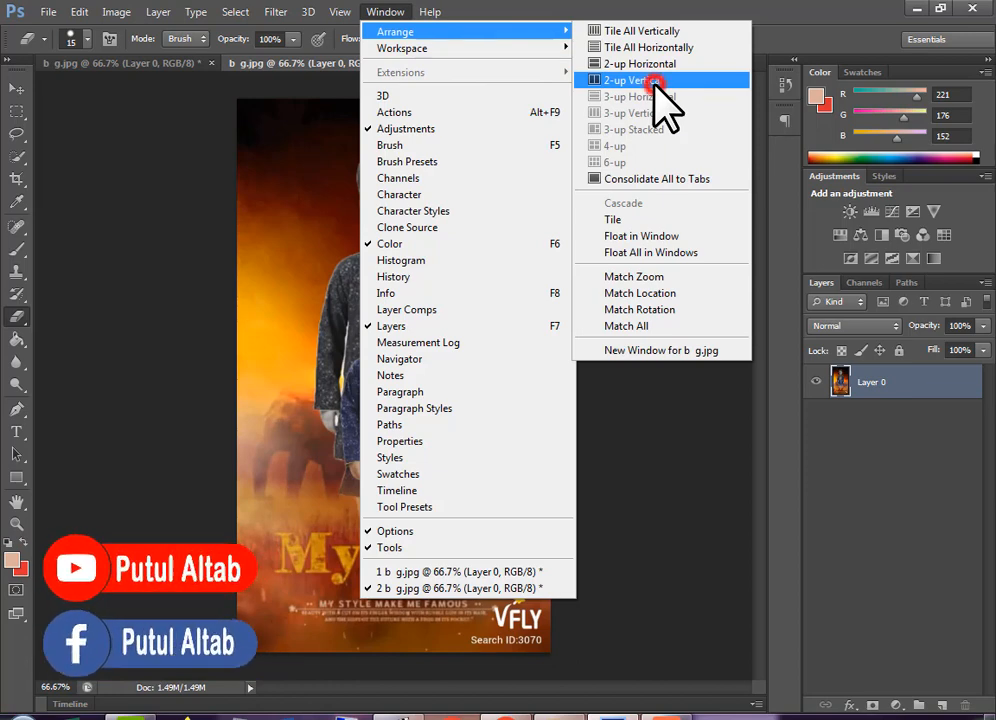
pyautogui.click(632, 80)
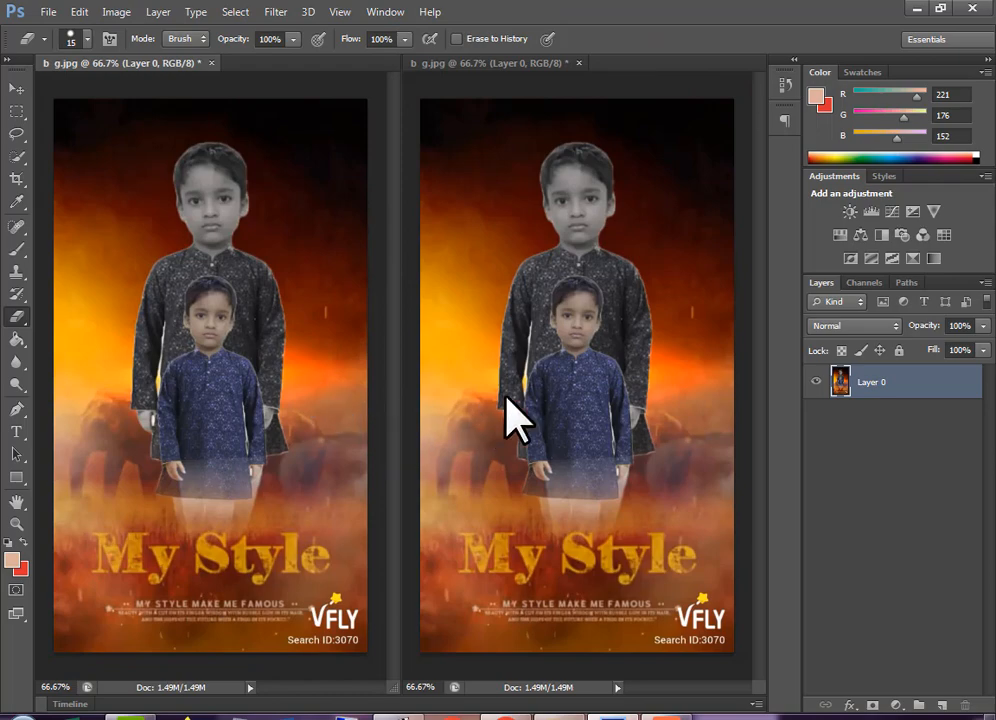
pyautogui.hotkey('ctrl', 'z')
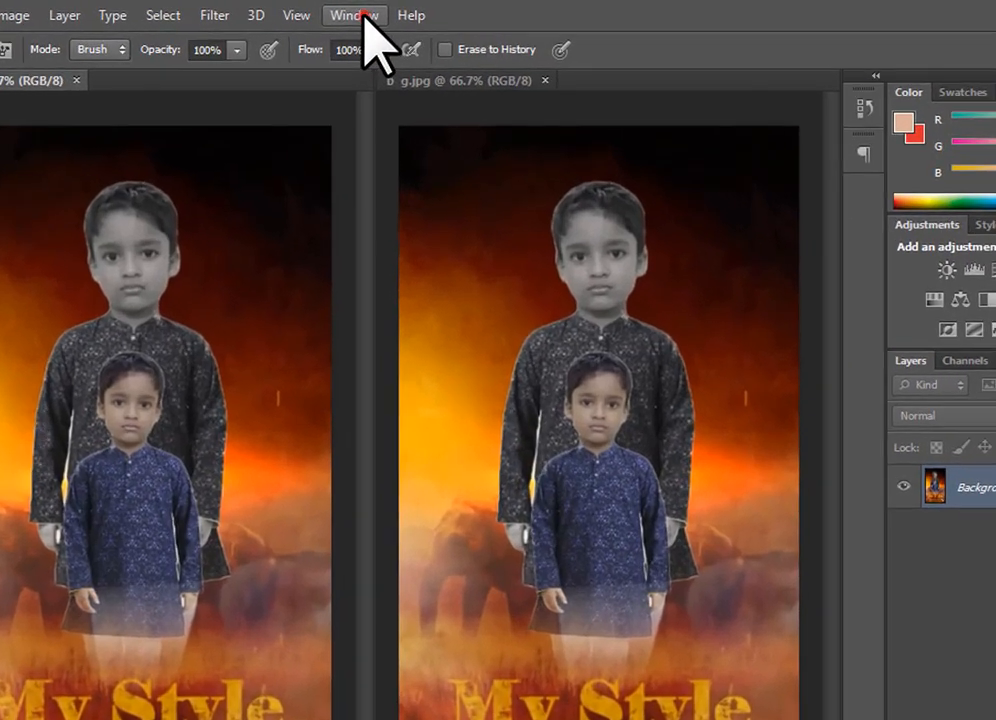
# Arrange the two b g.jpg windows as 2-up Horizontal.
pyautogui.click(388, 13)
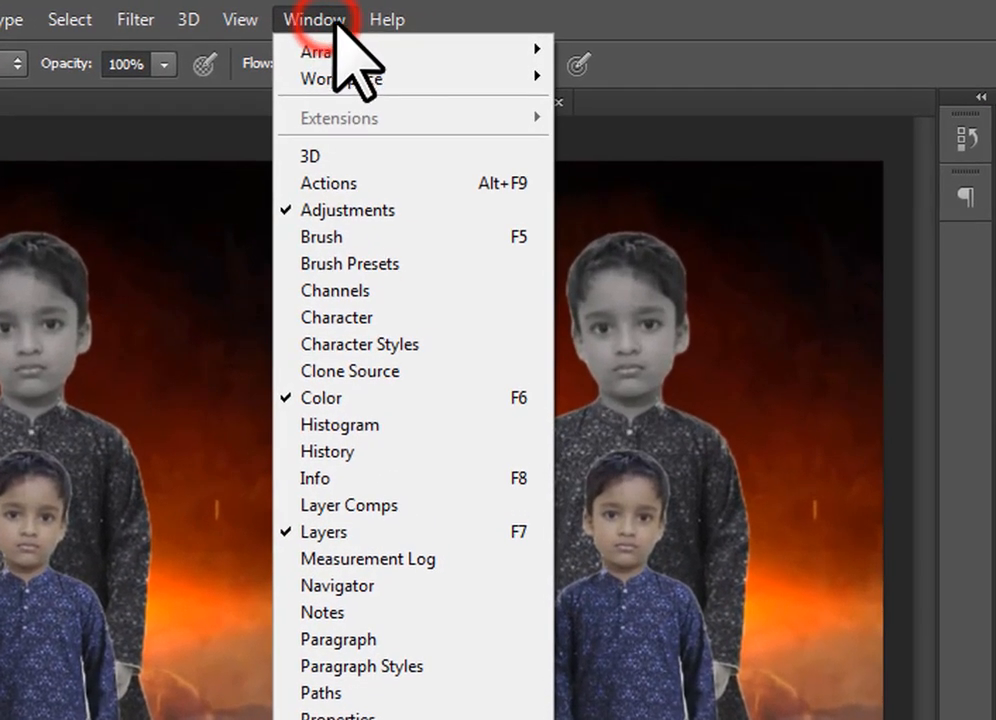
pyautogui.moveTo(497, 34)
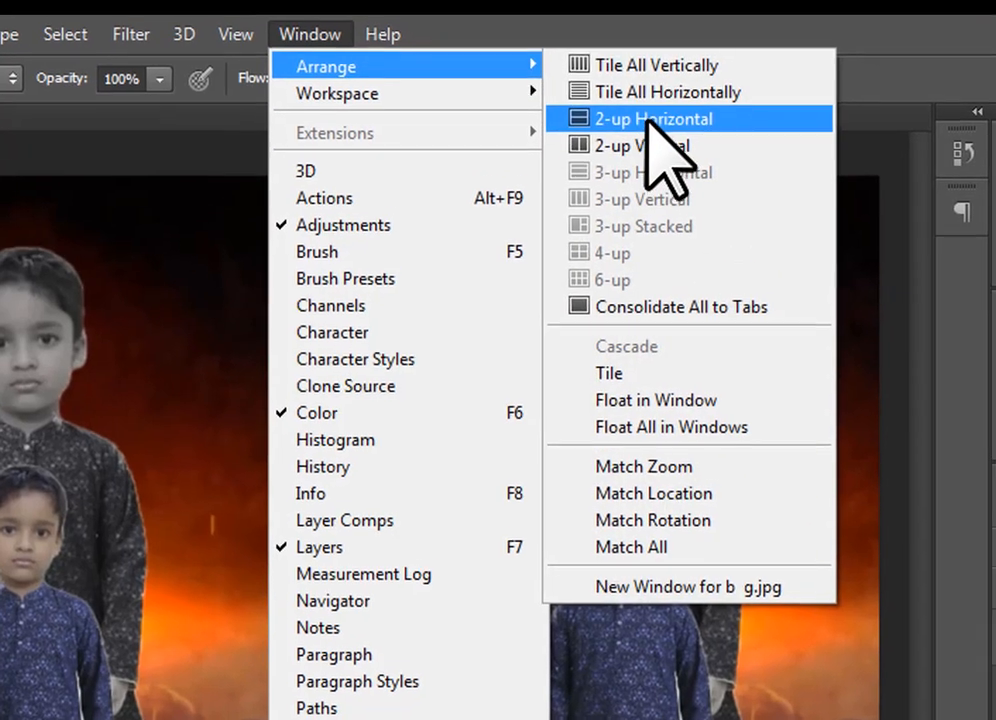
pyautogui.click(647, 104)
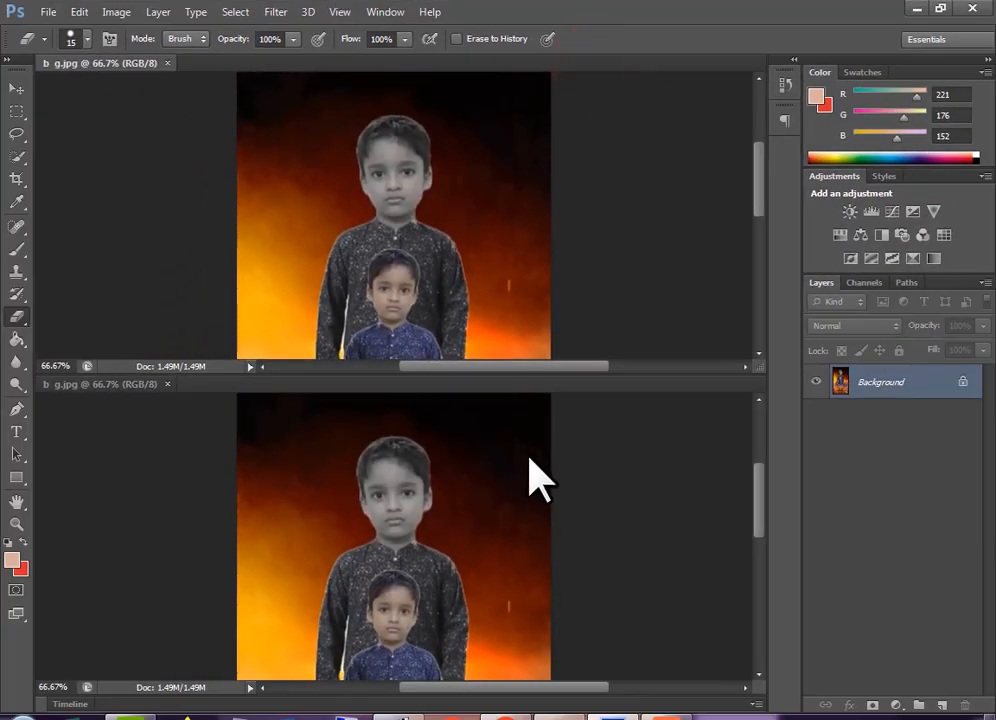
pyautogui.scroll(-3, 553, 572)
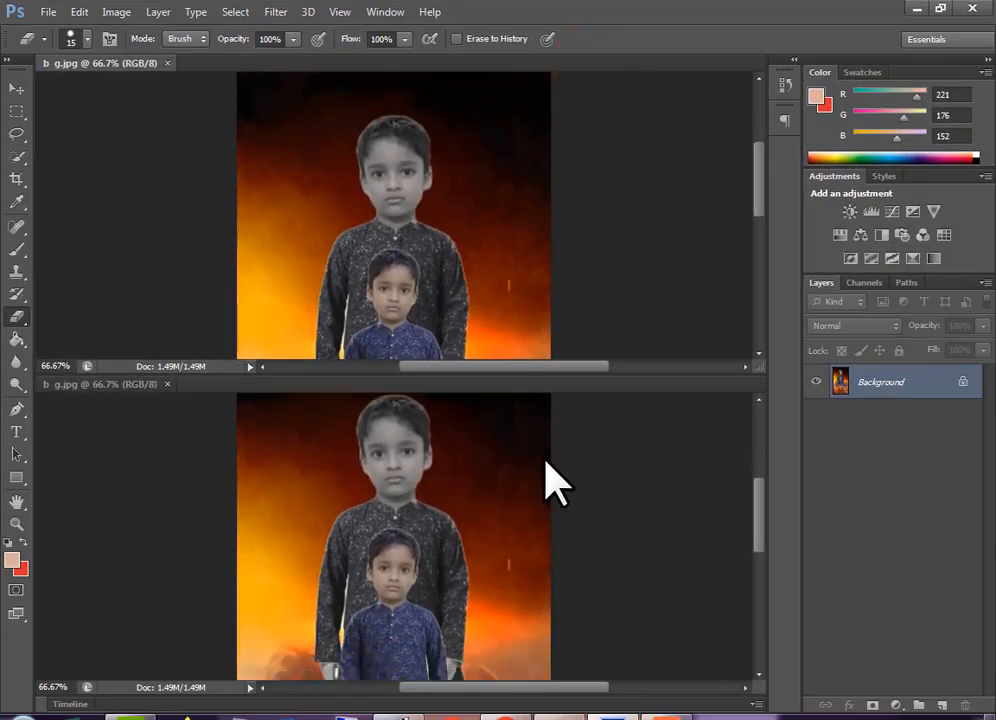
pyautogui.scroll(3, 553, 572)
pyautogui.scroll(-3, 553, 572)
pyautogui.scroll(4, 553, 572)
pyautogui.scroll(-2, 590, 260)
pyautogui.scroll(2, 602, 260)
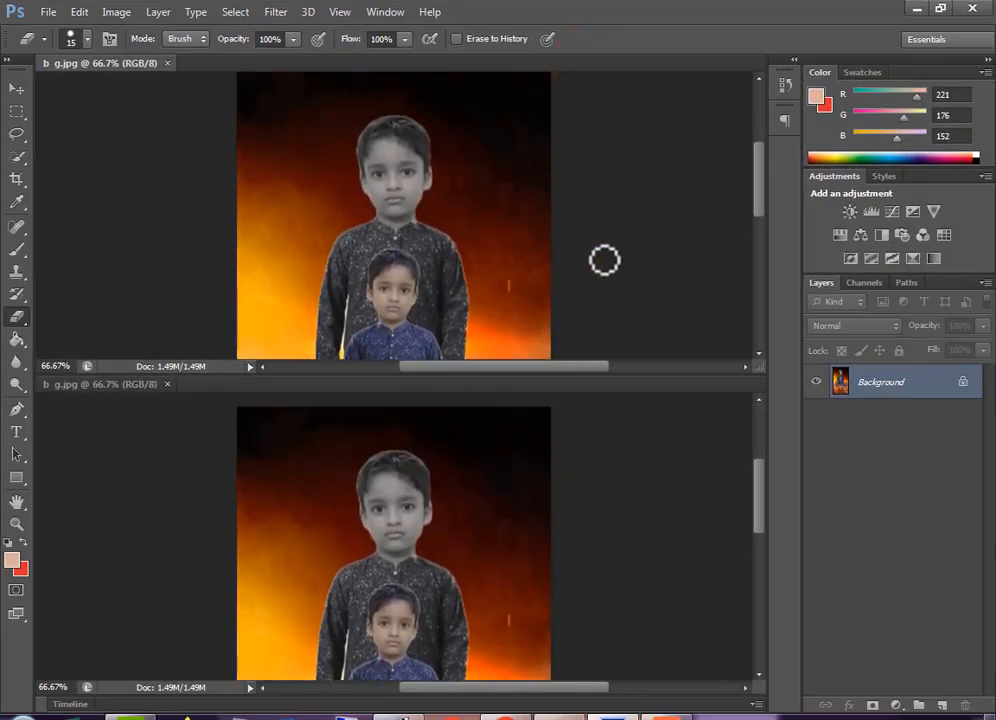
# Arrange the two b g.jpg windows side by side as 2-up Vertical.
pyautogui.click(390, 13)
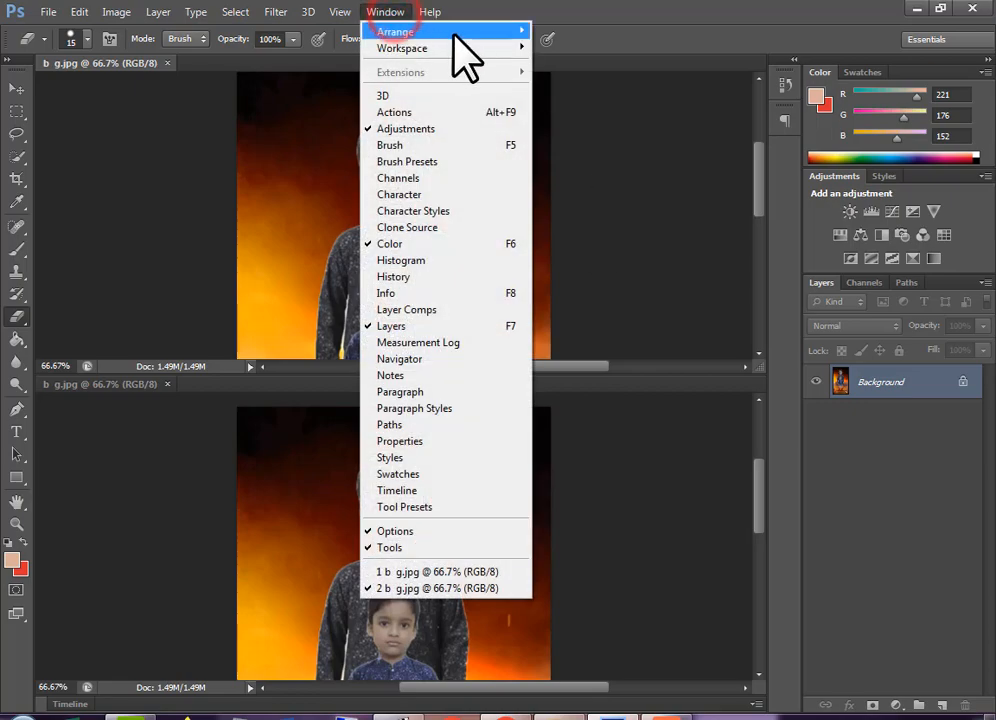
pyautogui.moveTo(455, 32)
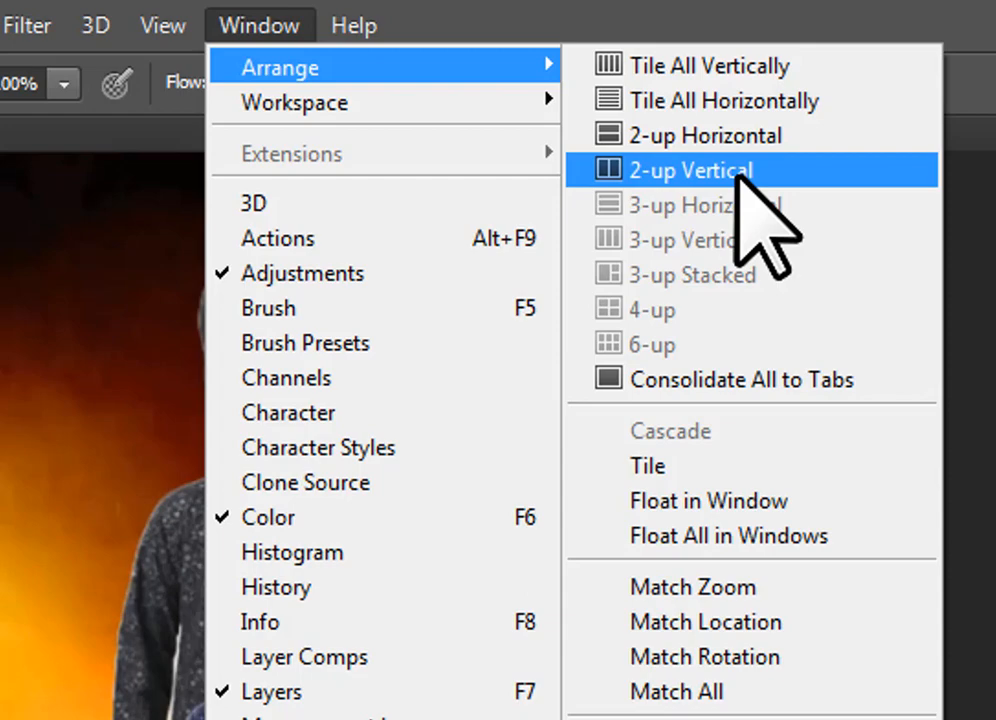
pyautogui.click(738, 172)
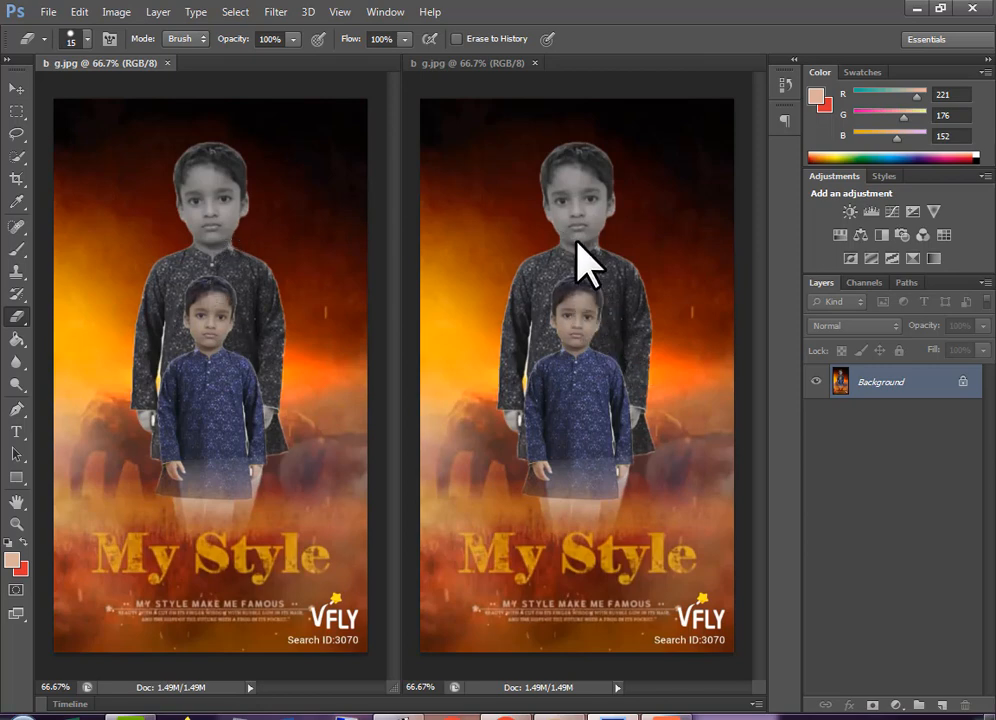
# Magnify one b g.jpg window to 300% and erase three dots and freehand strokes on the front boy's blue shirt with the 15 px Eraser.
pyautogui.click(190, 336)
pyautogui.click(222, 407)
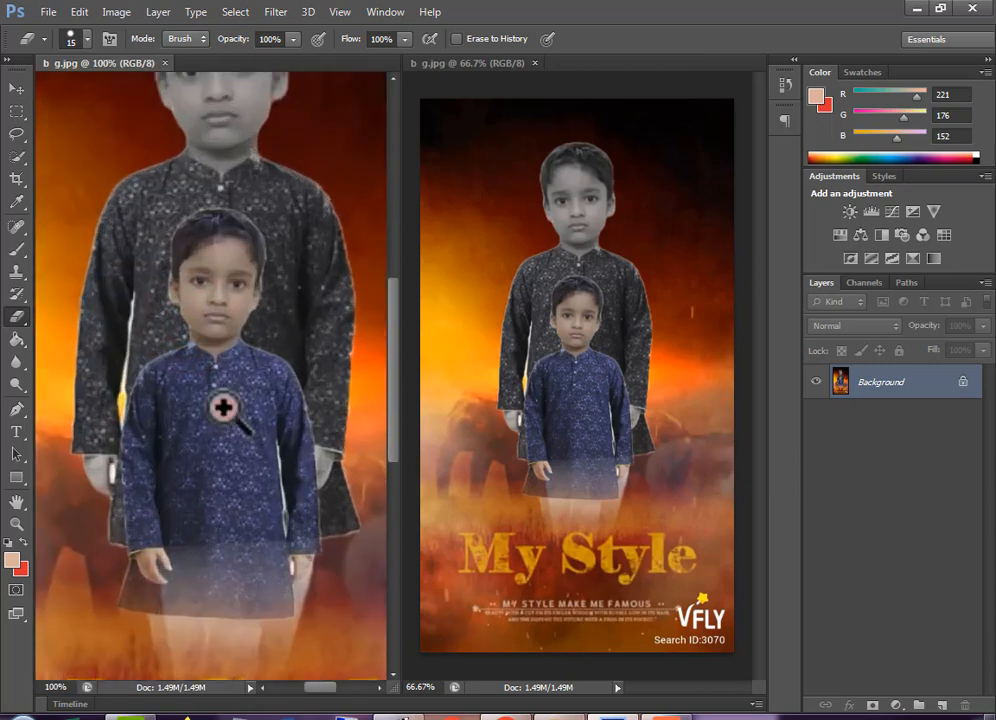
pyautogui.click(225, 407)
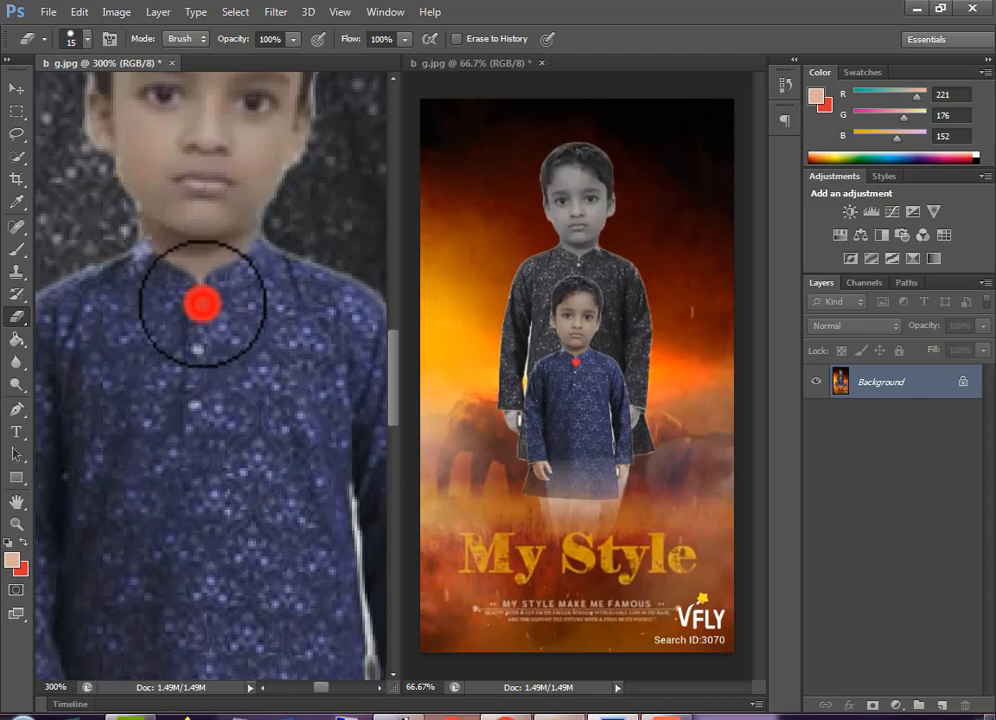
pyautogui.click(202, 356)
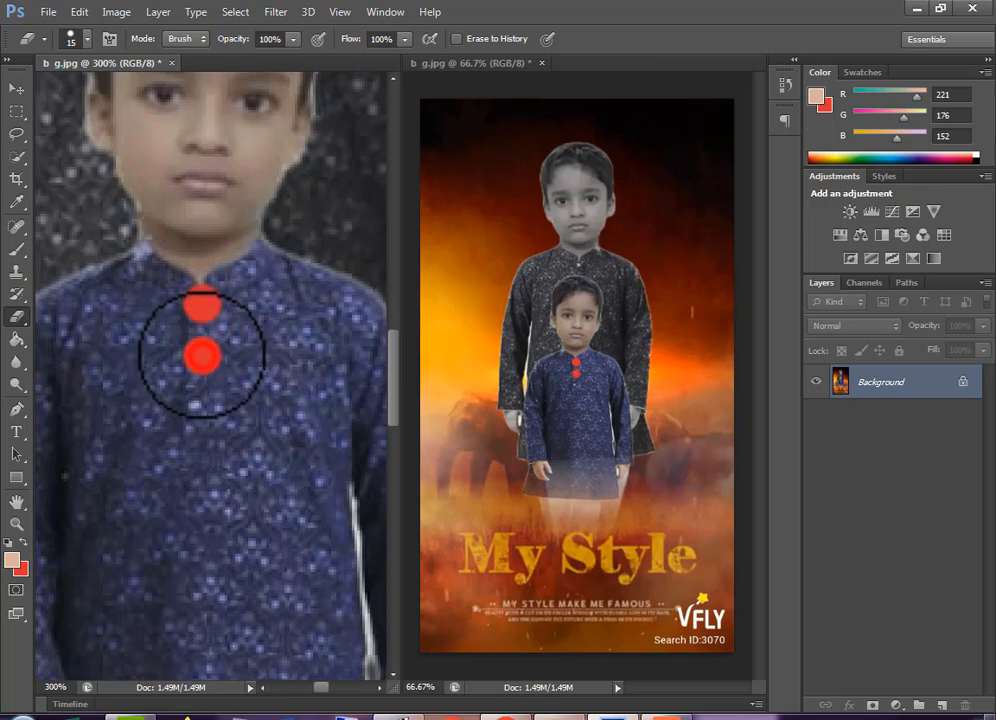
pyautogui.click(194, 408)
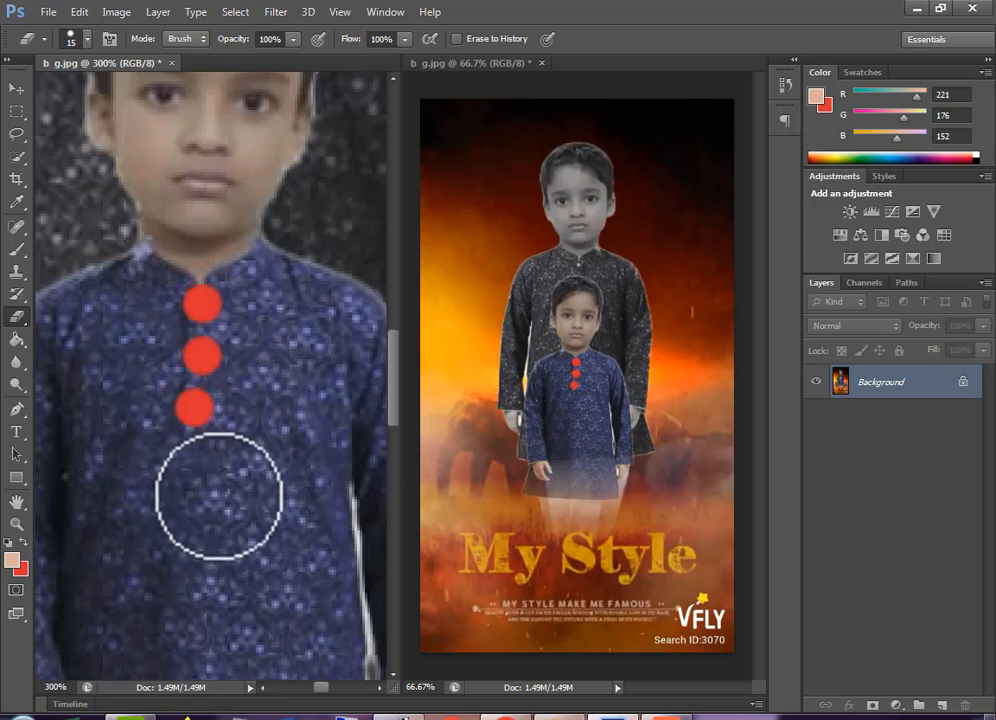
pyautogui.moveTo(304, 316)
pyautogui.mouseDown()
pyautogui.moveTo(300, 406)
pyautogui.moveTo(261, 471)
pyautogui.moveTo(198, 518)
pyautogui.moveTo(126, 448)
pyautogui.moveTo(148, 336)
pyautogui.moveTo(181, 405)
pyautogui.moveTo(258, 489)
pyautogui.moveTo(242, 524)
pyautogui.moveTo(204, 518)
pyautogui.moveTo(281, 375)
pyautogui.mouseUp()
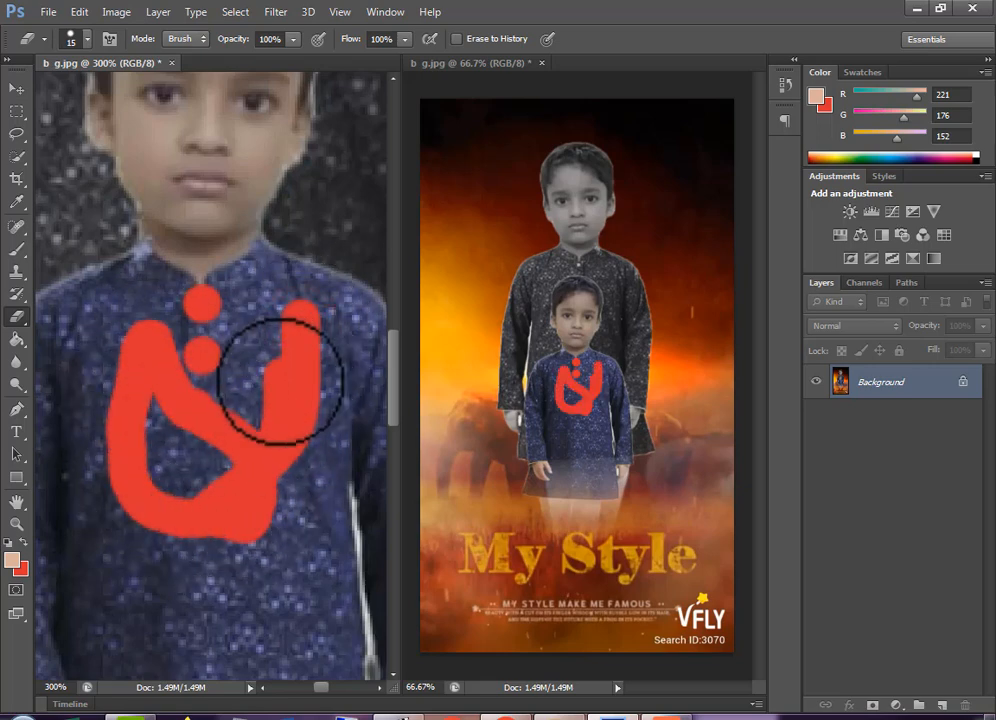
pyautogui.keyDown('ctrl'); pyautogui.click(171, 273); pyautogui.keyUp('ctrl')
pyautogui.moveTo(145, 222)
pyautogui.mouseDown()
pyautogui.moveTo(229, 257)
pyautogui.moveTo(272, 240)
pyautogui.mouseUp()
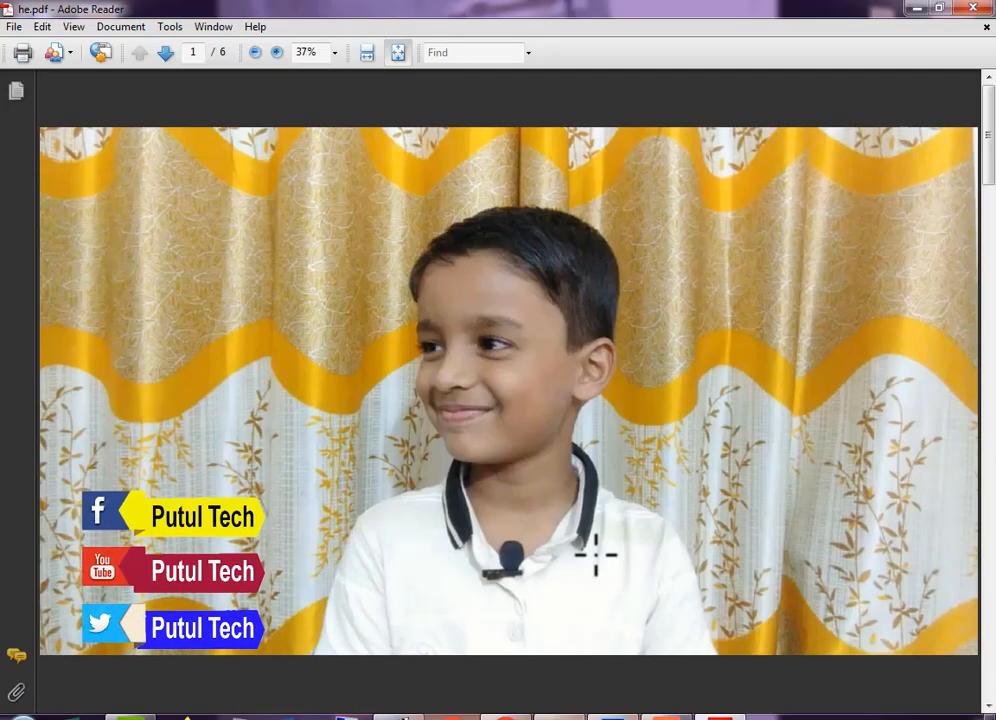
# Look through the first pages of he.pdf in Adobe Reader and close the document.
pyautogui.scroll(-2, 596, 555)
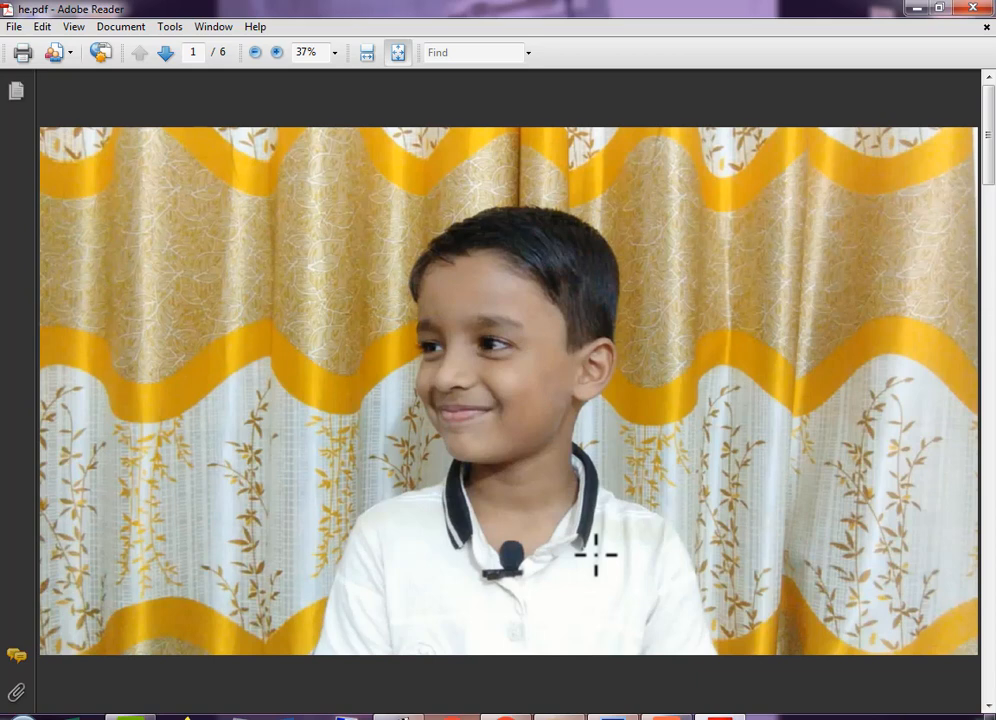
pyautogui.scroll(-3, 596, 553)
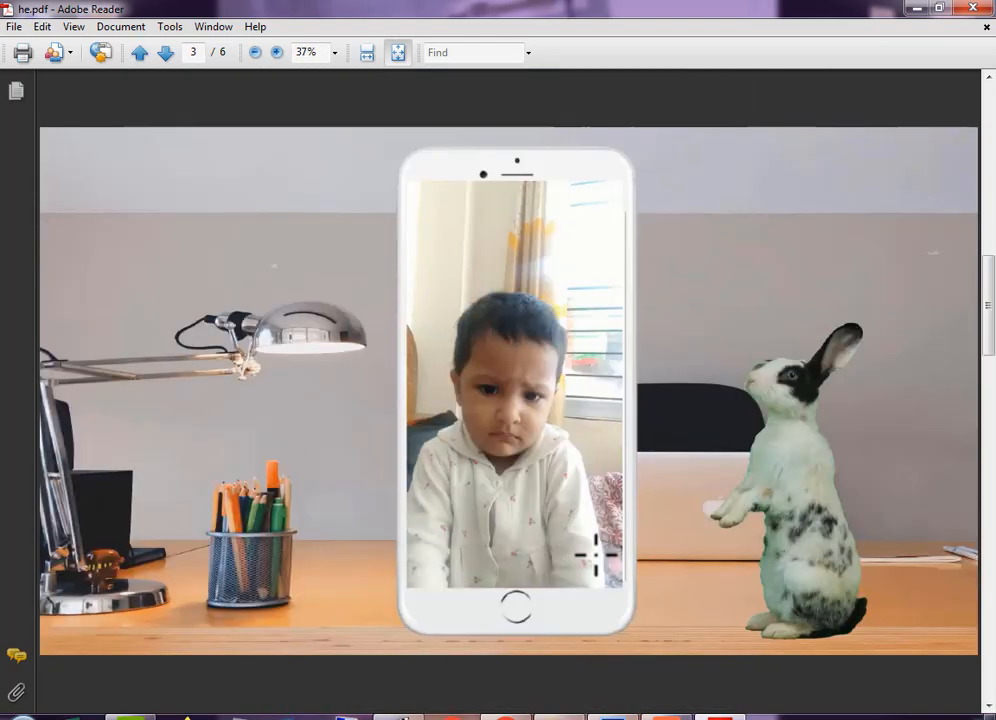
pyautogui.scroll(2, 596, 553)
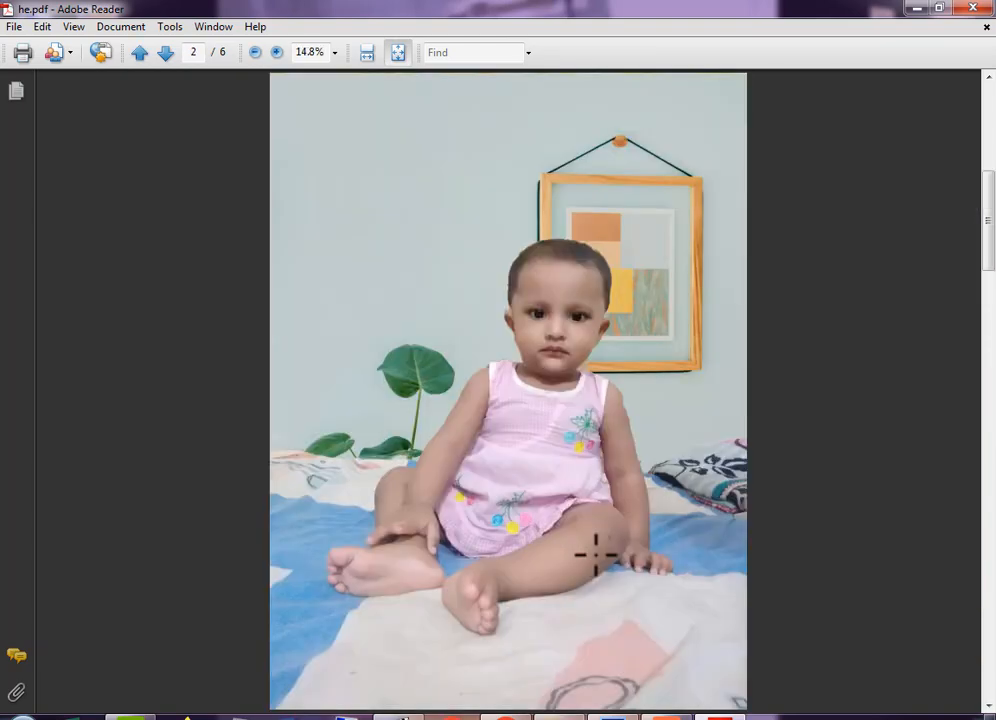
pyautogui.click(972, 9)
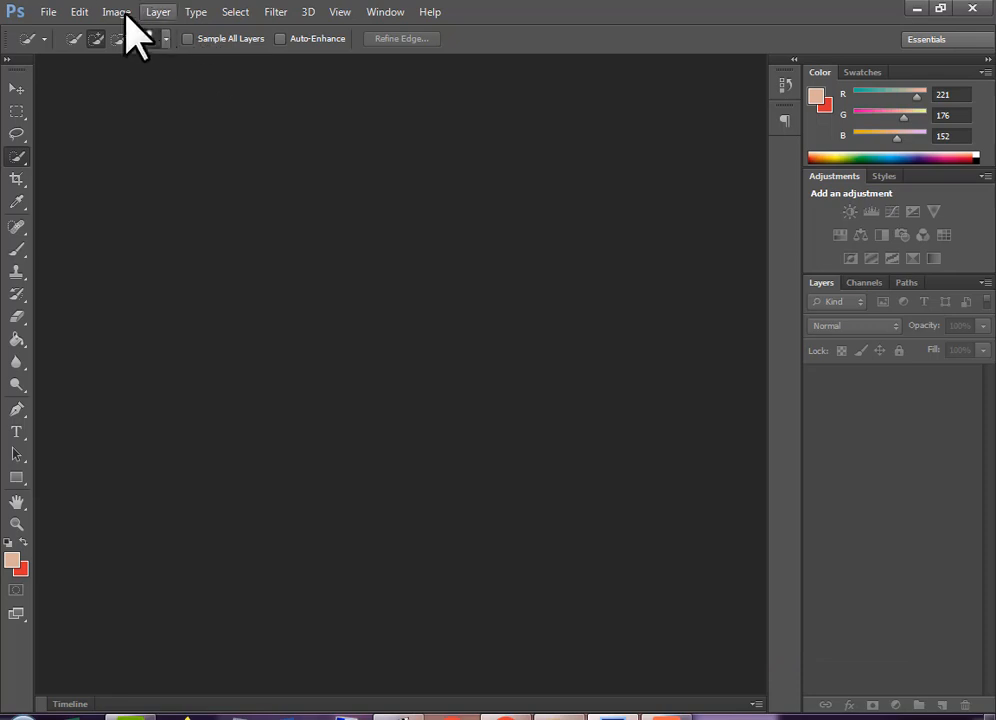
# Start a PDF Presentation and add the seven images from aa77 through siam-6544a in the mim a folder as source files.
pyautogui.click(48, 14)
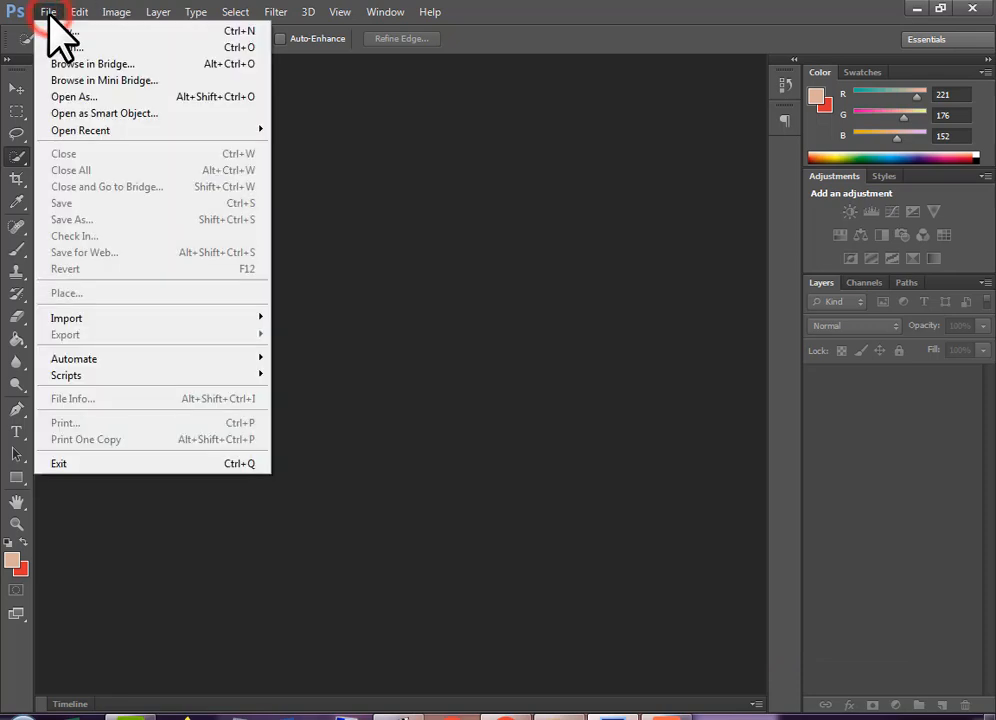
pyautogui.moveTo(102, 380)
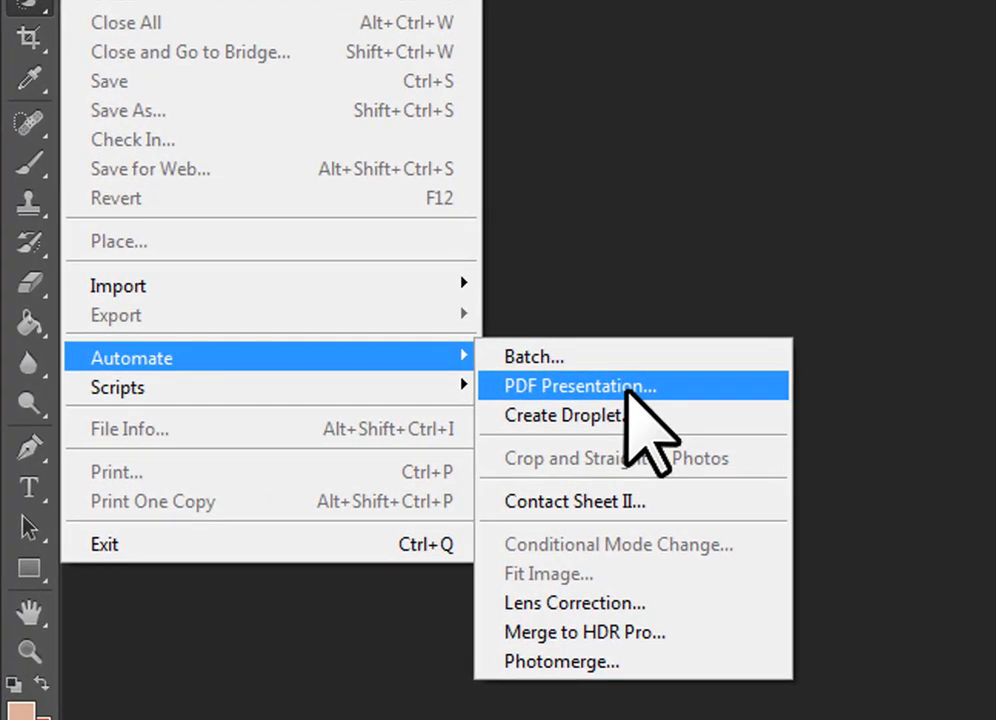
pyautogui.click(629, 386)
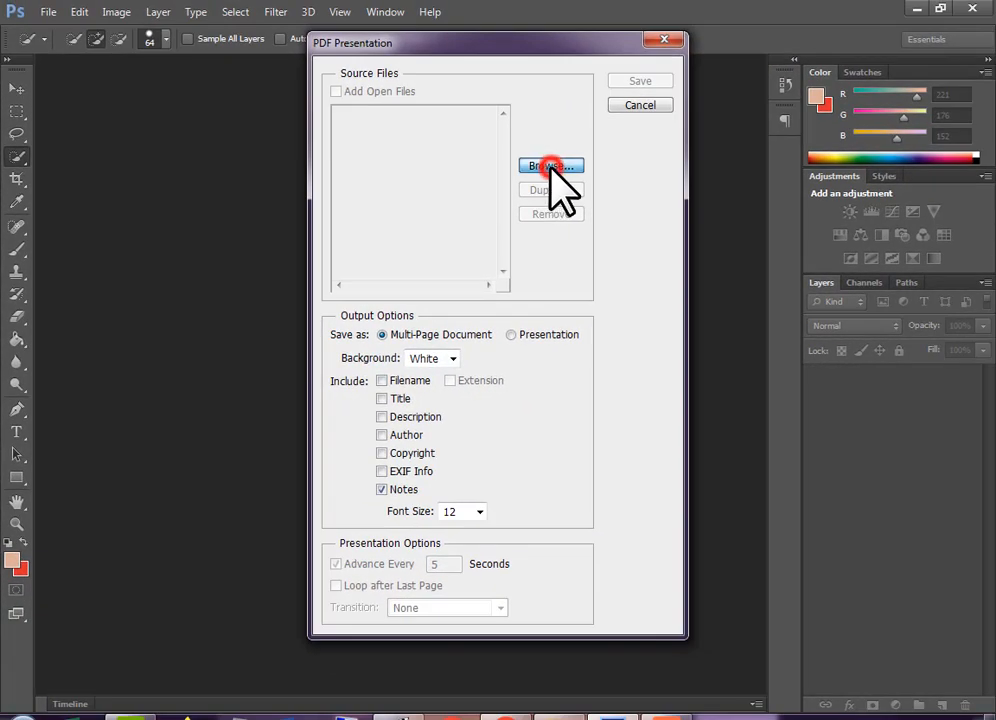
pyautogui.click(551, 166)
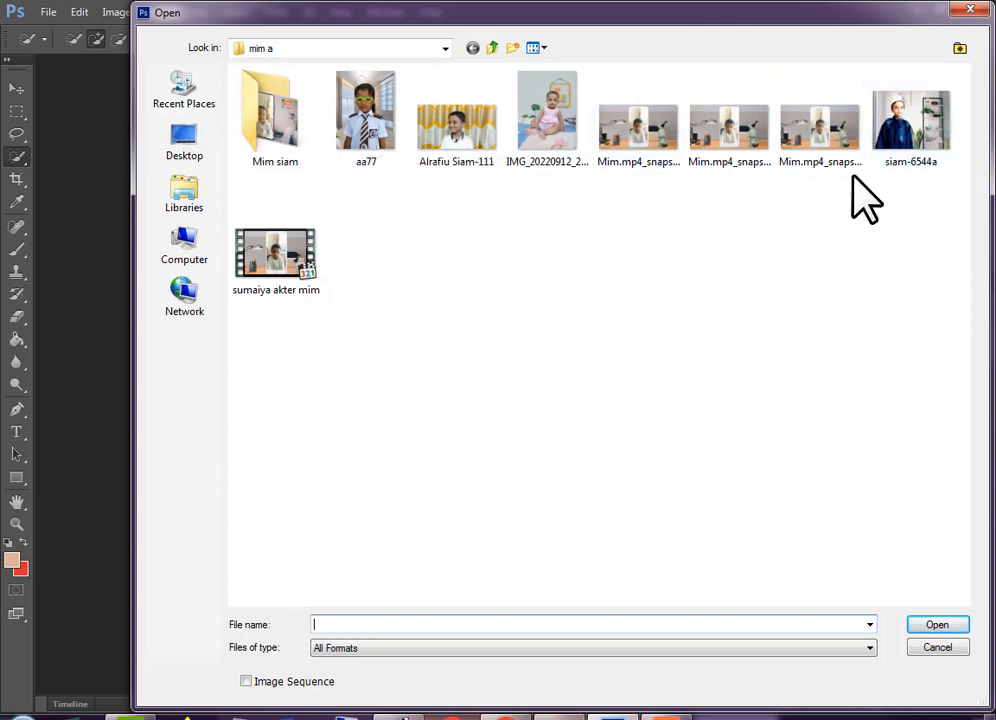
pyautogui.moveTo(962, 167); pyautogui.dragTo(362, 128)
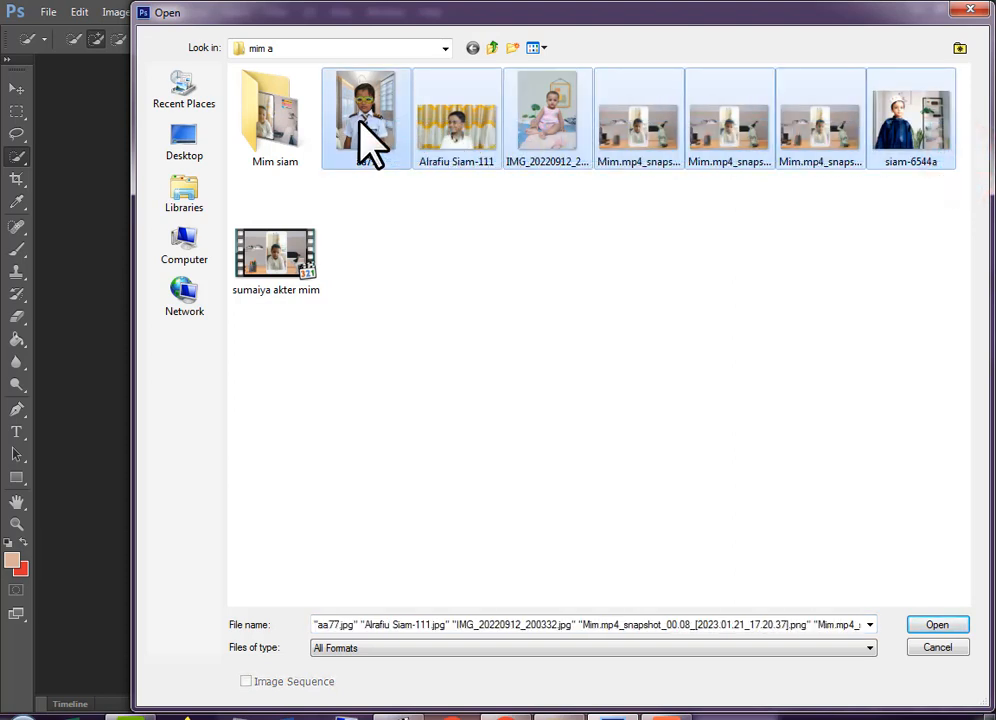
pyautogui.click(938, 626)
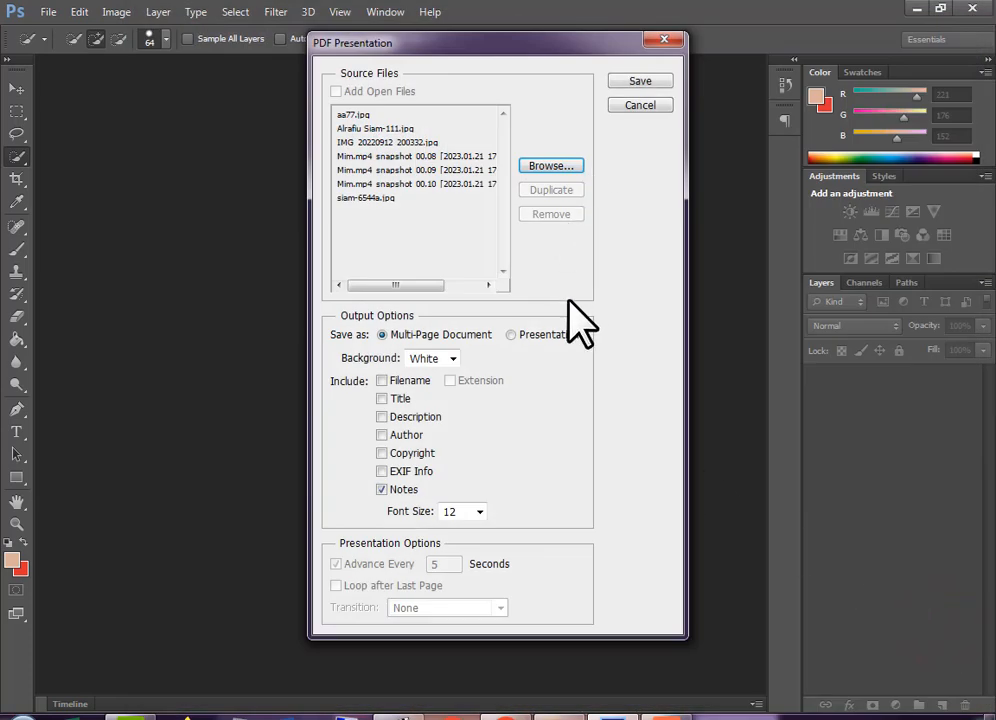
# Save the presentation to the Desktop as a multi-page PDF named siam, keeping the default PDF options.
pyautogui.click(636, 81)
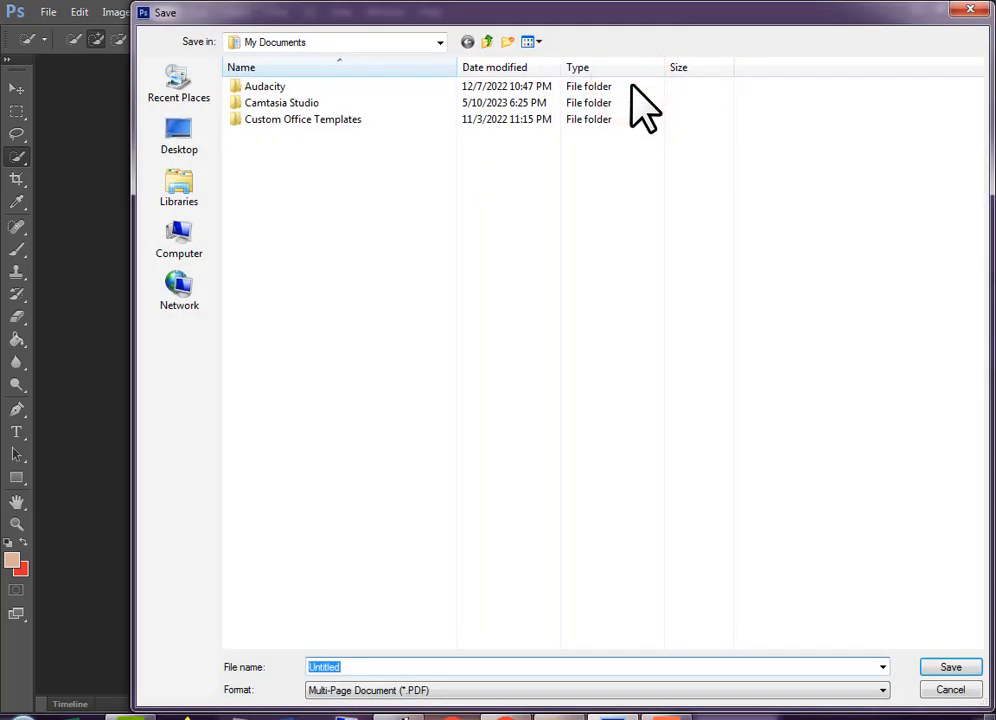
pyautogui.click(180, 155)
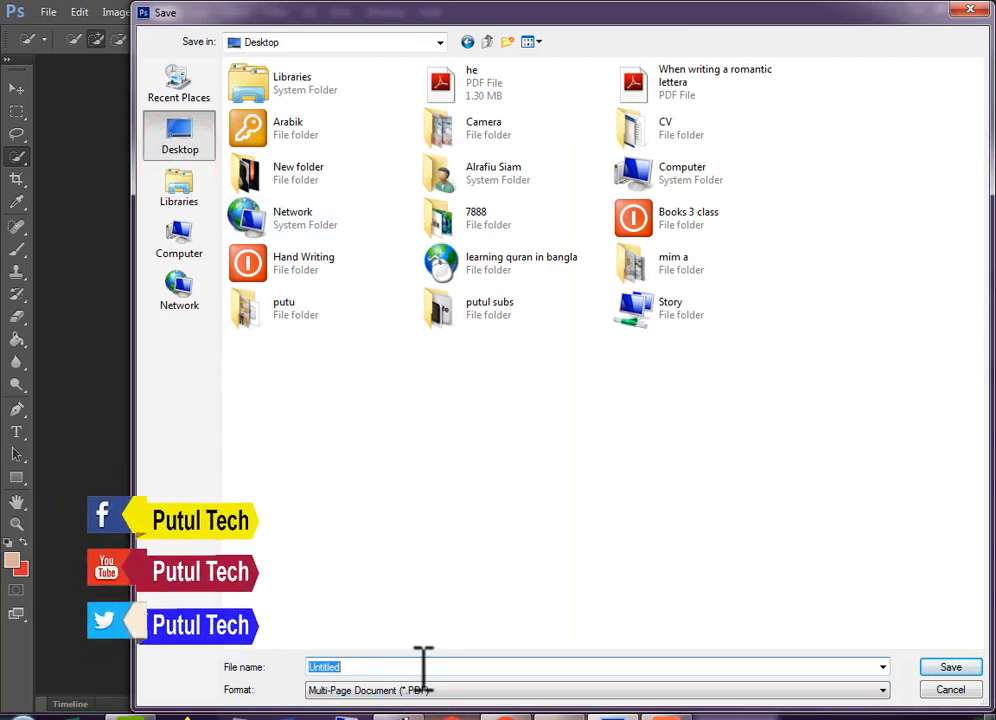
pyautogui.write('siam')
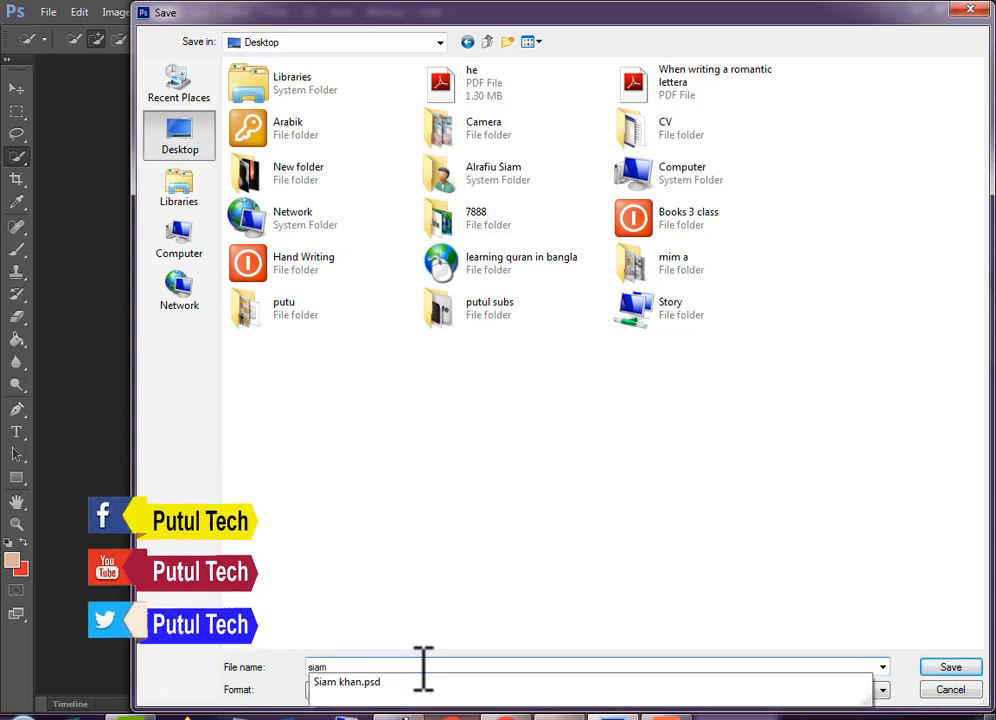
pyautogui.click(950, 668)
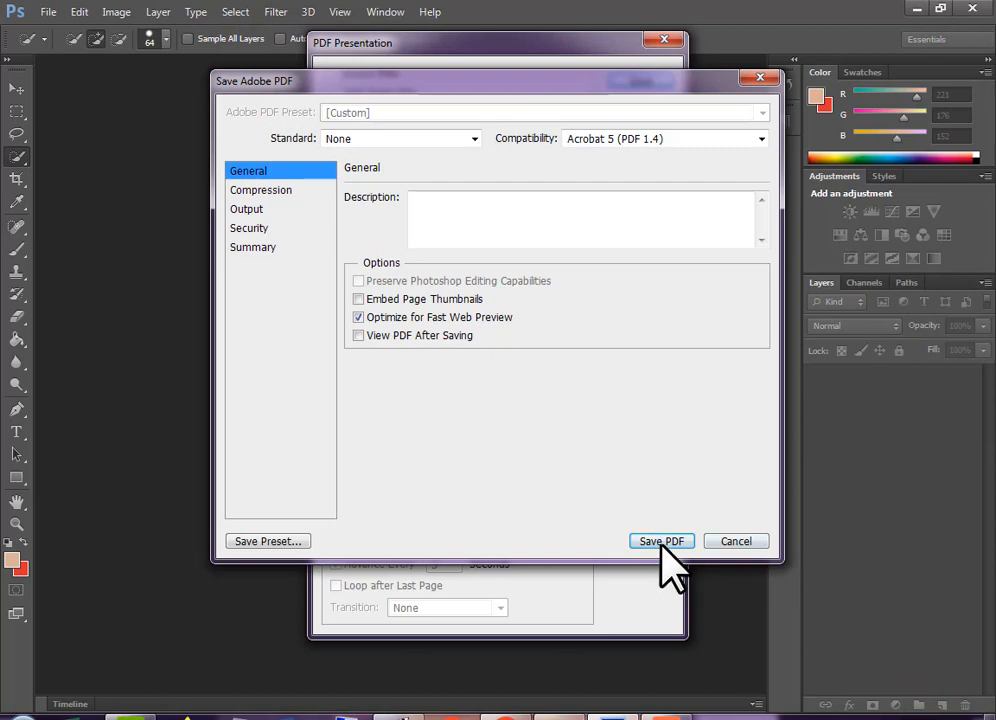
pyautogui.click(661, 541)
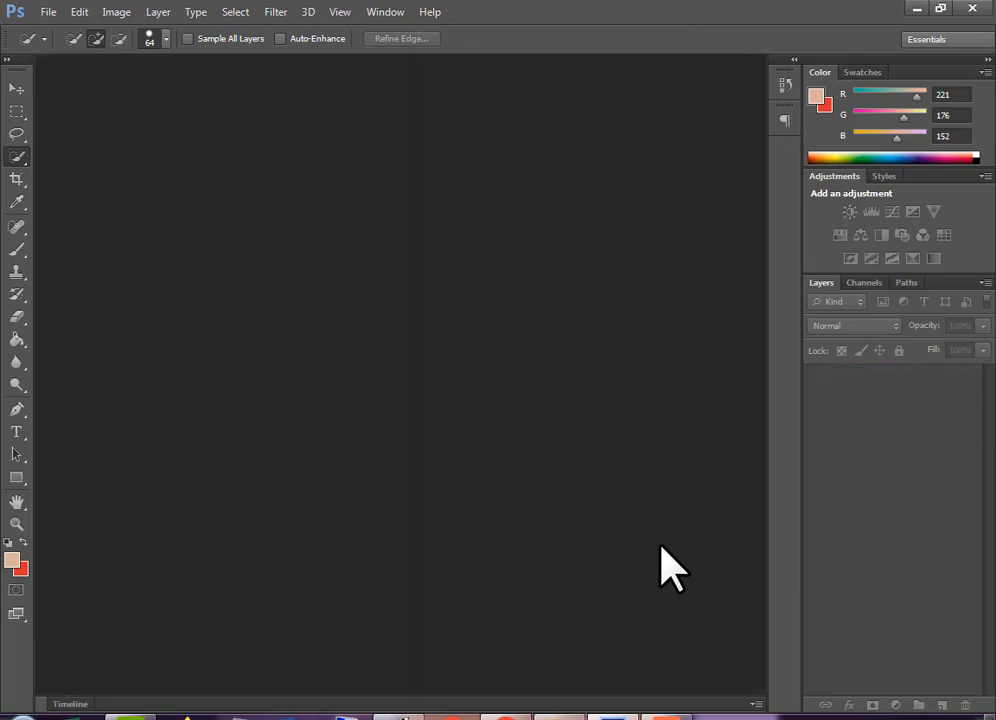
# Open siam.pdf from the desktop in Adobe Reader and view its first page at 75%, 125% and 100% zoom.
pyautogui.click(912, 10)
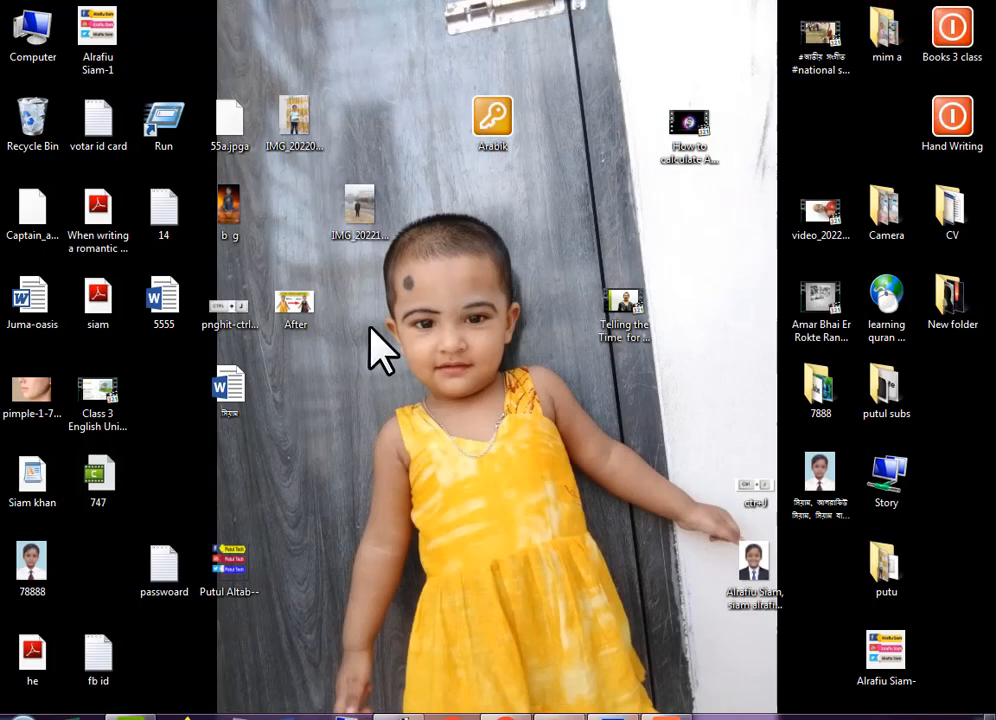
pyautogui.doubleClick(98, 300)
pyautogui.click(338, 52)
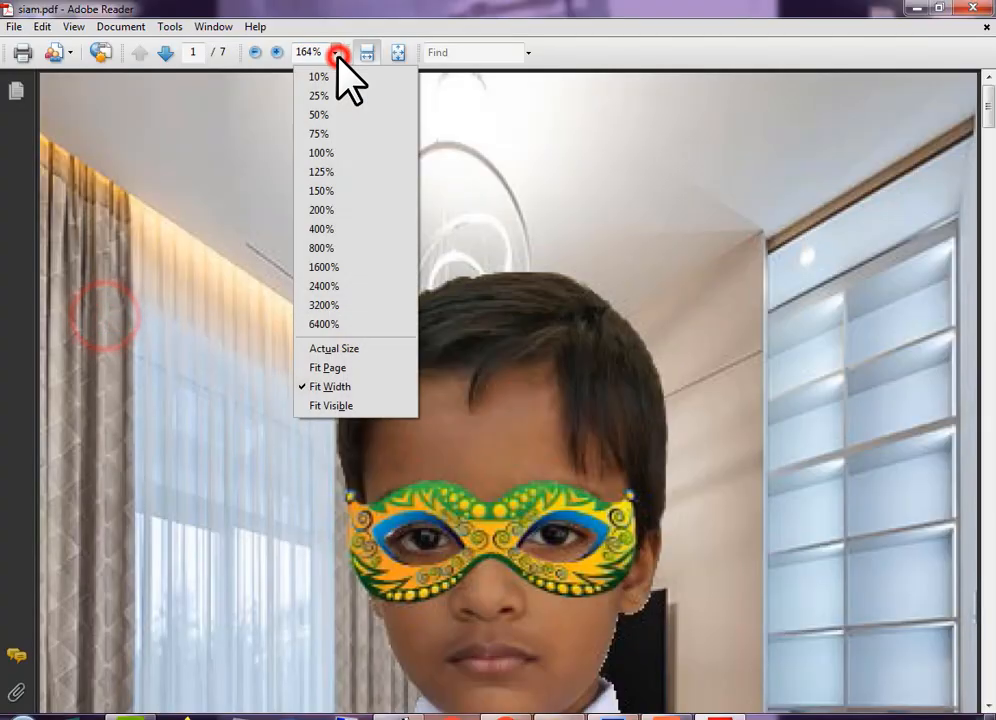
pyautogui.click(327, 135)
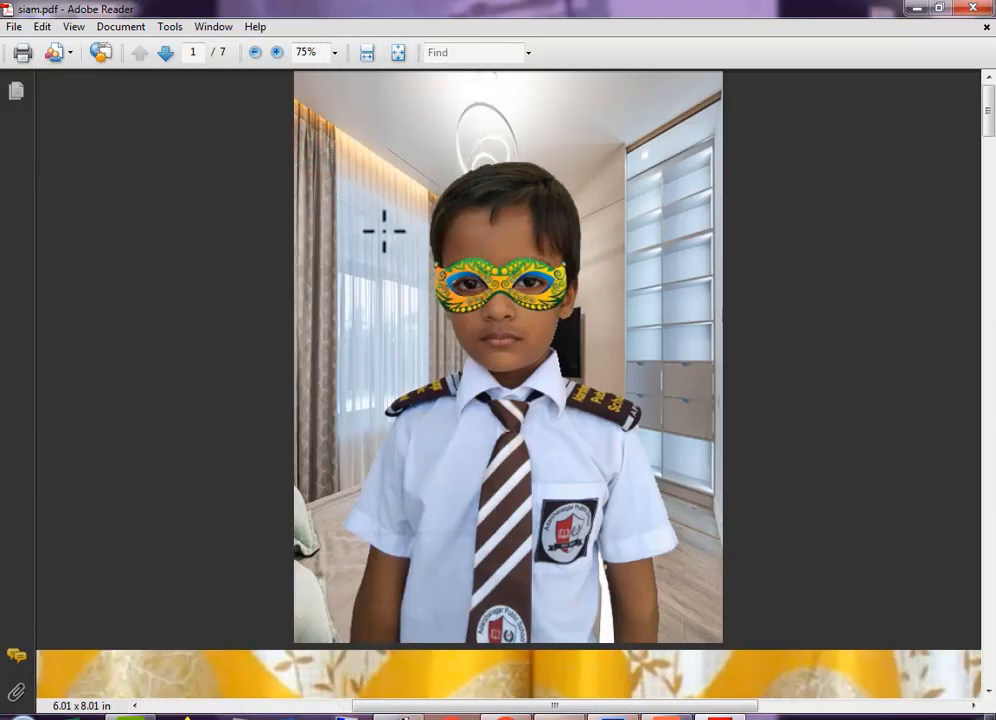
pyautogui.click(336, 52)
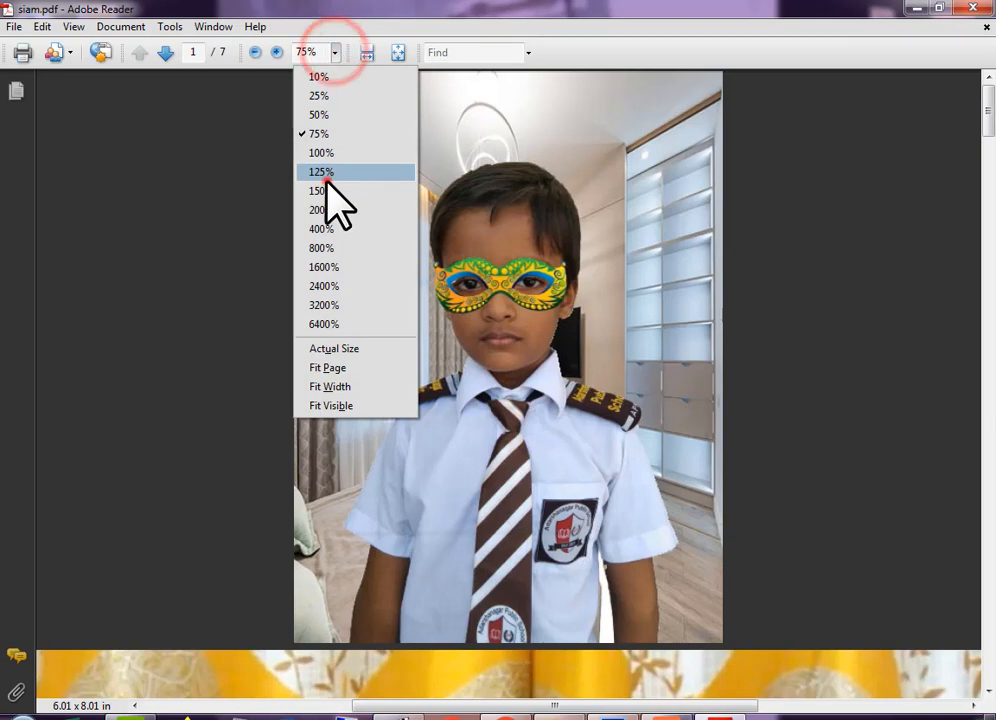
pyautogui.click(328, 180)
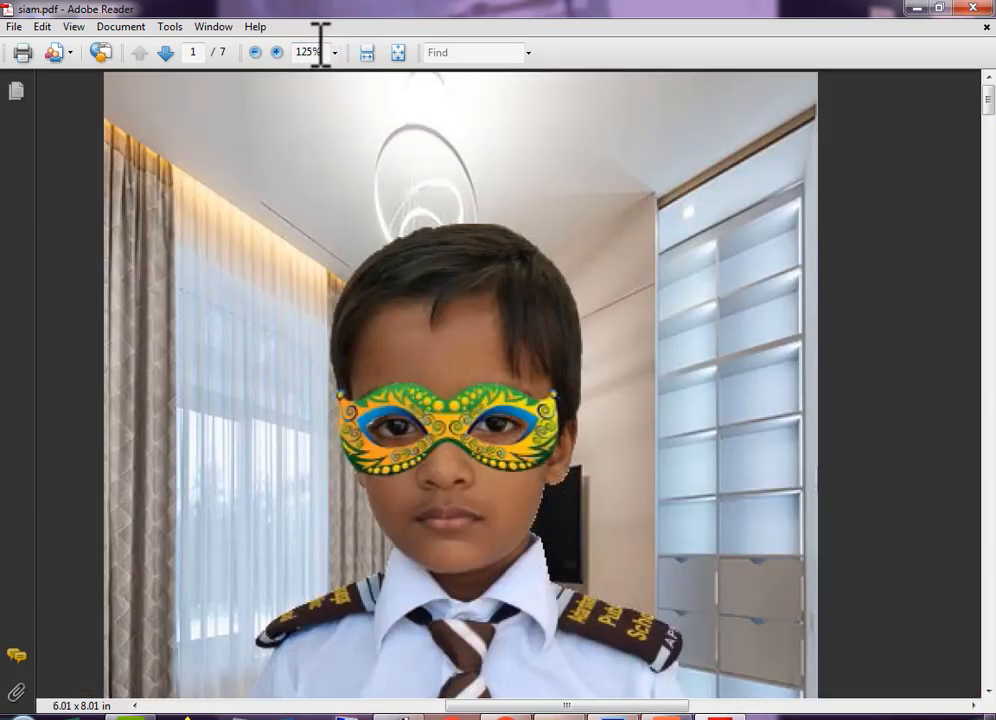
pyautogui.click(336, 52)
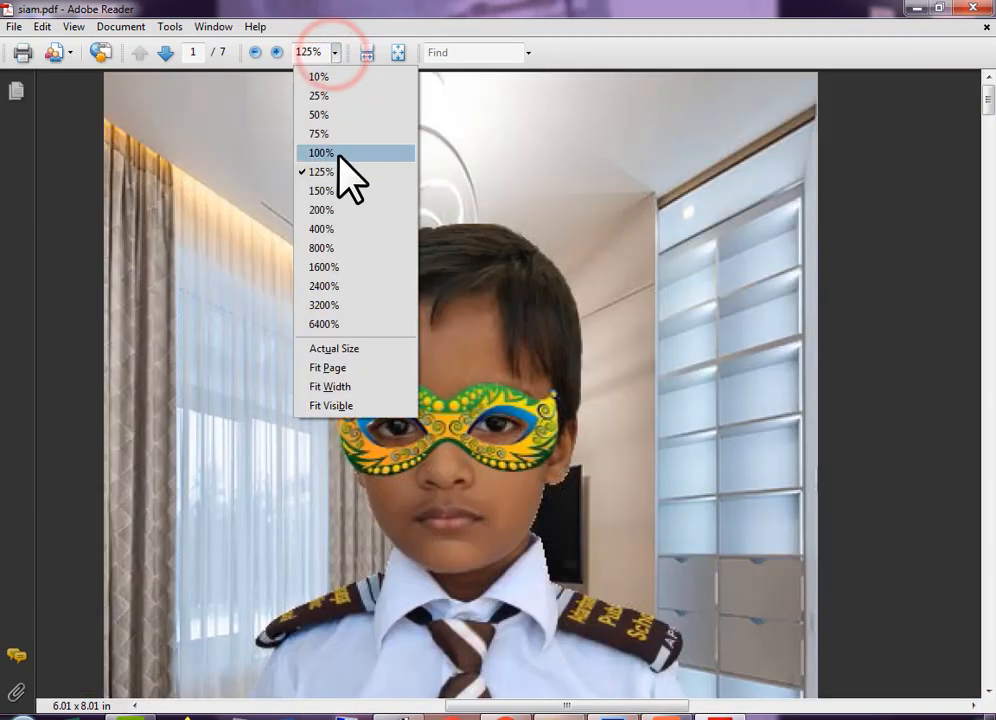
pyautogui.click(340, 153)
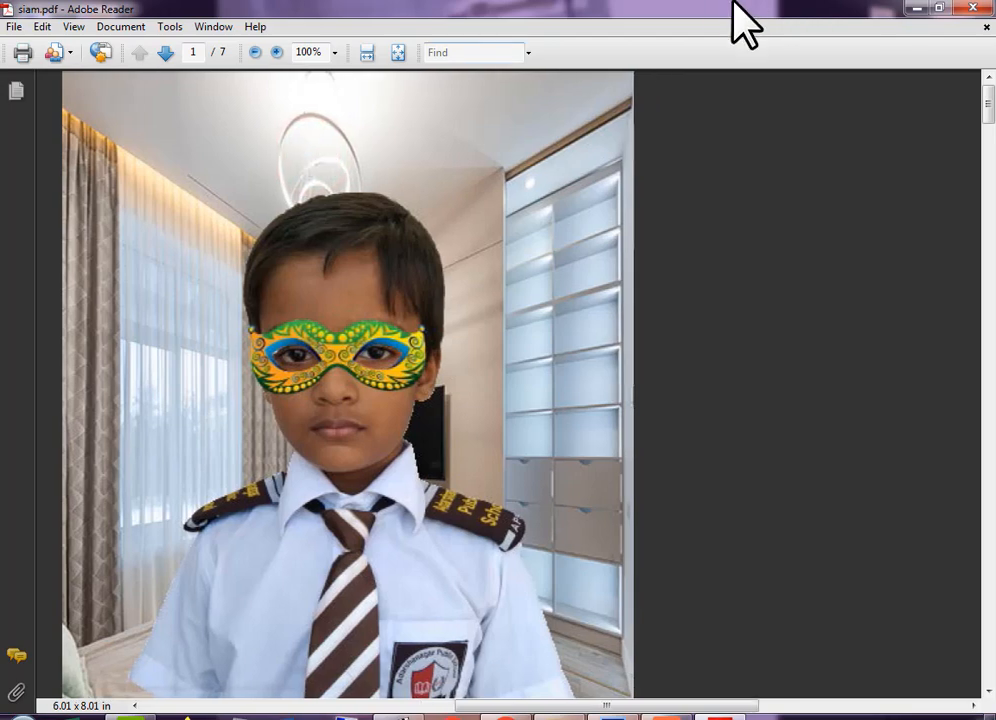
# Page forward and back through siam.pdf and examine the images down to page 7.
pyautogui.click(165, 55)
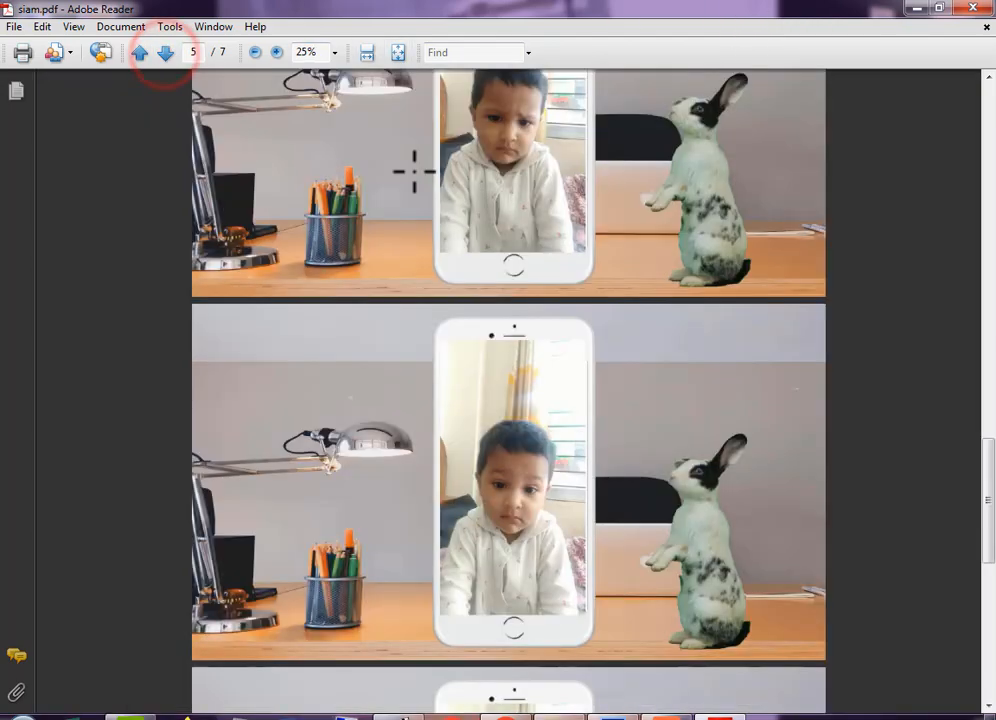
pyautogui.click(168, 54)
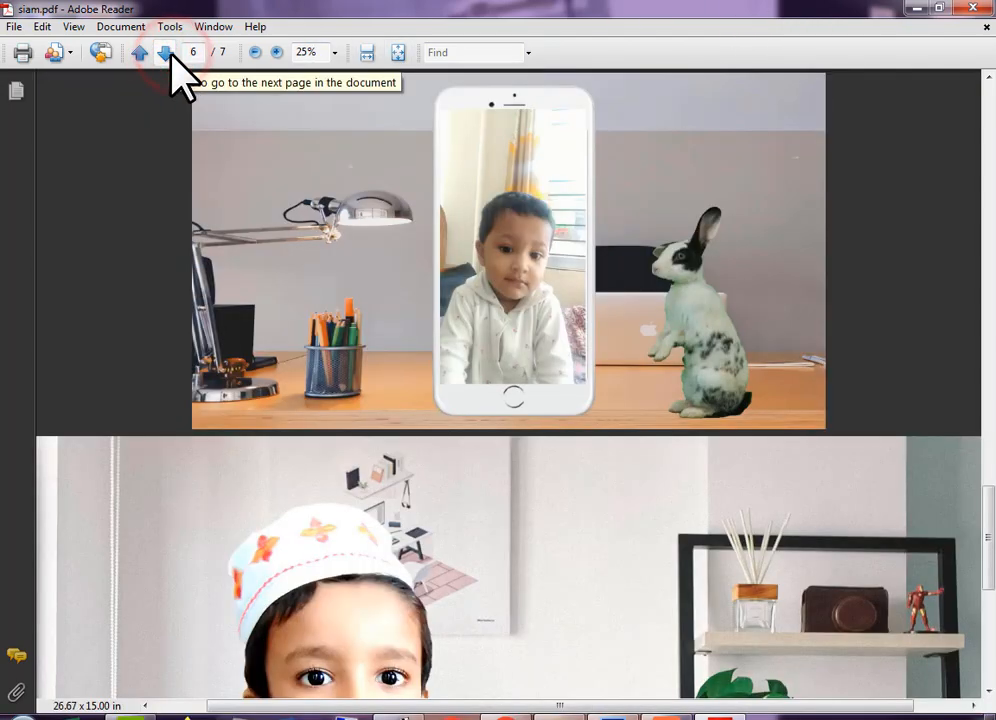
pyautogui.click(168, 54)
pyautogui.click(170, 55)
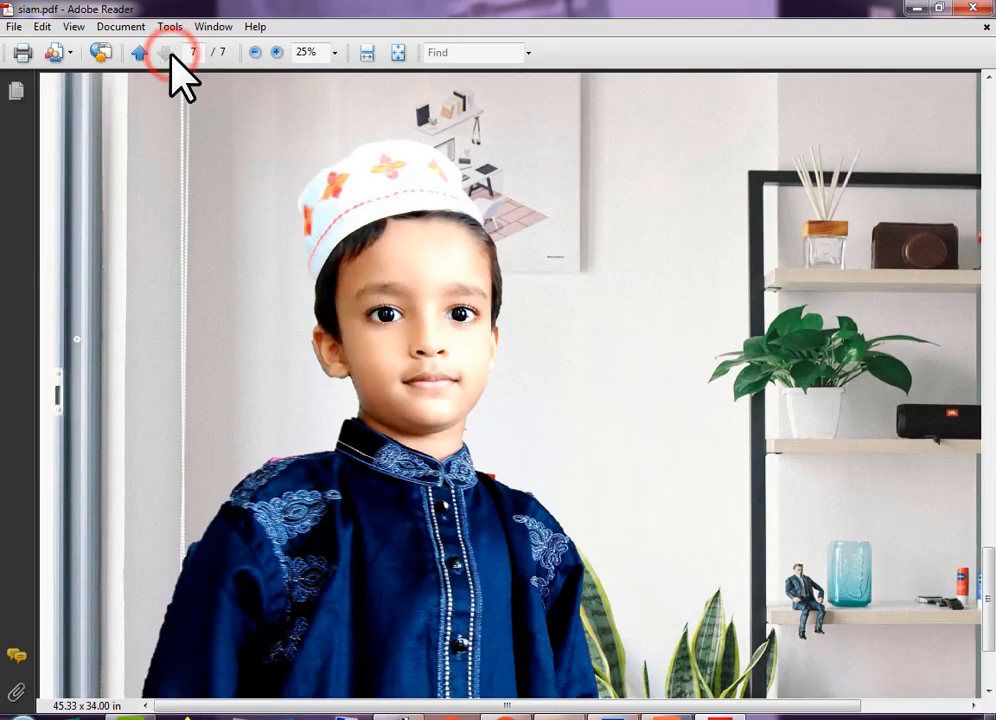
pyautogui.click(139, 52)
pyautogui.click(139, 52)
pyautogui.click(139, 52)
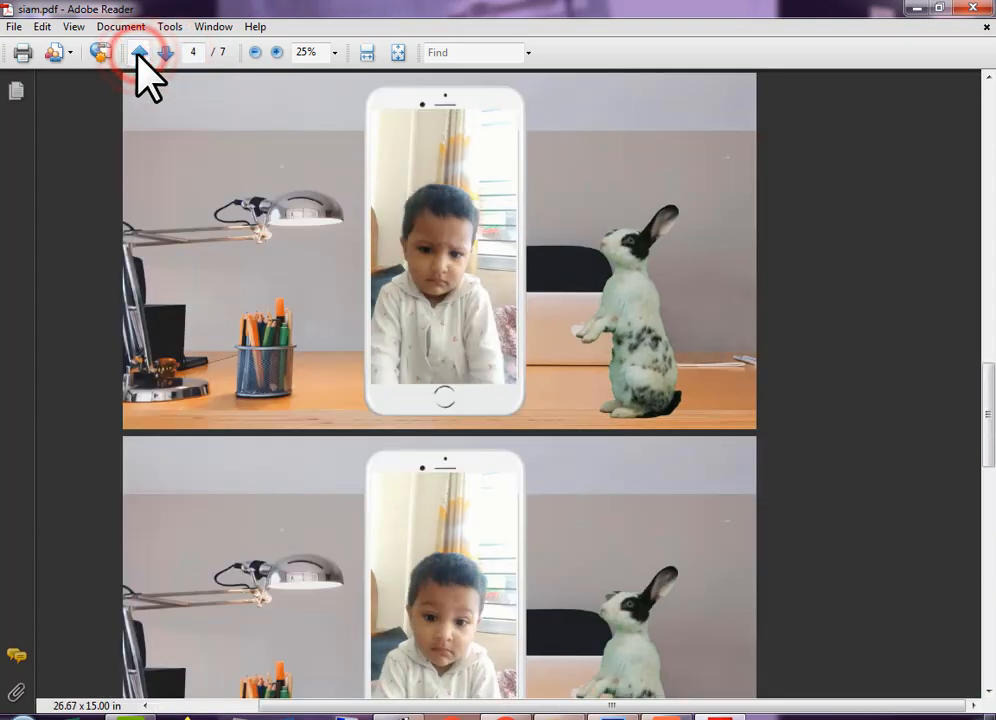
pyautogui.scroll(-10, 676, 530)
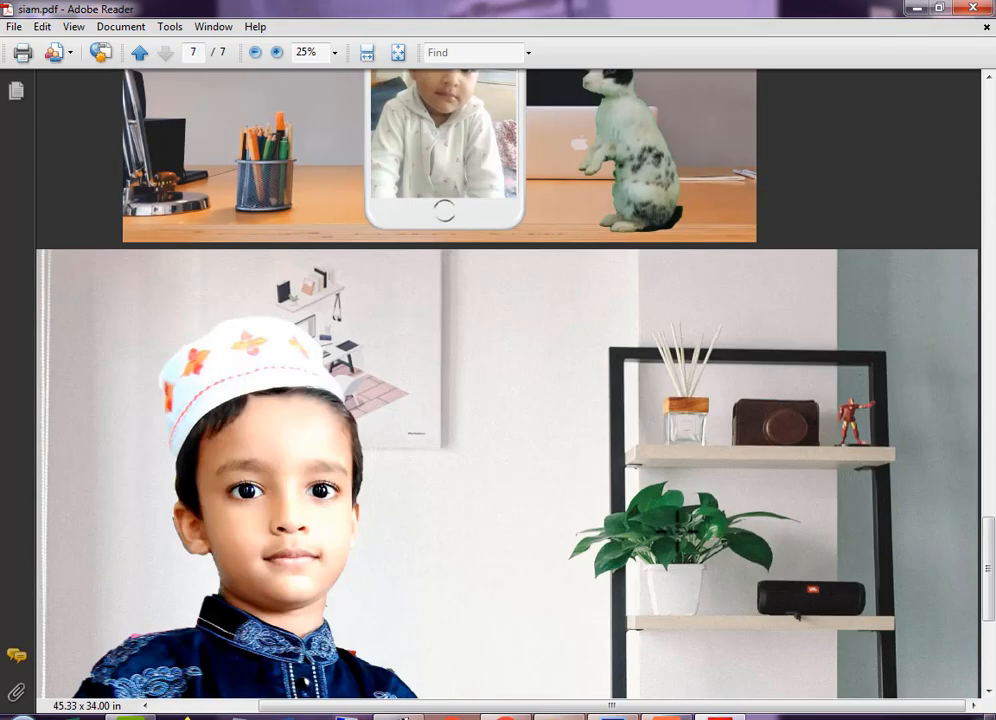
pyautogui.scroll(-5, 676, 540)
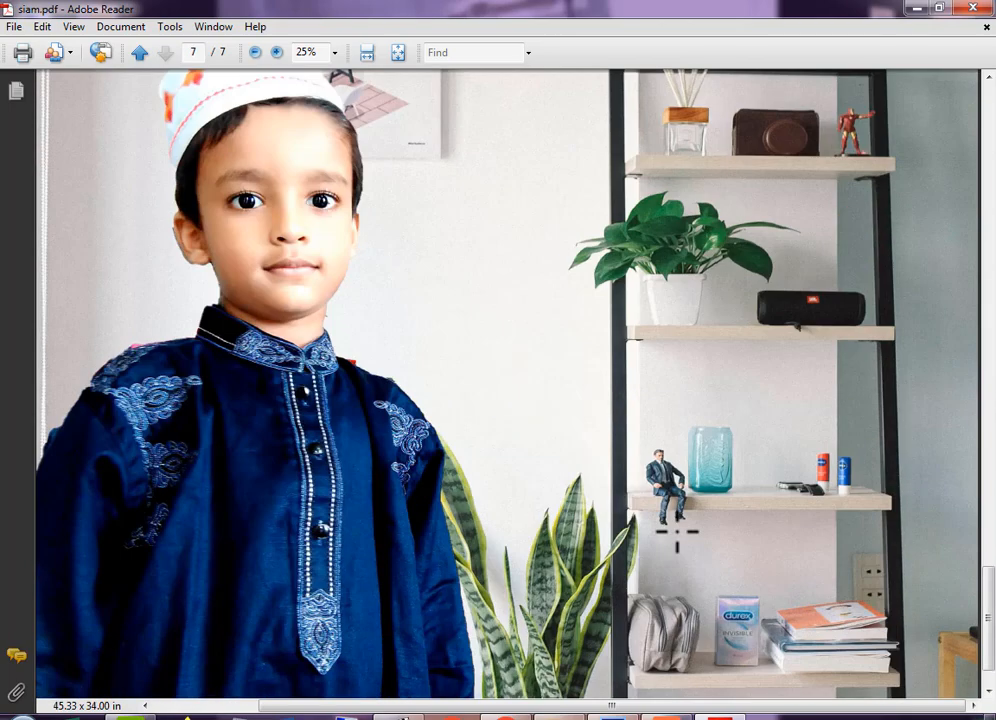